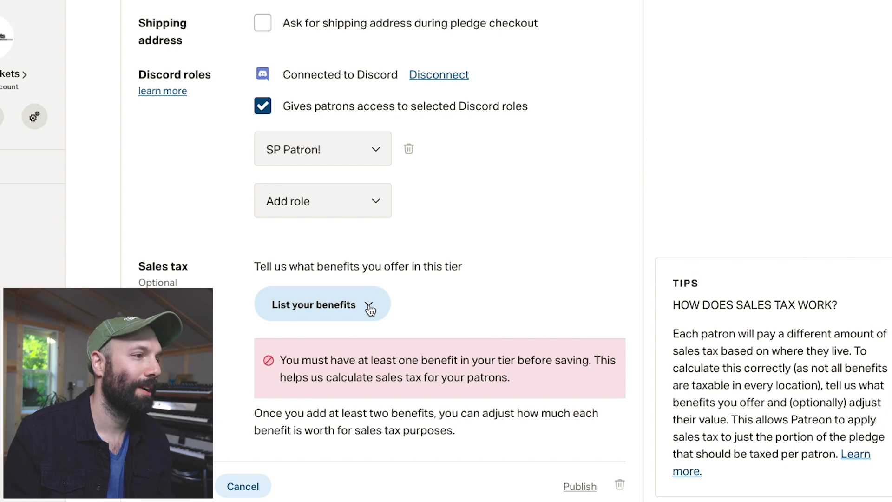
Add the recommended General Support benefit to the Patron-only Posts tier, with General support as its category
{"action": "left_click", "coordinate": [369, 308]}
{"action": "scroll", "coordinate": [224, 324], "scroll_direction": "down", "scroll_amount": 1}
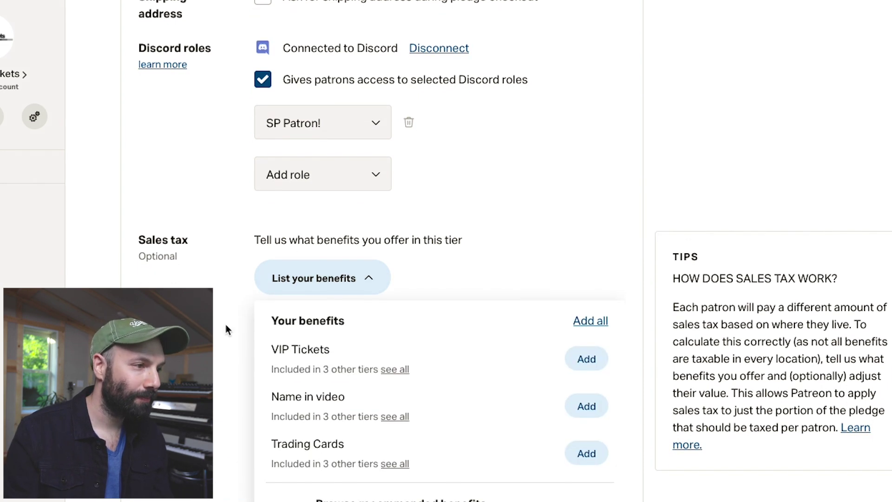
{"action": "scroll", "coordinate": [225, 324], "scroll_direction": "down", "scroll_amount": 1}
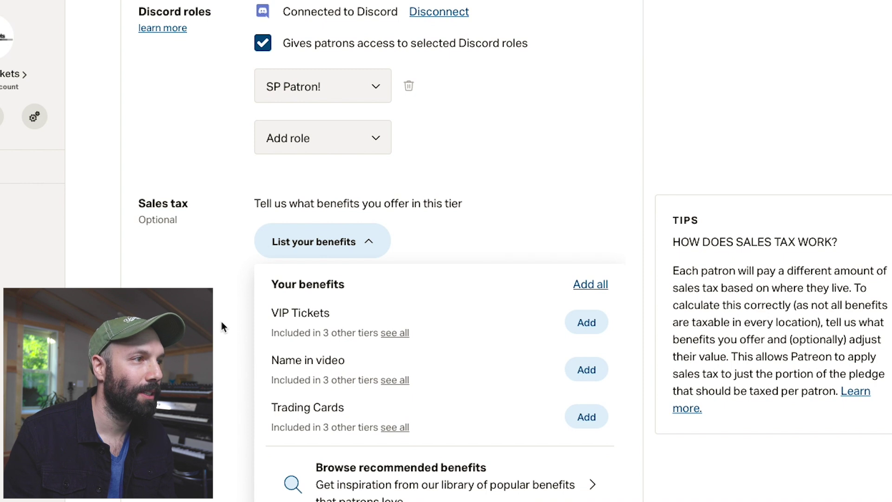
{"action": "scroll", "coordinate": [221, 321], "scroll_direction": "up", "scroll_amount": 10}
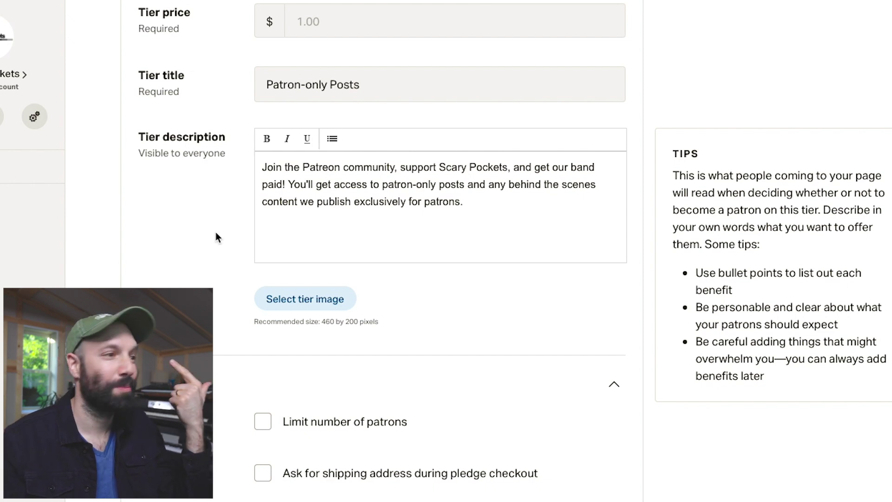
{"action": "scroll", "coordinate": [215, 232], "scroll_direction": "down", "scroll_amount": 12}
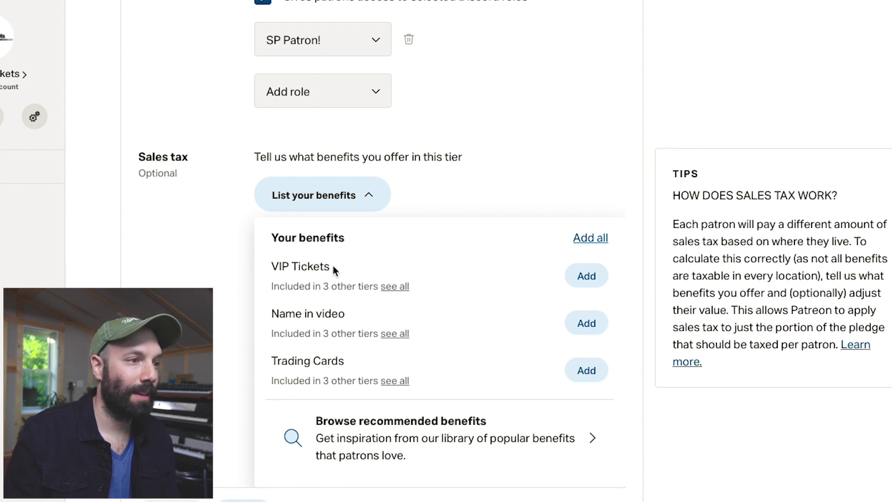
{"action": "left_click", "coordinate": [493, 439]}
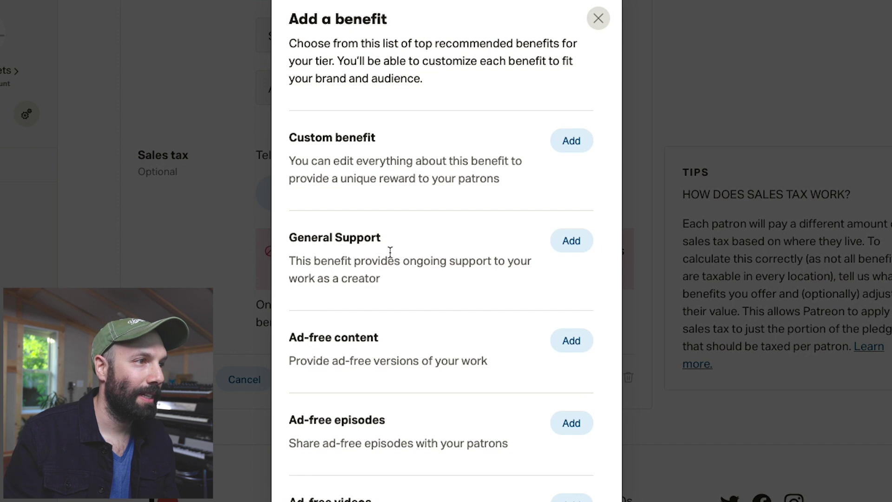
{"action": "scroll", "coordinate": [390, 252], "scroll_direction": "down", "scroll_amount": 1}
{"action": "left_click", "coordinate": [576, 243]}
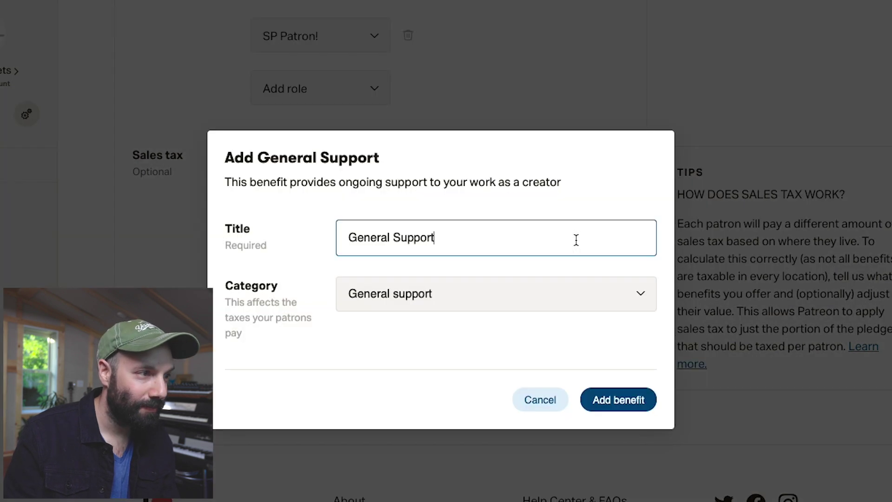
{"action": "left_click", "coordinate": [430, 300]}
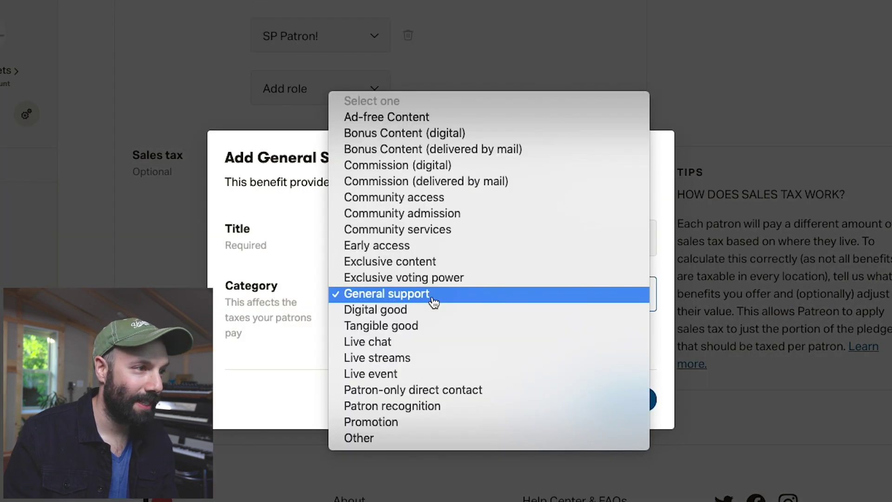
{"action": "left_click", "coordinate": [432, 300]}
{"action": "left_click", "coordinate": [619, 398]}
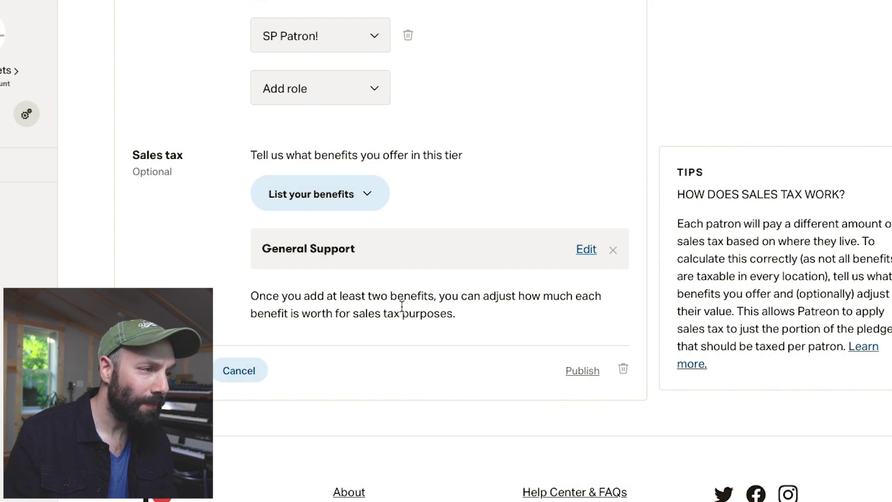
Add the recommended Exclusive content benefit to the Patron-only Posts tier, choosing Exclusive content as its category
{"action": "left_click", "coordinate": [367, 196]}
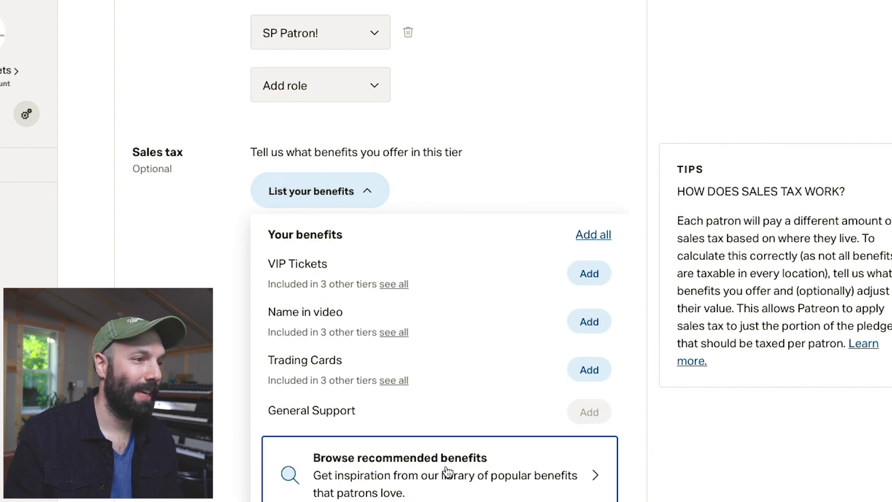
{"action": "left_click", "coordinate": [447, 472]}
{"action": "scroll", "coordinate": [439, 320], "scroll_direction": "down", "scroll_amount": 7}
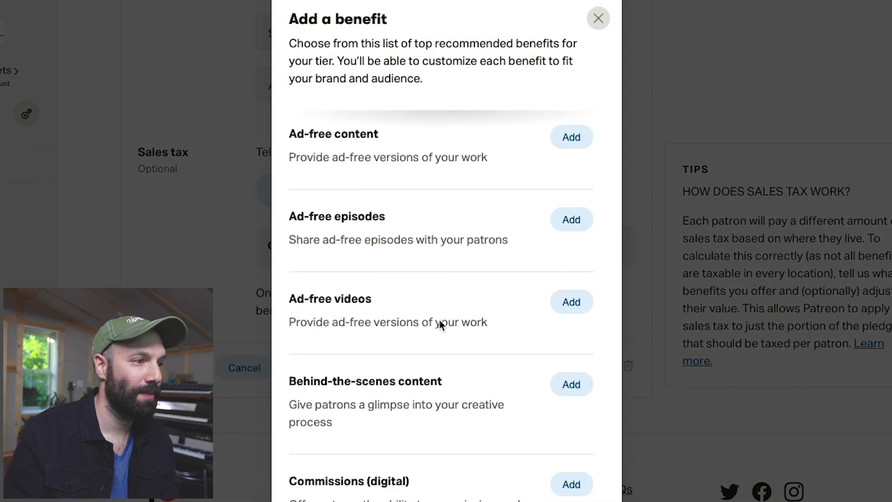
{"action": "scroll", "coordinate": [439, 322], "scroll_direction": "down", "scroll_amount": 10}
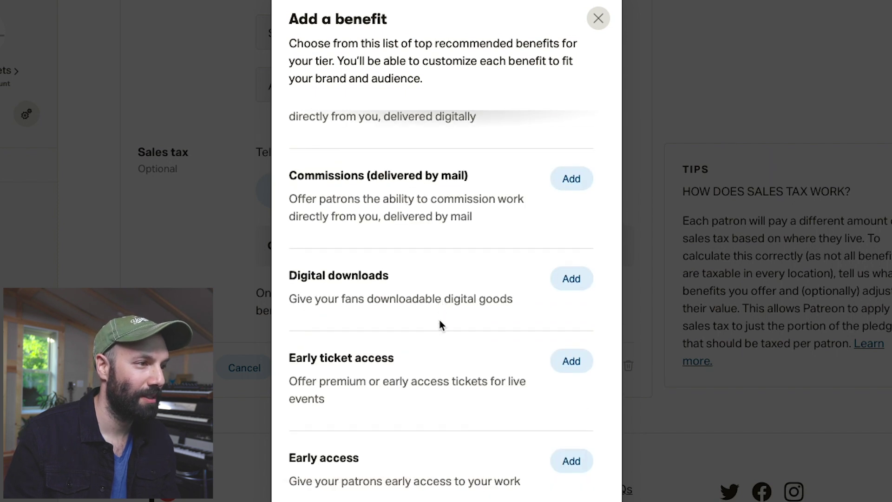
{"action": "scroll", "coordinate": [440, 323], "scroll_direction": "down", "scroll_amount": 2}
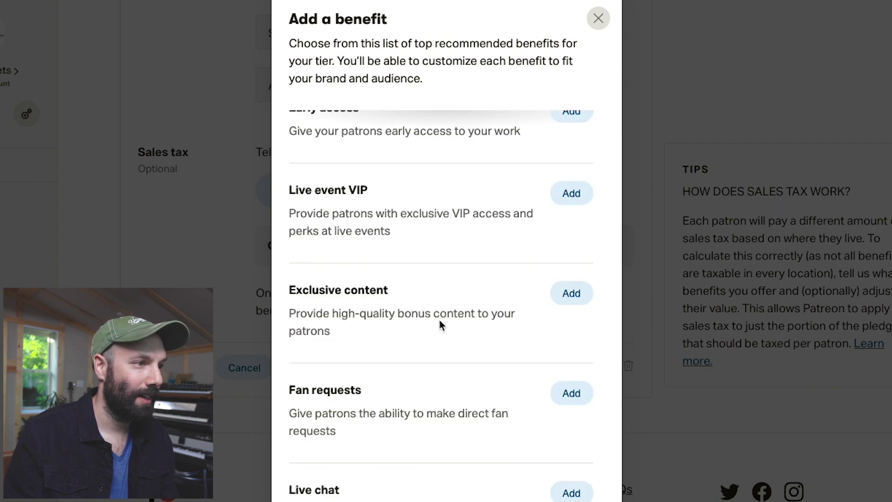
{"action": "left_click", "coordinate": [574, 299]}
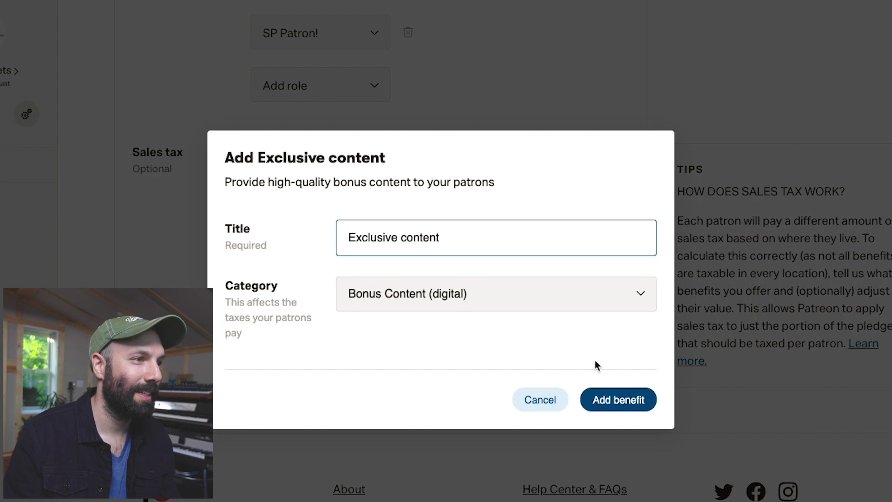
{"action": "left_click", "coordinate": [451, 302]}
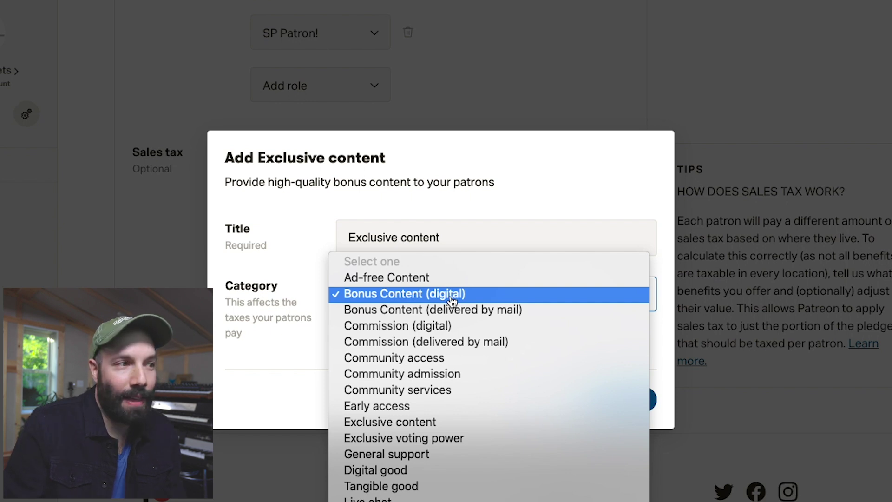
{"action": "left_click", "coordinate": [441, 426]}
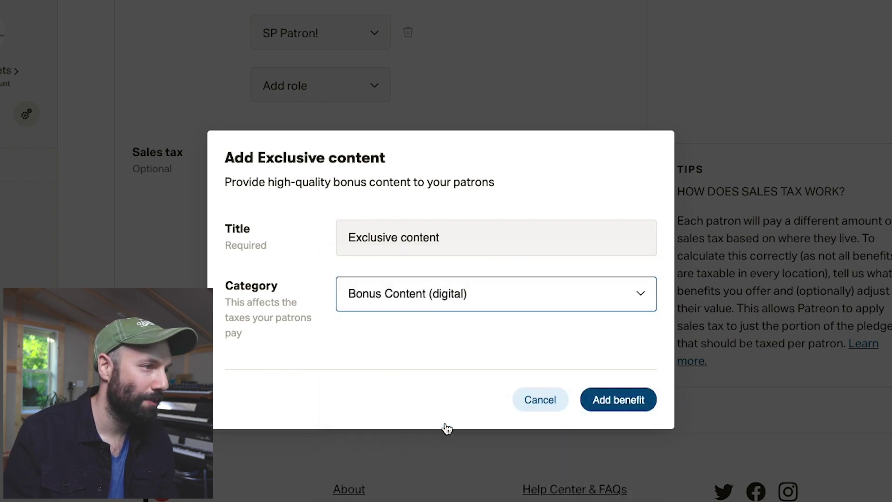
{"action": "left_click", "coordinate": [623, 402]}
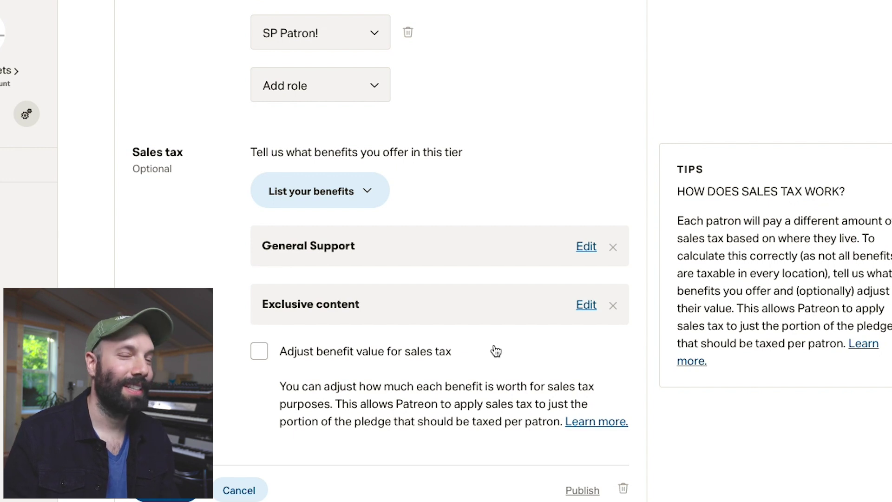
Enable adjusting the benefit values for sales tax on the Patron-only Posts tier
{"action": "left_click", "coordinate": [259, 352]}
{"action": "scroll", "coordinate": [229, 371], "scroll_direction": "down", "scroll_amount": 2}
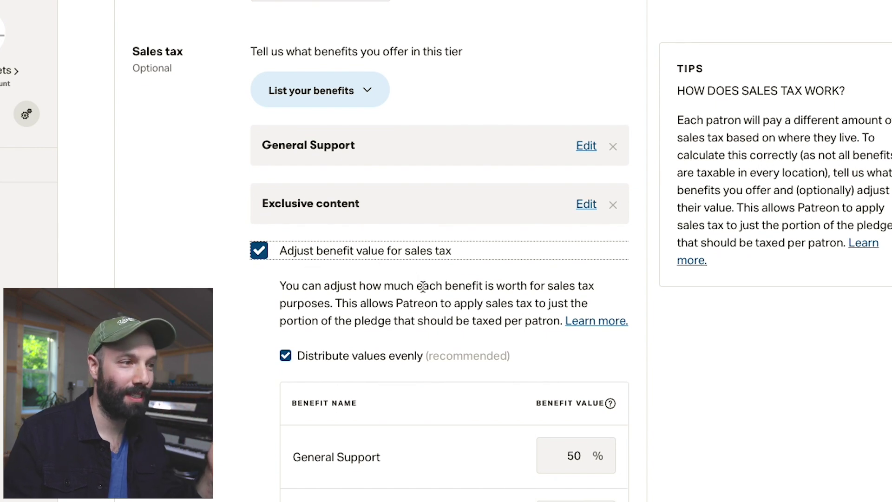
{"action": "scroll", "coordinate": [247, 371], "scroll_direction": "down", "scroll_amount": 1}
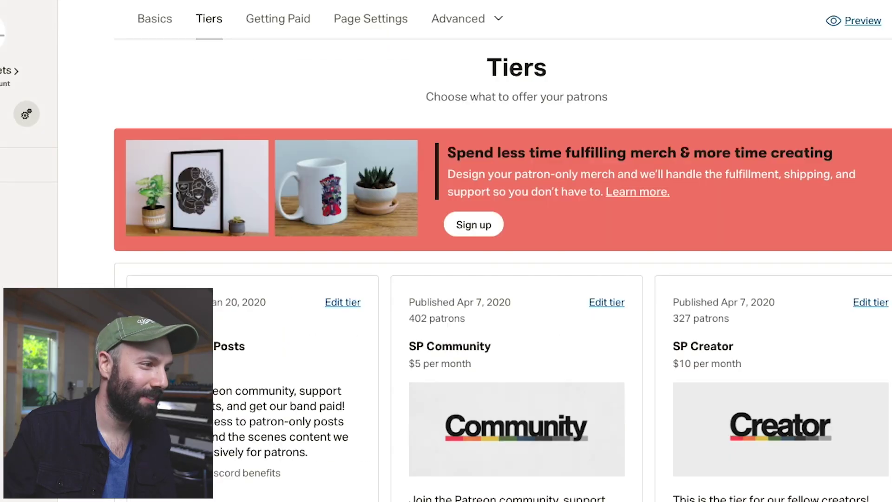
Open the $5 SP Community tier for editing
{"action": "scroll", "coordinate": [268, 370], "scroll_direction": "down", "scroll_amount": 4}
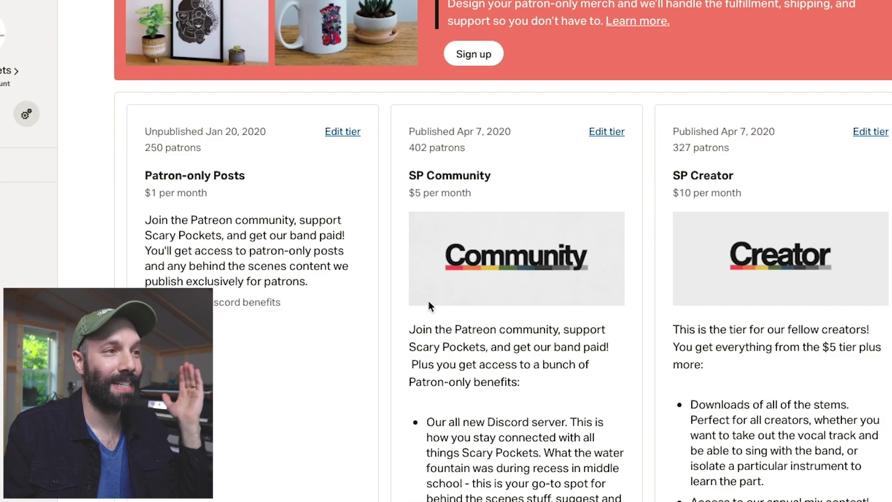
{"action": "scroll", "coordinate": [426, 301], "scroll_direction": "down", "scroll_amount": 1}
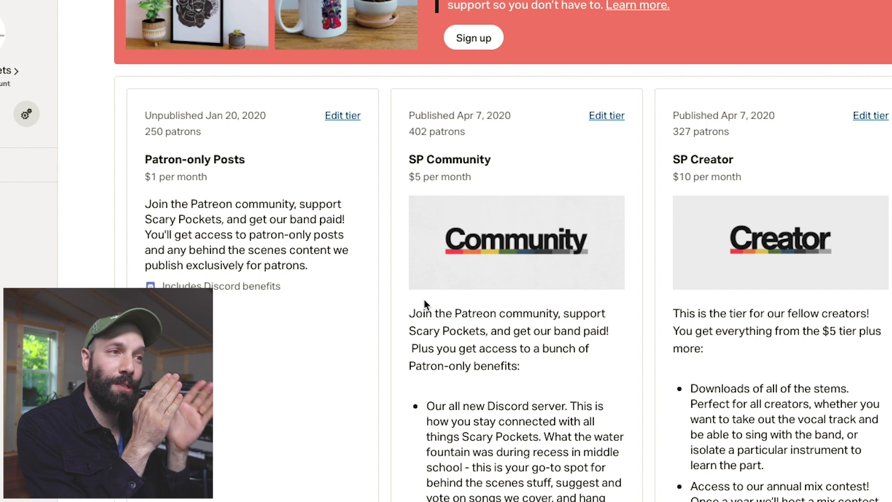
{"action": "left_click", "coordinate": [617, 118]}
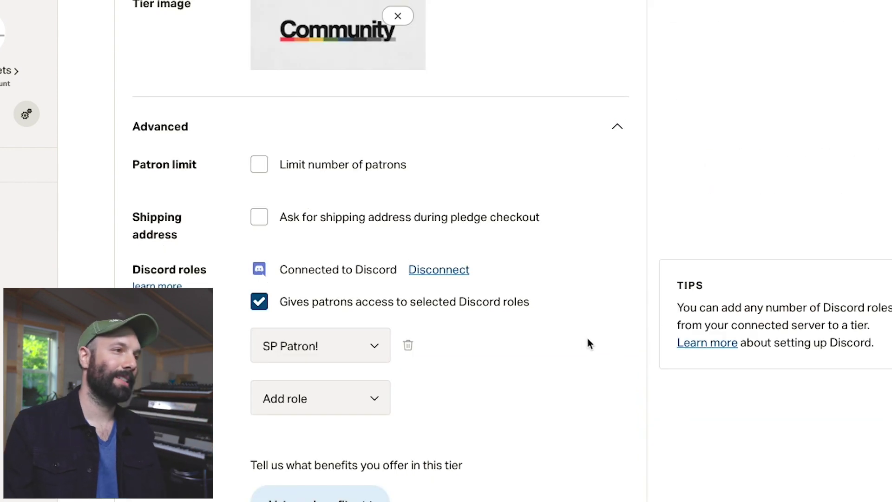
Review the SP Community tier's sales tax section and the perks listed in its description
{"action": "scroll", "coordinate": [588, 343], "scroll_direction": "down", "scroll_amount": 5}
{"action": "scroll", "coordinate": [587, 342], "scroll_direction": "down", "scroll_amount": 1}
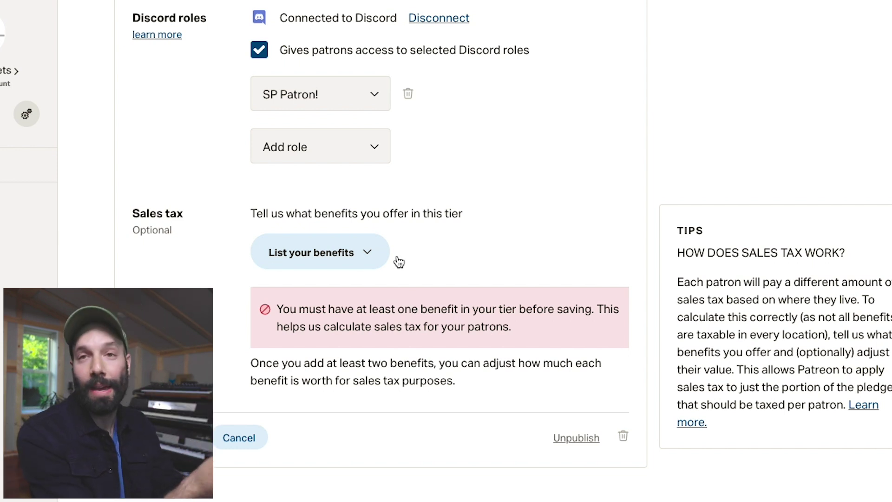
{"action": "scroll", "coordinate": [501, 289], "scroll_direction": "up", "scroll_amount": 8}
{"action": "scroll", "coordinate": [503, 291], "scroll_direction": "up", "scroll_amount": 5}
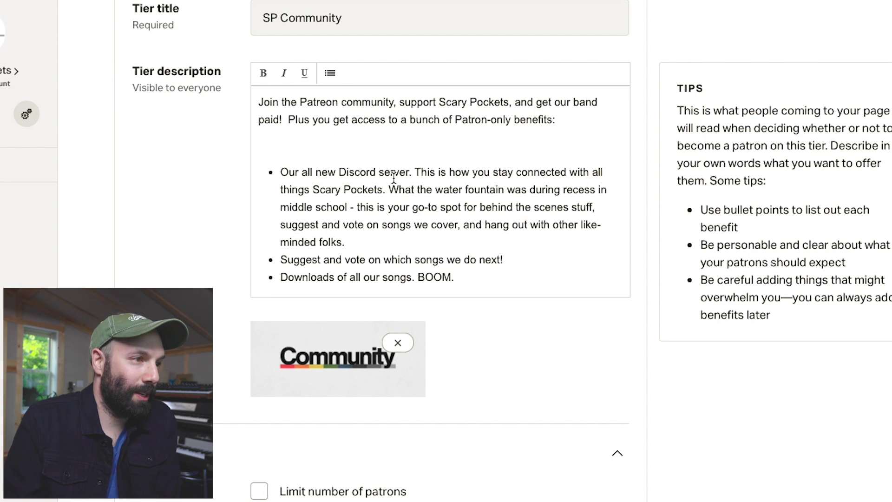
{"action": "scroll", "coordinate": [407, 245], "scroll_direction": "down", "scroll_amount": 1}
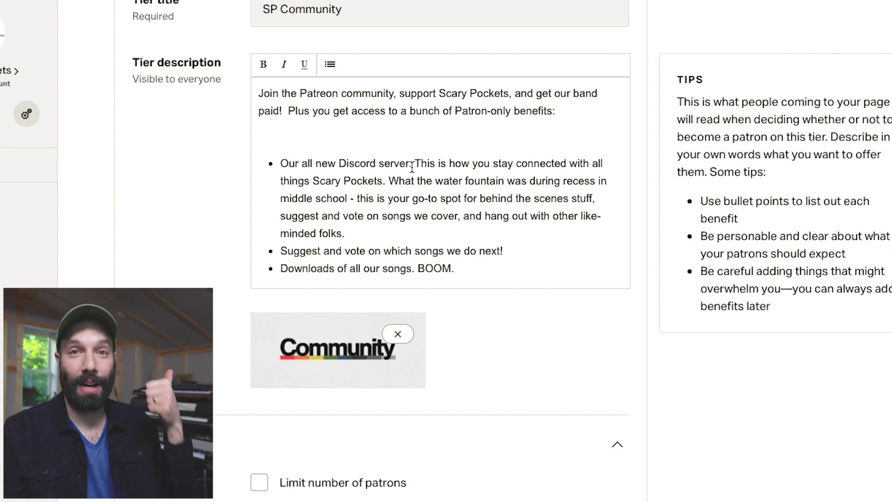
{"action": "scroll", "coordinate": [424, 211], "scroll_direction": "down", "scroll_amount": 1}
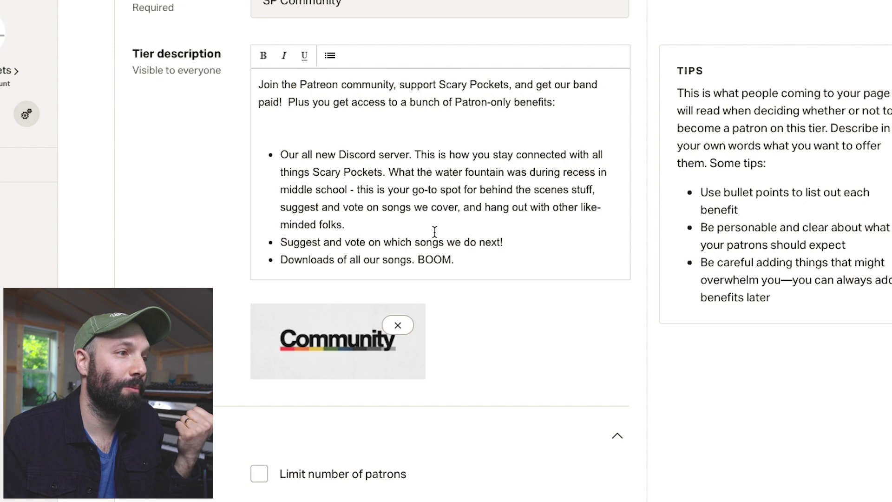
{"action": "scroll", "coordinate": [434, 231], "scroll_direction": "down", "scroll_amount": 2}
{"action": "scroll", "coordinate": [435, 230], "scroll_direction": "down", "scroll_amount": 1}
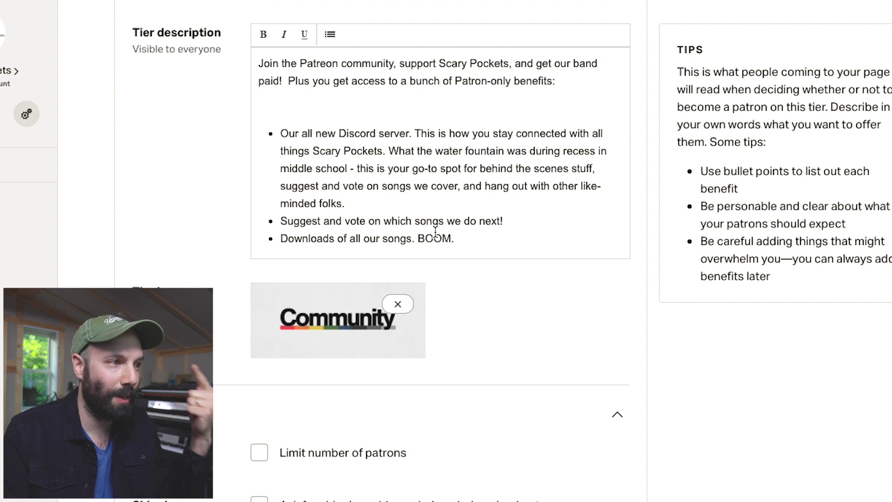
{"action": "scroll", "coordinate": [431, 234], "scroll_direction": "down", "scroll_amount": 10}
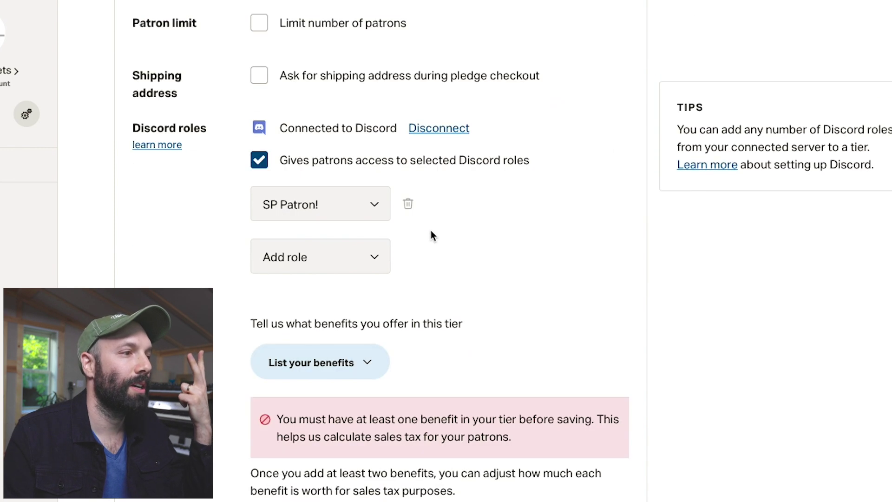
Add the existing General Support and Exclusive content benefits to the SP Community tier
{"action": "left_click", "coordinate": [368, 342]}
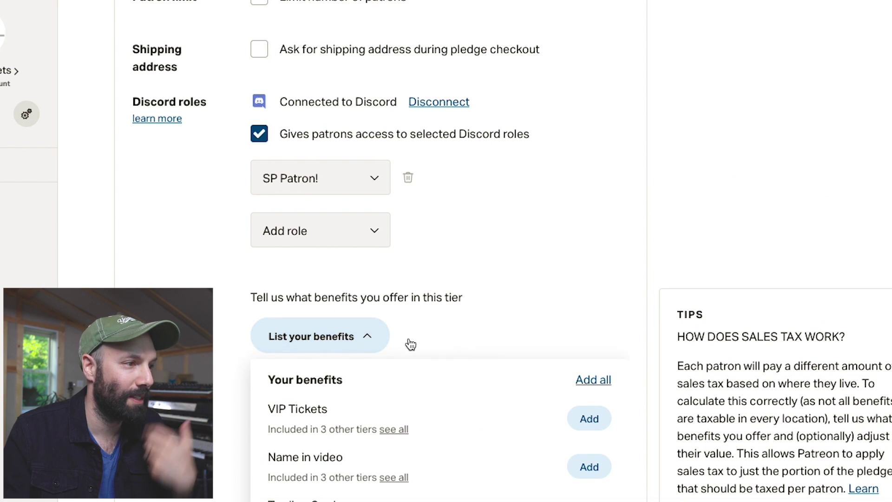
{"action": "scroll", "coordinate": [408, 343], "scroll_direction": "down", "scroll_amount": 3}
{"action": "scroll", "coordinate": [408, 341], "scroll_direction": "down", "scroll_amount": 2}
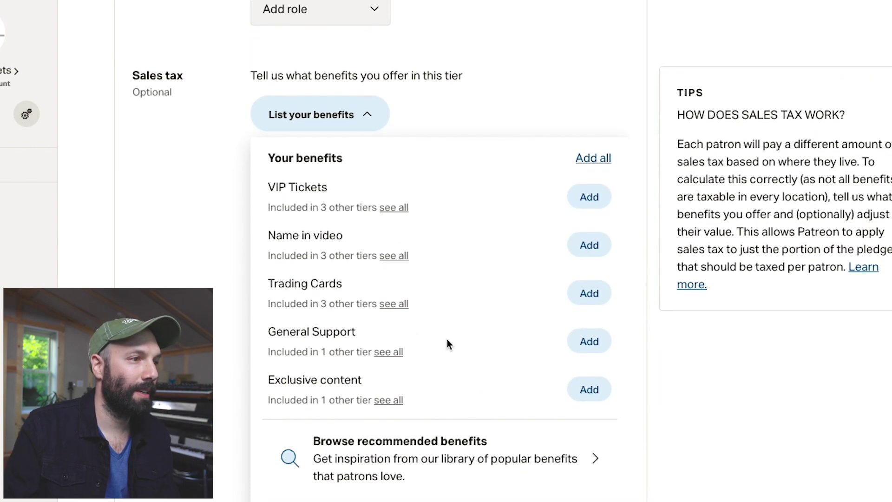
{"action": "left_click", "coordinate": [589, 342]}
{"action": "left_click", "coordinate": [365, 114]}
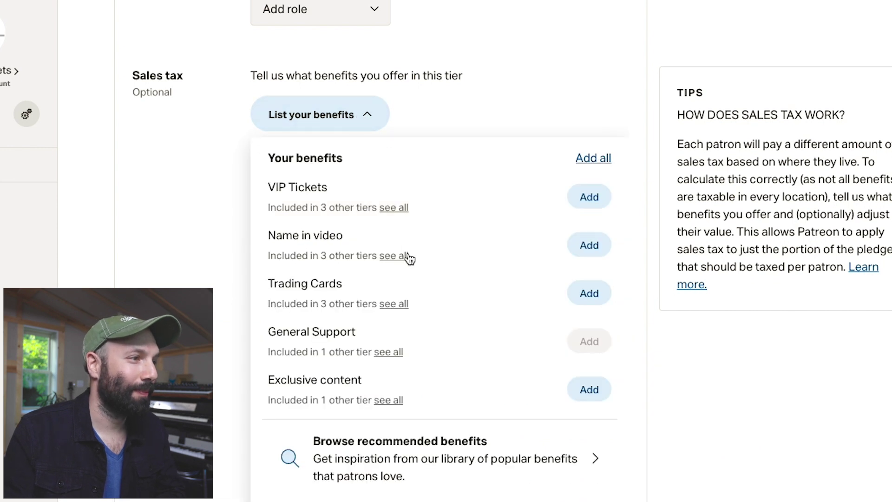
{"action": "left_click", "coordinate": [588, 390]}
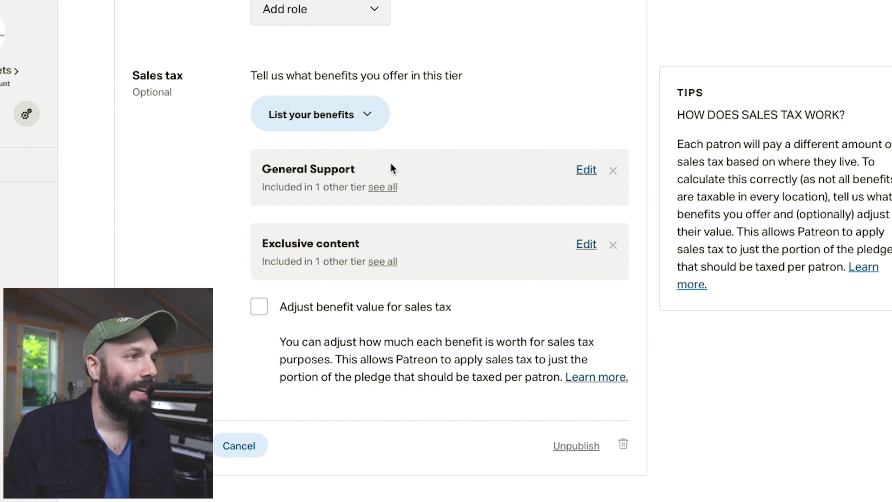
Add the Private community benefit from the recommended benefits library to the SP Community tier
{"action": "scroll", "coordinate": [392, 163], "scroll_direction": "up", "scroll_amount": 6}
{"action": "scroll", "coordinate": [392, 163], "scroll_direction": "down", "scroll_amount": 6}
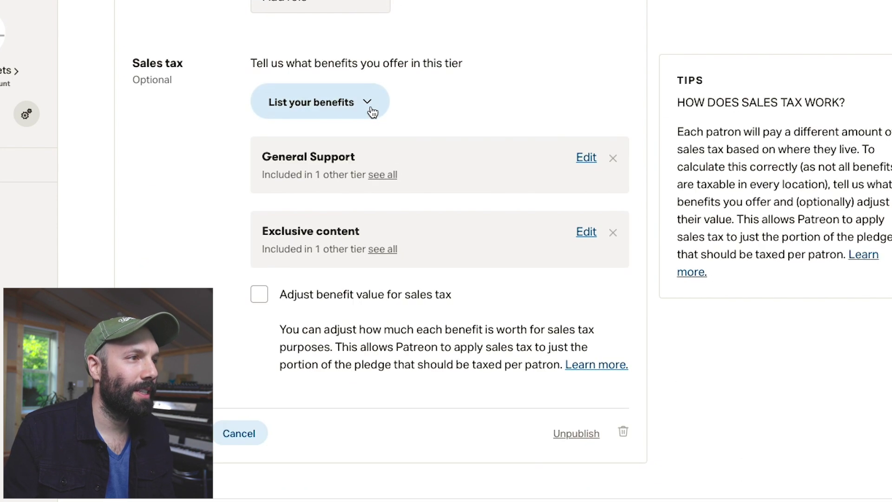
{"action": "left_click", "coordinate": [375, 115]}
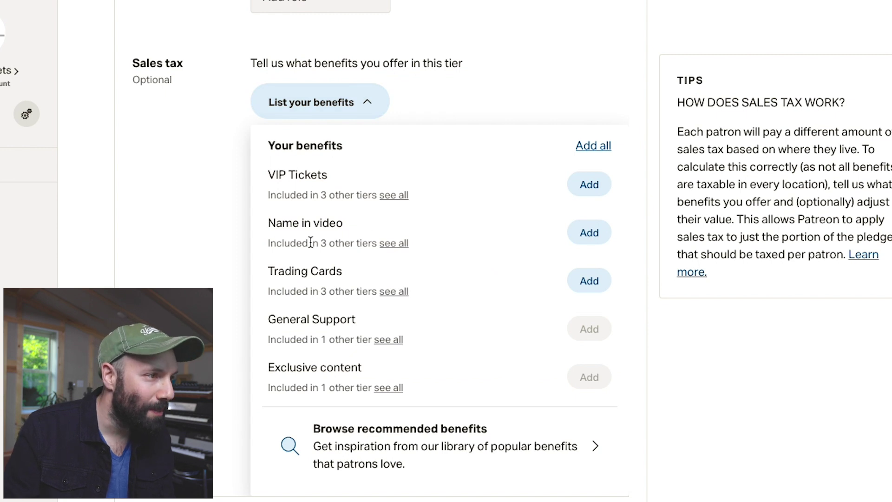
{"action": "left_click", "coordinate": [443, 444]}
{"action": "scroll", "coordinate": [450, 326], "scroll_direction": "down", "scroll_amount": 1}
{"action": "scroll", "coordinate": [452, 325], "scroll_direction": "down", "scroll_amount": 6}
{"action": "scroll", "coordinate": [452, 323], "scroll_direction": "down", "scroll_amount": 6}
{"action": "scroll", "coordinate": [452, 323], "scroll_direction": "down", "scroll_amount": 6}
{"action": "scroll", "coordinate": [452, 324], "scroll_direction": "down", "scroll_amount": 6}
{"action": "scroll", "coordinate": [452, 324], "scroll_direction": "down", "scroll_amount": 6}
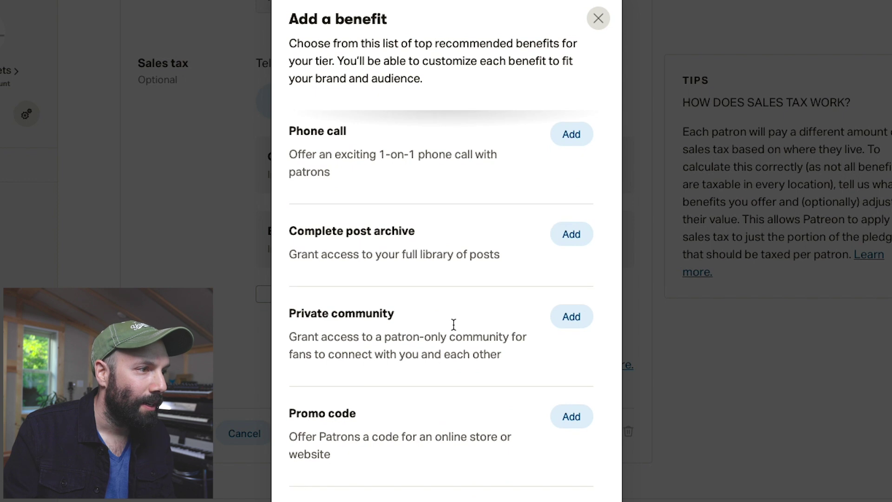
{"action": "left_click", "coordinate": [571, 320]}
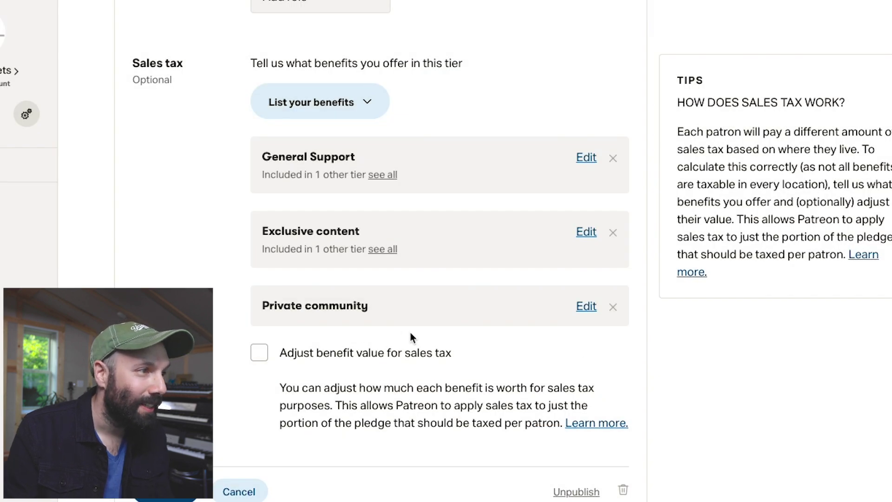
Add the Exclusive voting power benefit from the recommended benefits library to the SP Community tier
{"action": "scroll", "coordinate": [411, 333], "scroll_direction": "up", "scroll_amount": 15}
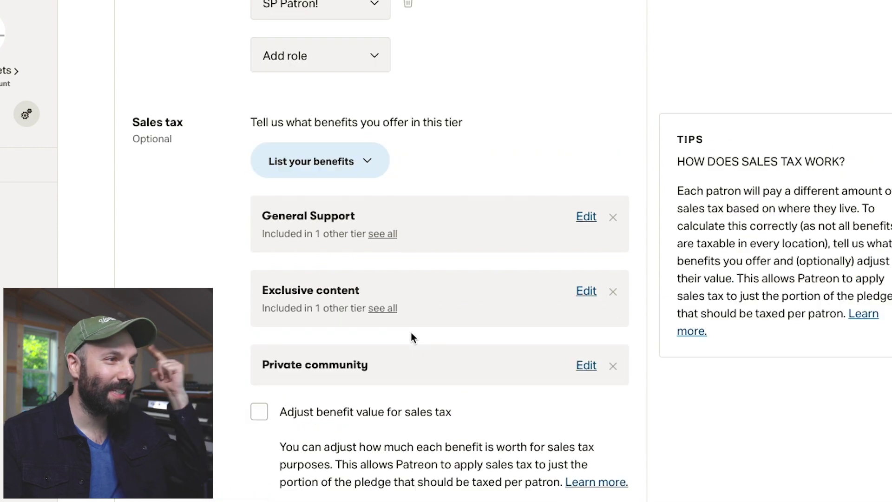
{"action": "left_click", "coordinate": [383, 245]}
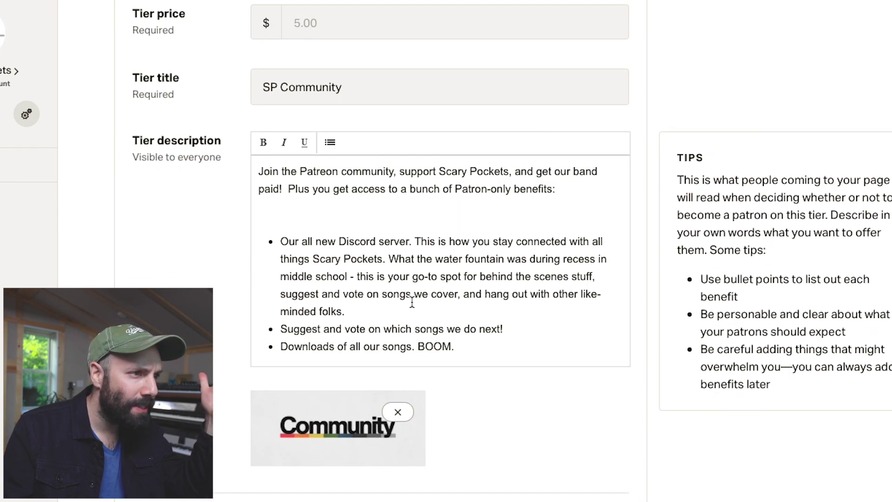
{"action": "scroll", "coordinate": [430, 319], "scroll_direction": "down", "scroll_amount": 15}
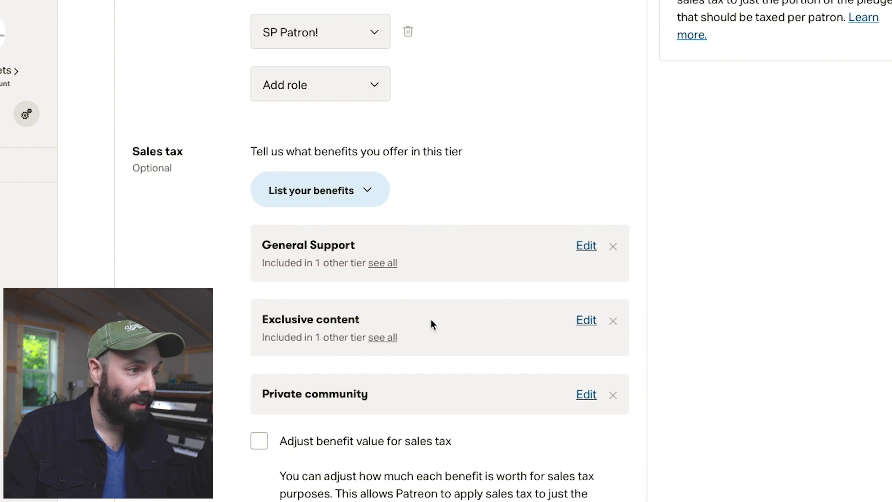
{"action": "left_click", "coordinate": [356, 206]}
{"action": "scroll", "coordinate": [377, 295], "scroll_direction": "down", "scroll_amount": 2}
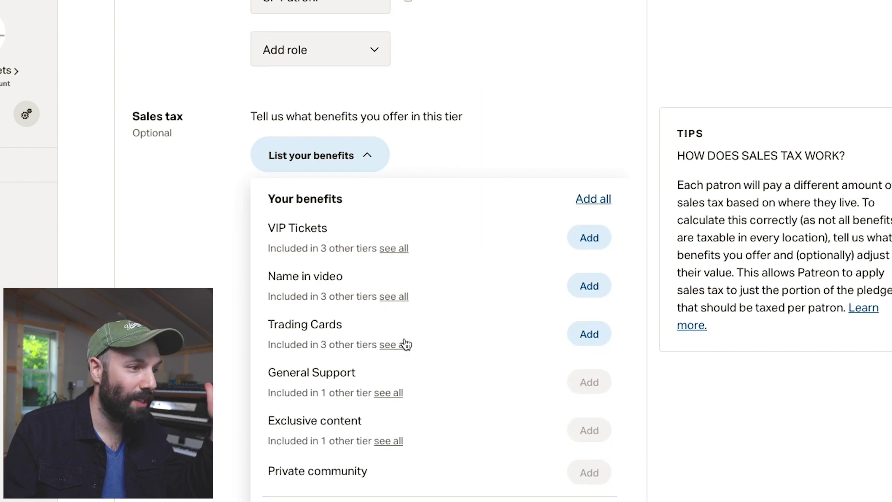
{"action": "left_click", "coordinate": [439, 498]}
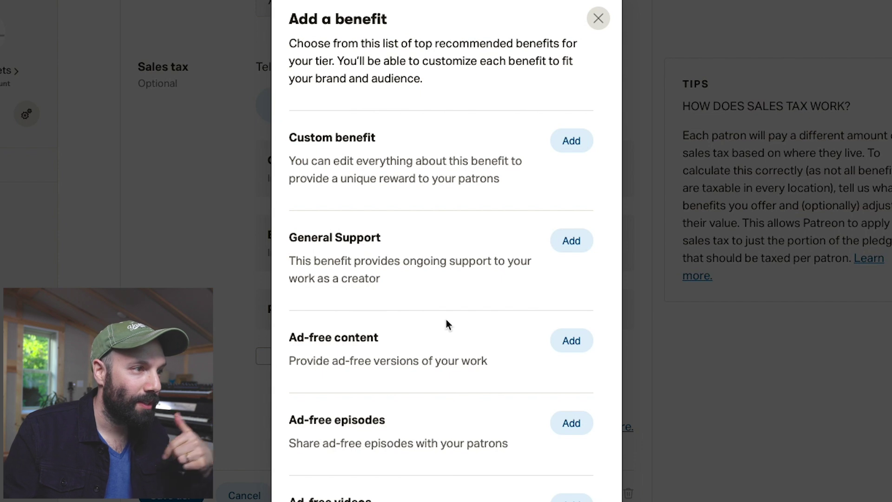
{"action": "scroll", "coordinate": [447, 323], "scroll_direction": "down", "scroll_amount": 2}
{"action": "scroll", "coordinate": [446, 324], "scroll_direction": "down", "scroll_amount": 8}
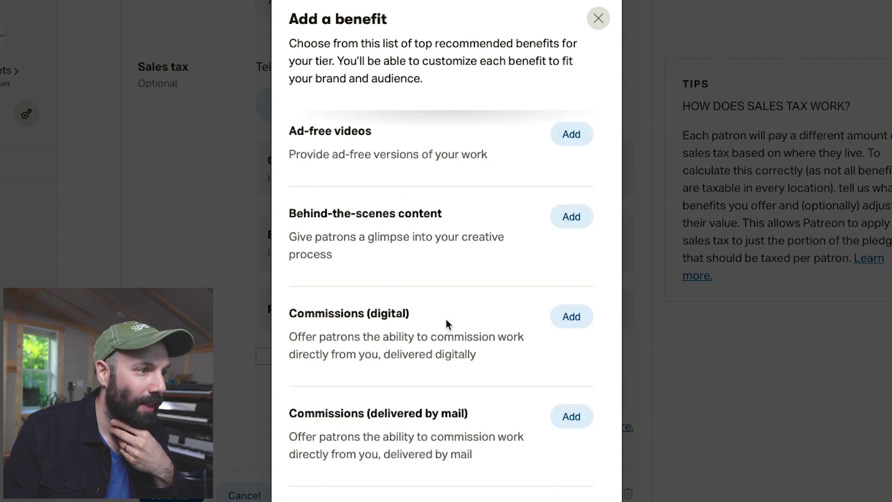
{"action": "scroll", "coordinate": [445, 319], "scroll_direction": "down", "scroll_amount": 8}
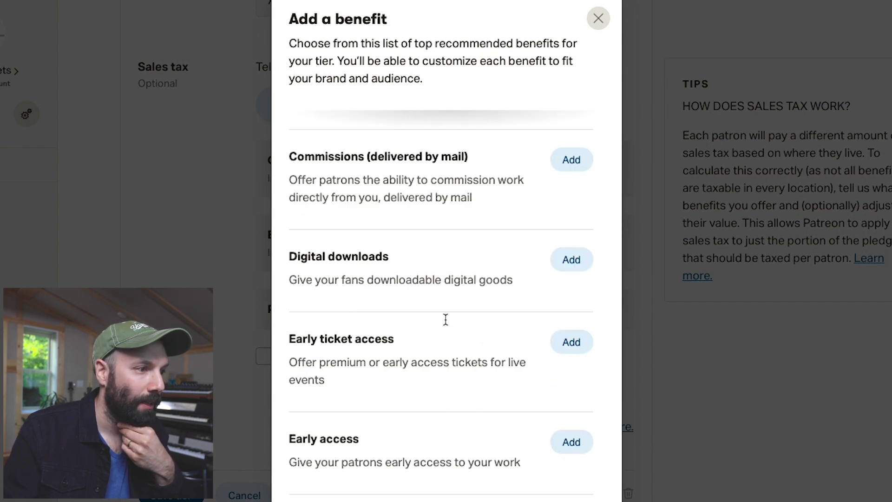
{"action": "scroll", "coordinate": [445, 319], "scroll_direction": "down", "scroll_amount": 4}
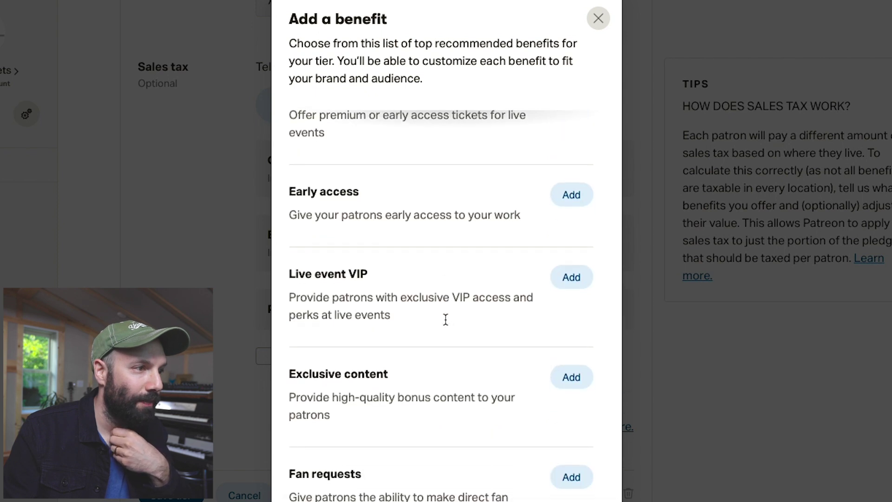
{"action": "scroll", "coordinate": [445, 319], "scroll_direction": "down", "scroll_amount": 5}
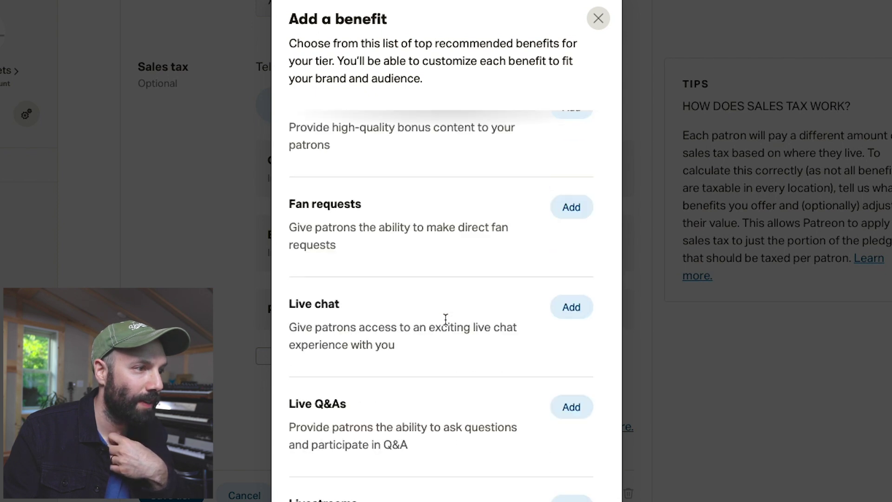
{"action": "scroll", "coordinate": [445, 319], "scroll_direction": "down", "scroll_amount": 6}
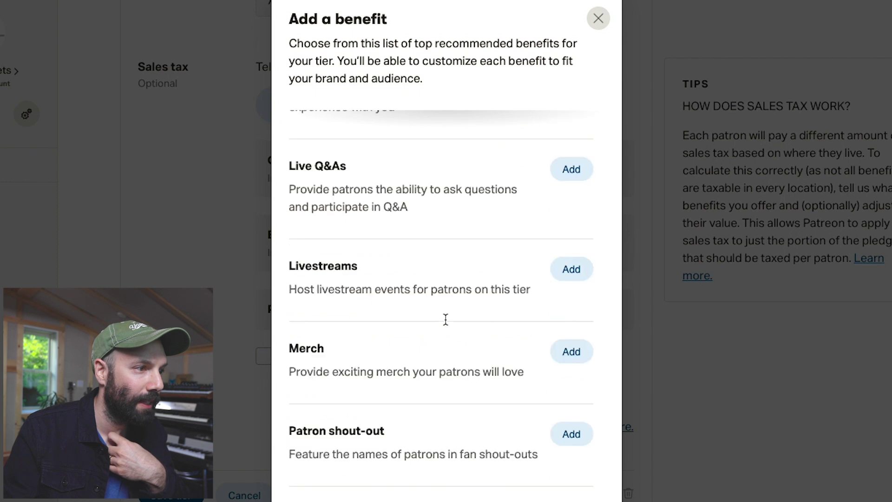
{"action": "scroll", "coordinate": [445, 319], "scroll_direction": "down", "scroll_amount": 5}
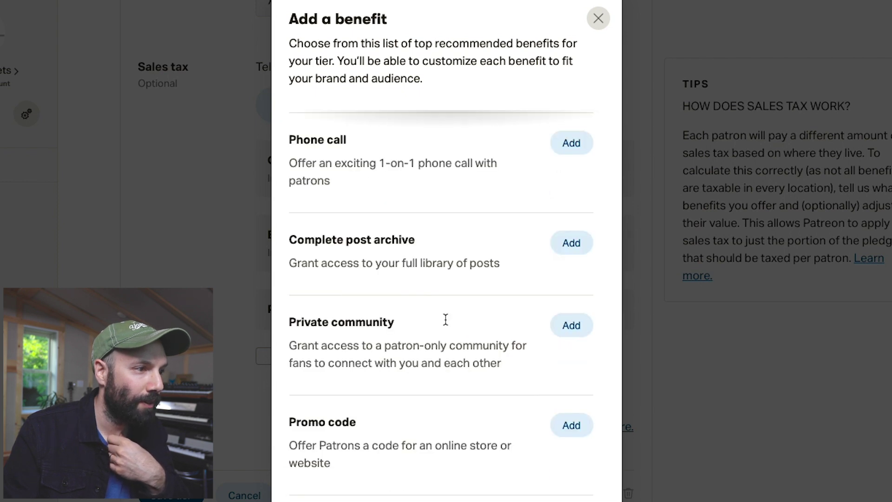
{"action": "scroll", "coordinate": [445, 319], "scroll_direction": "down", "scroll_amount": 2}
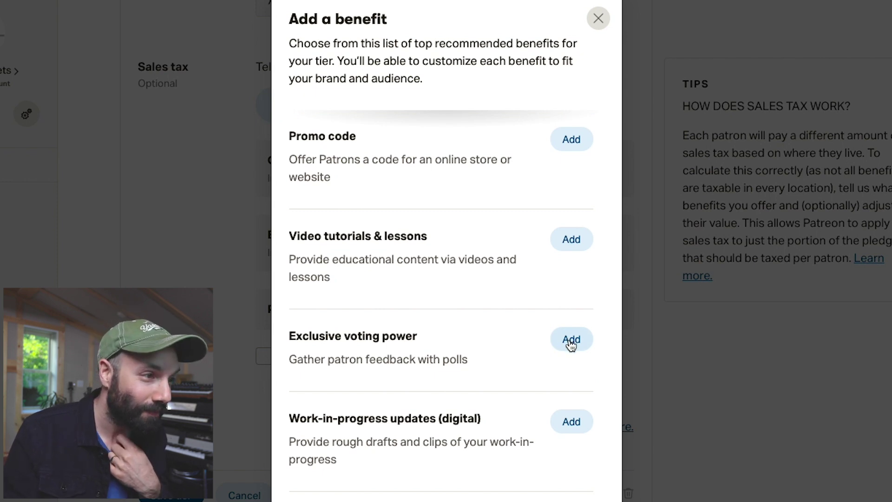
{"action": "left_click", "coordinate": [570, 342]}
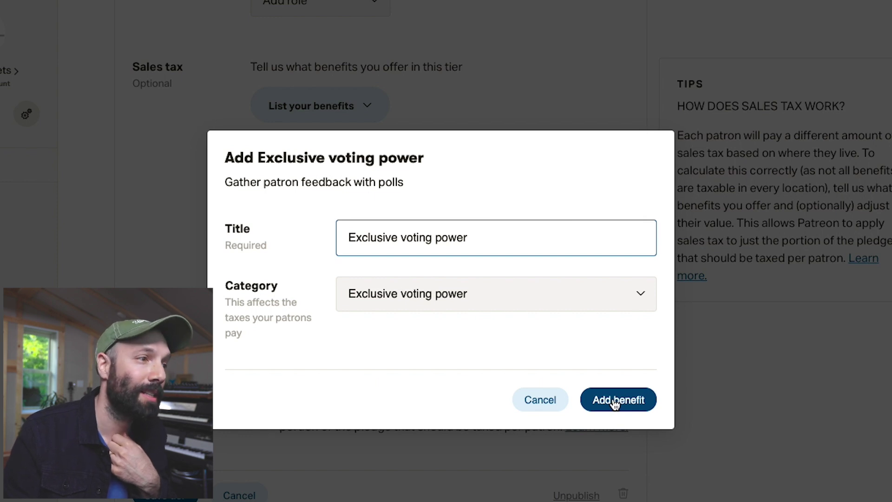
{"action": "left_click", "coordinate": [614, 403]}
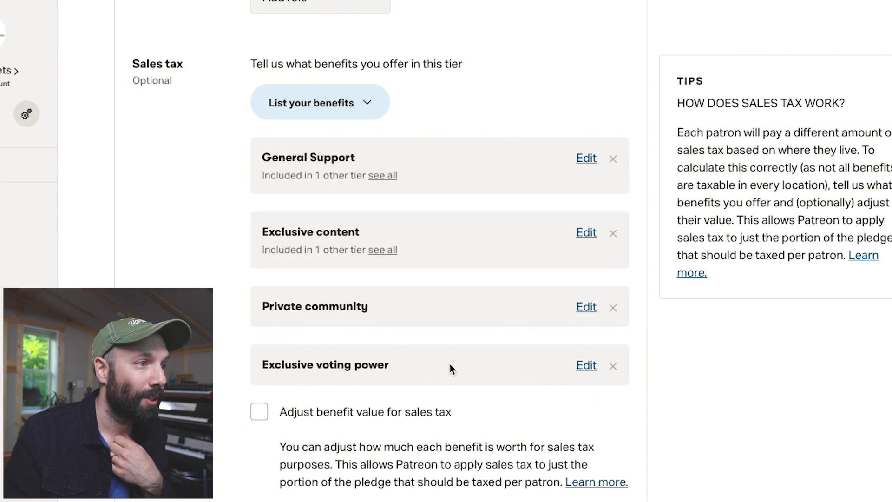
Enable benefit value adjustment for sales tax on the SP Community tier and set General Support to 50%
{"action": "scroll", "coordinate": [450, 368], "scroll_direction": "down", "scroll_amount": 1}
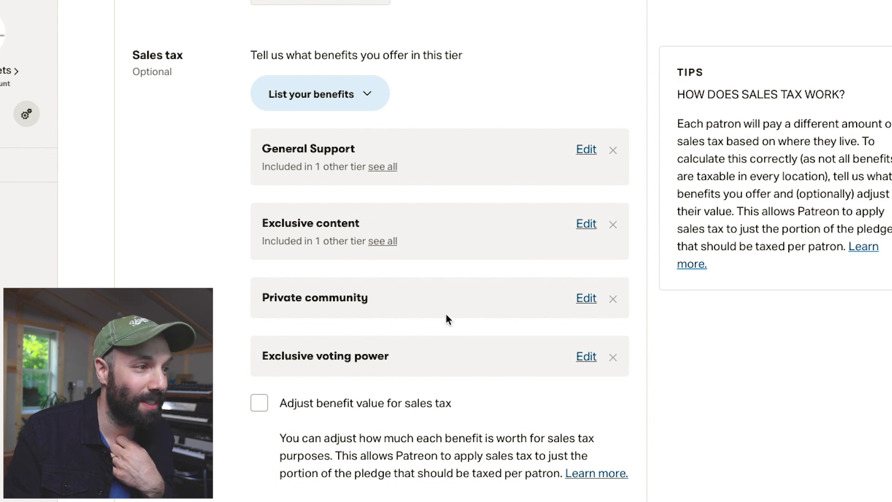
{"action": "left_click", "coordinate": [260, 403]}
{"action": "scroll", "coordinate": [220, 383], "scroll_direction": "down", "scroll_amount": 6}
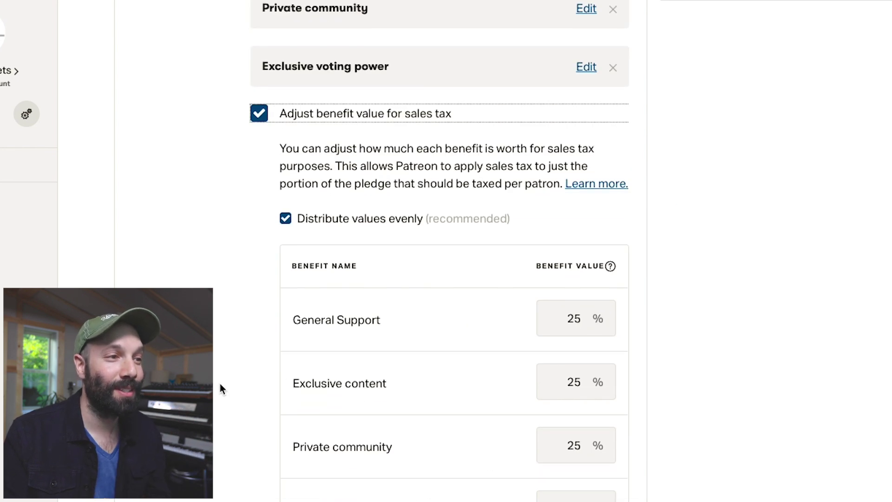
{"action": "scroll", "coordinate": [217, 326], "scroll_direction": "down", "scroll_amount": 3}
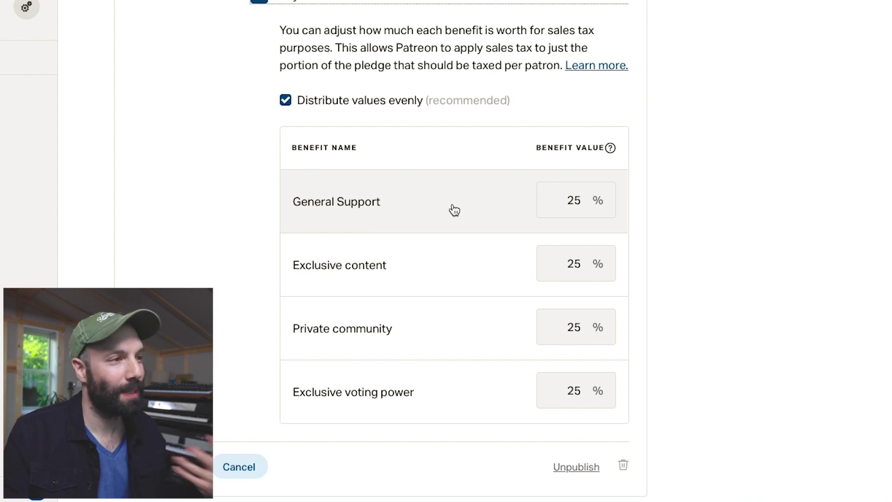
{"action": "left_click", "coordinate": [571, 199]}
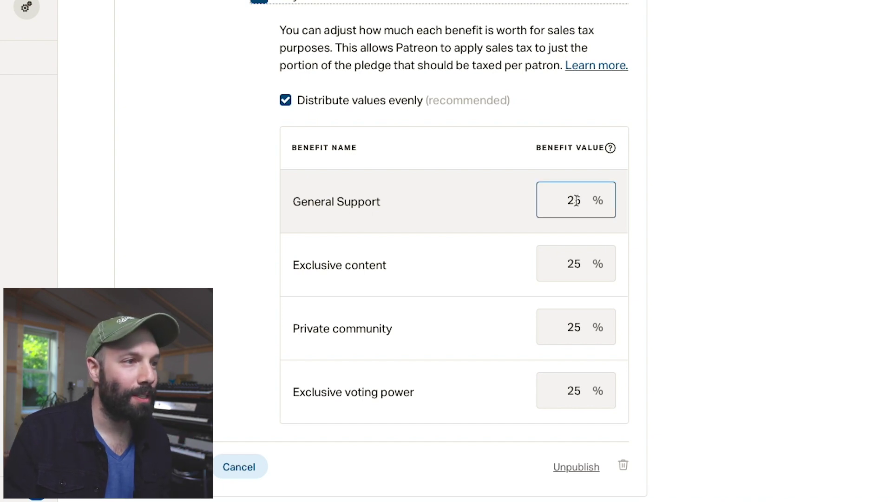
{"action": "double_click", "coordinate": [574, 200]}
{"action": "type", "text": "50"}
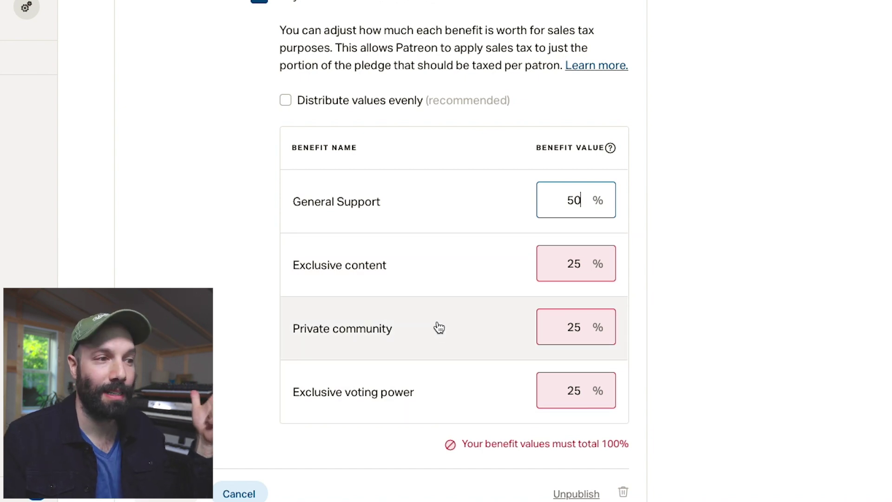
Set the benefit values to 17% for Exclusive content, 16% for Private community and 17% for Exclusive voting power
{"action": "double_click", "coordinate": [573, 264]}
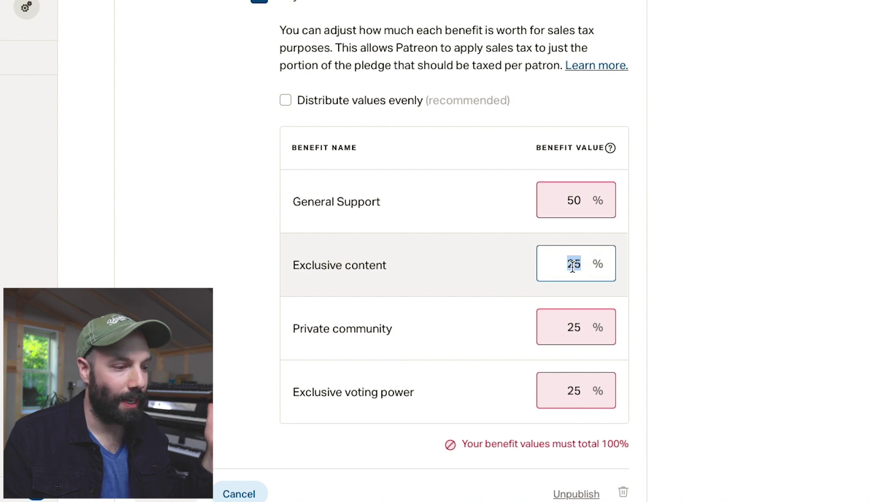
{"action": "type", "text": "16"}
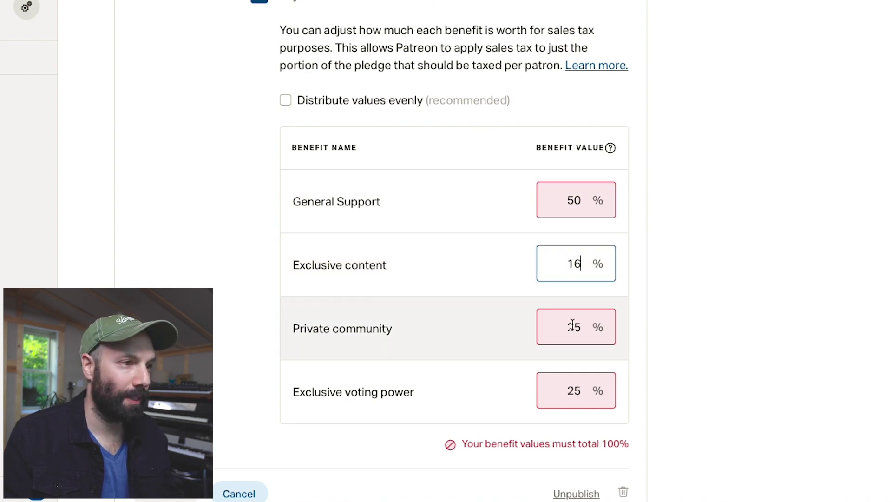
{"action": "double_click", "coordinate": [574, 320]}
{"action": "type", "text": "16"}
{"action": "double_click", "coordinate": [569, 391]}
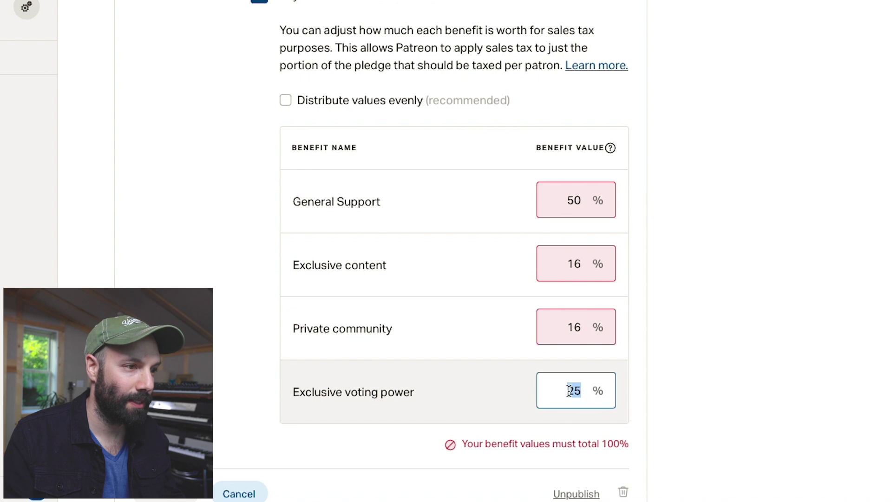
{"action": "double_click", "coordinate": [574, 263]}
{"action": "type", "text": "17"}
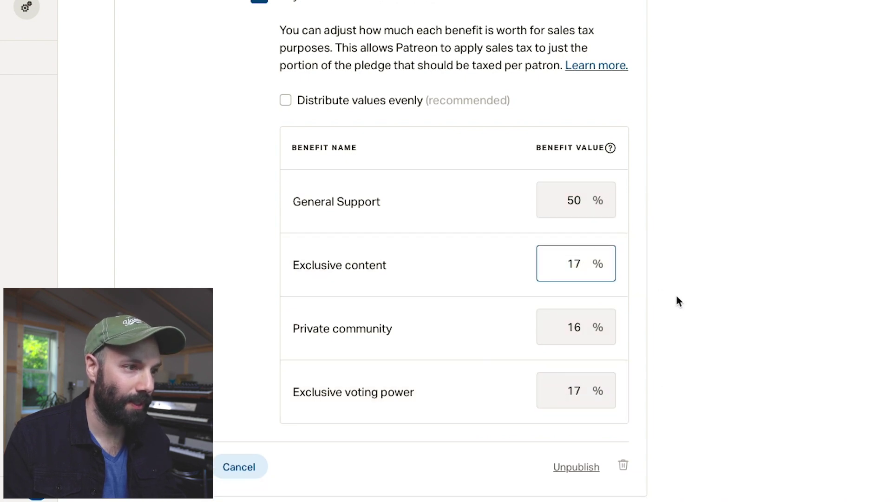
{"action": "left_click", "coordinate": [677, 296]}
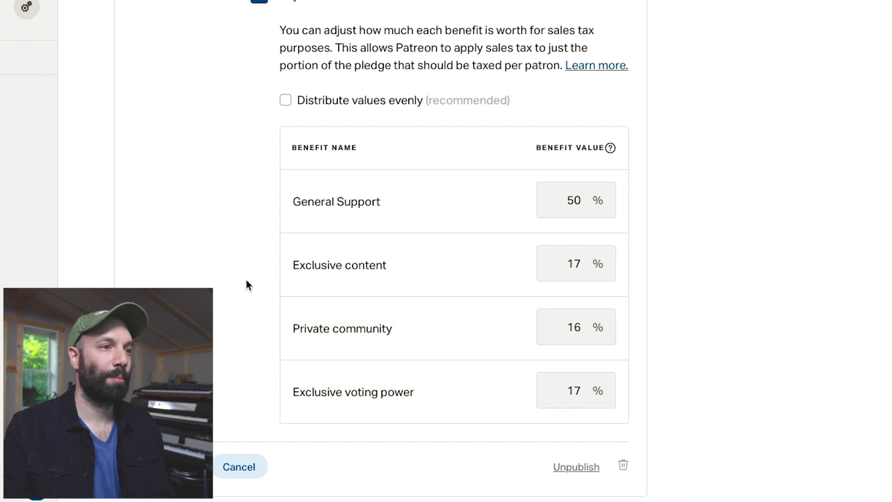
{"action": "scroll", "coordinate": [228, 256], "scroll_direction": "down", "scroll_amount": 1}
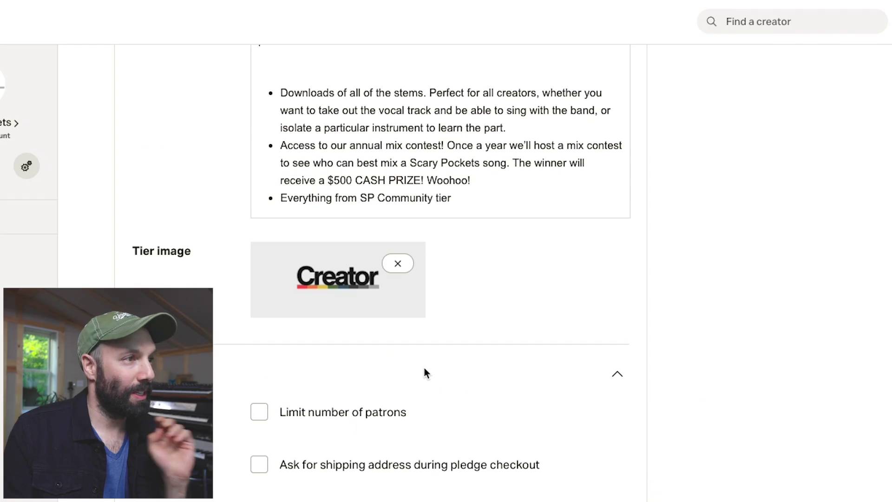
Review each perk listed in the SP Creator tier's description
{"action": "scroll", "coordinate": [424, 366], "scroll_direction": "up", "scroll_amount": 2}
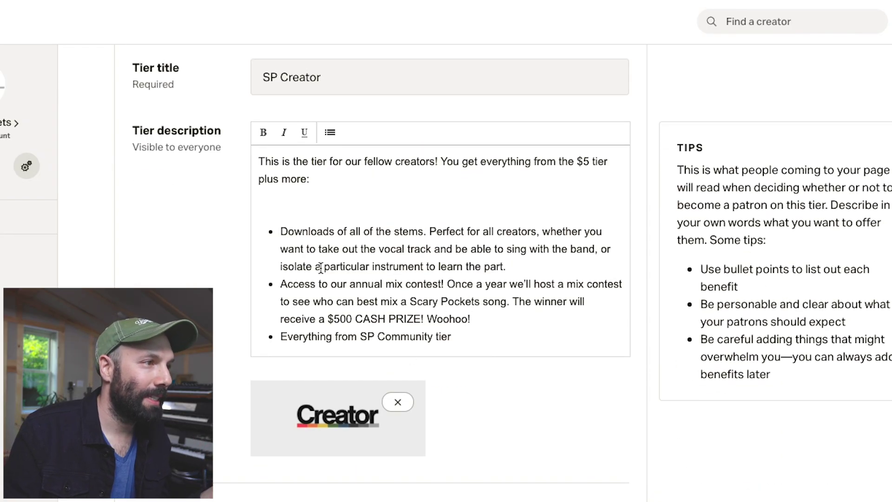
{"action": "triple_click", "coordinate": [413, 233]}
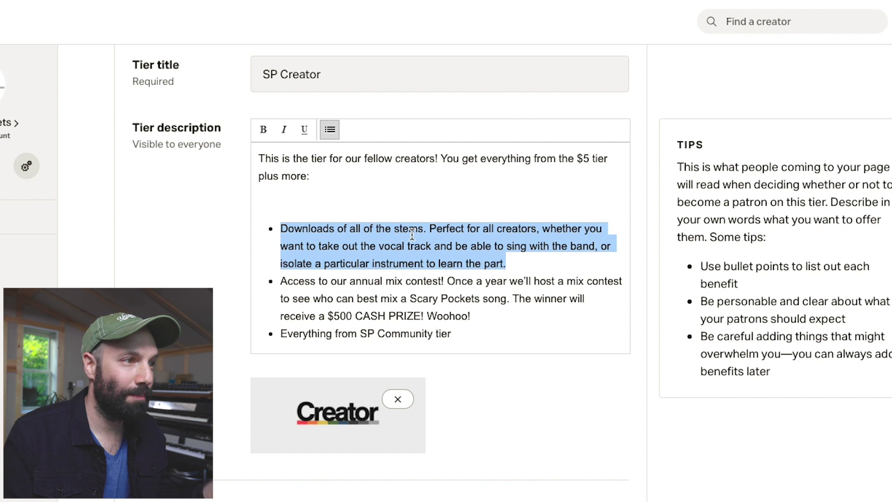
{"action": "triple_click", "coordinate": [389, 298]}
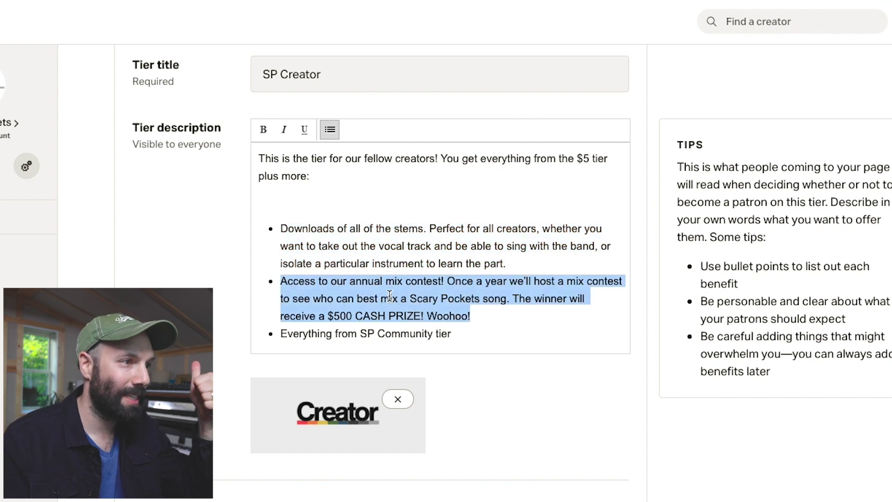
{"action": "triple_click", "coordinate": [381, 335]}
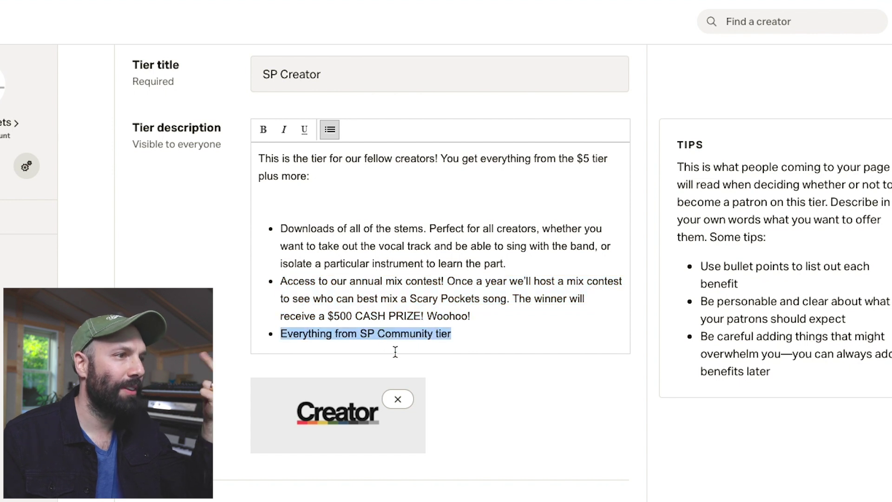
Add the existing General Support, Private community, Exclusive voting power and Exclusive content benefits to the SP Creator tier
{"action": "scroll", "coordinate": [504, 366], "scroll_direction": "down", "scroll_amount": 1}
{"action": "scroll", "coordinate": [503, 366], "scroll_direction": "down", "scroll_amount": 7}
{"action": "scroll", "coordinate": [503, 261], "scroll_direction": "down", "scroll_amount": 4}
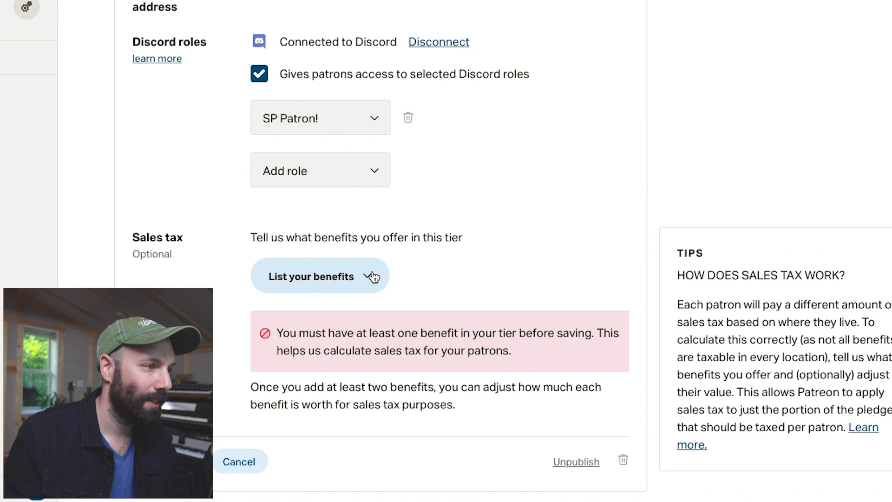
{"action": "left_click", "coordinate": [377, 271]}
{"action": "scroll", "coordinate": [240, 256], "scroll_direction": "down", "scroll_amount": 6}
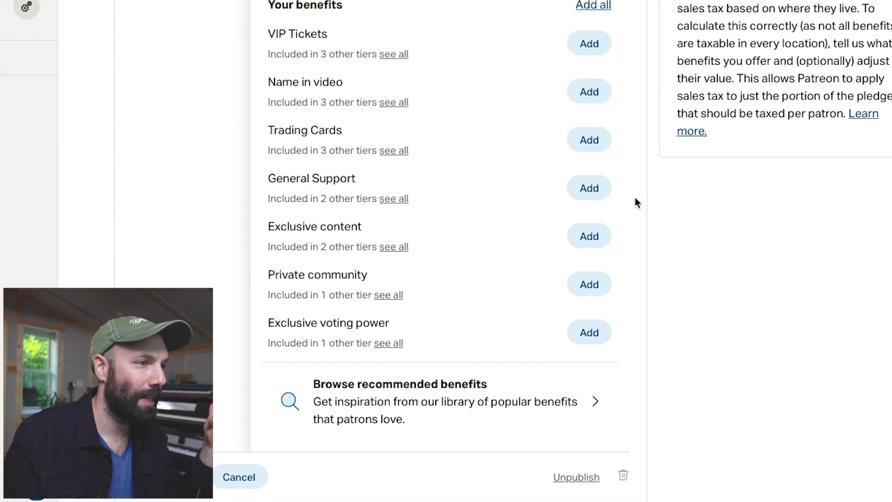
{"action": "left_click", "coordinate": [588, 188]}
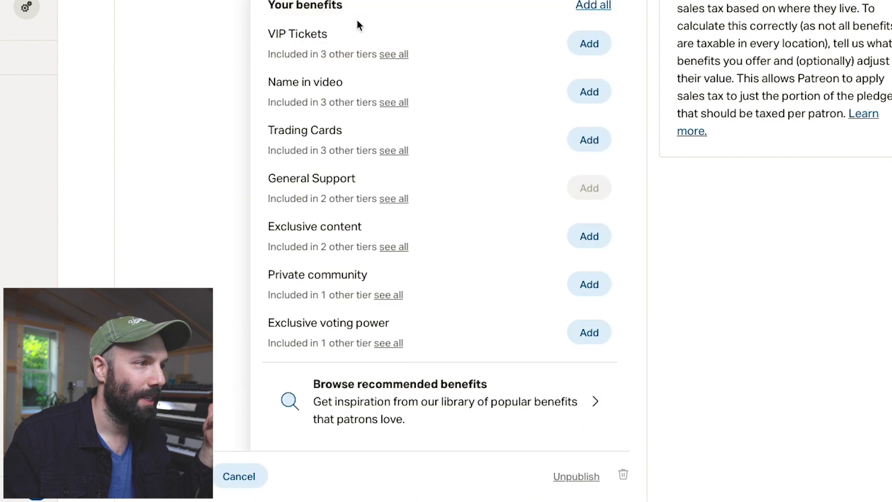
{"action": "left_click", "coordinate": [588, 284]}
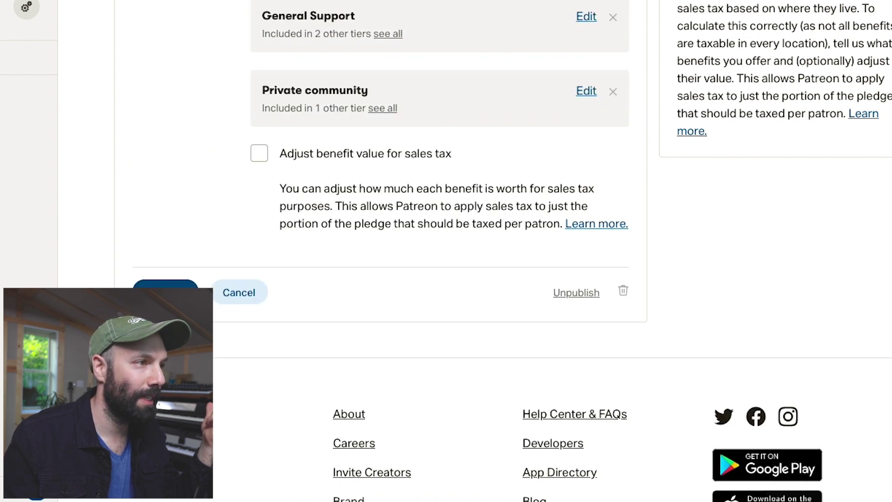
{"action": "left_click", "coordinate": [588, 332]}
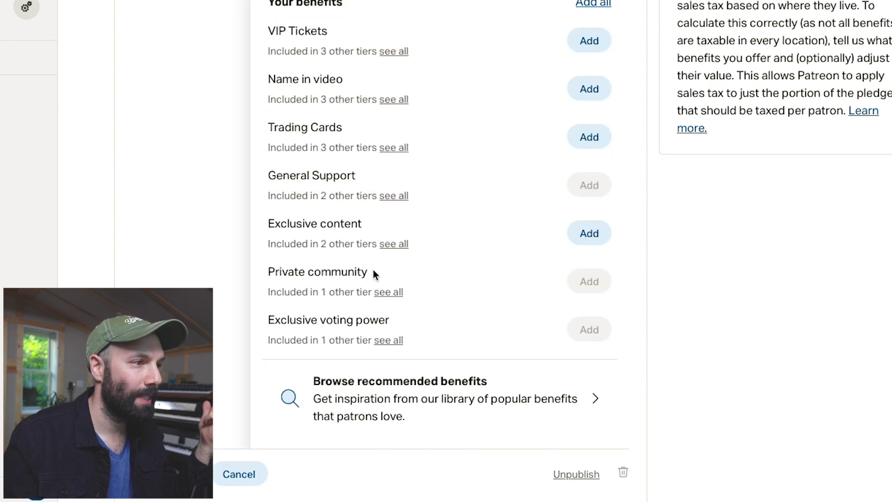
{"action": "left_click", "coordinate": [586, 237]}
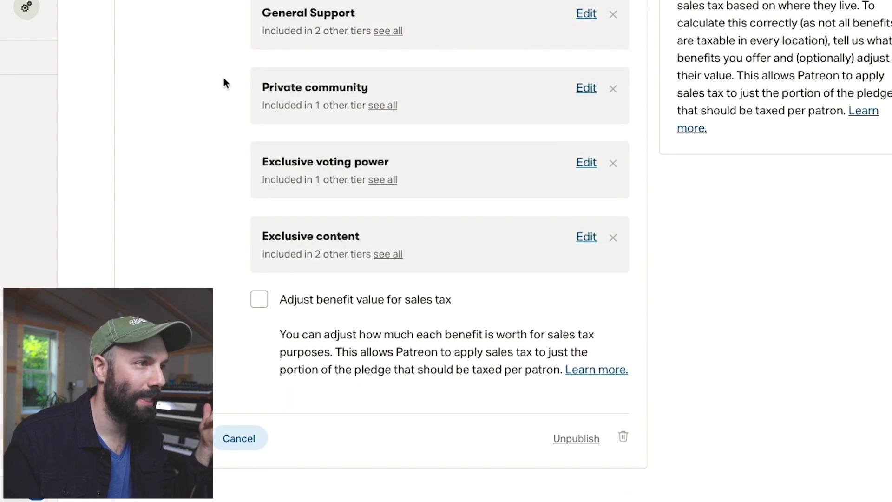
Review the SP Creator tier's description and advanced settings against its list of added benefits
{"action": "scroll", "coordinate": [224, 83], "scroll_direction": "up", "scroll_amount": 15}
{"action": "scroll", "coordinate": [224, 83], "scroll_direction": "down", "scroll_amount": 1}
{"action": "scroll", "coordinate": [224, 83], "scroll_direction": "down", "scroll_amount": 6}
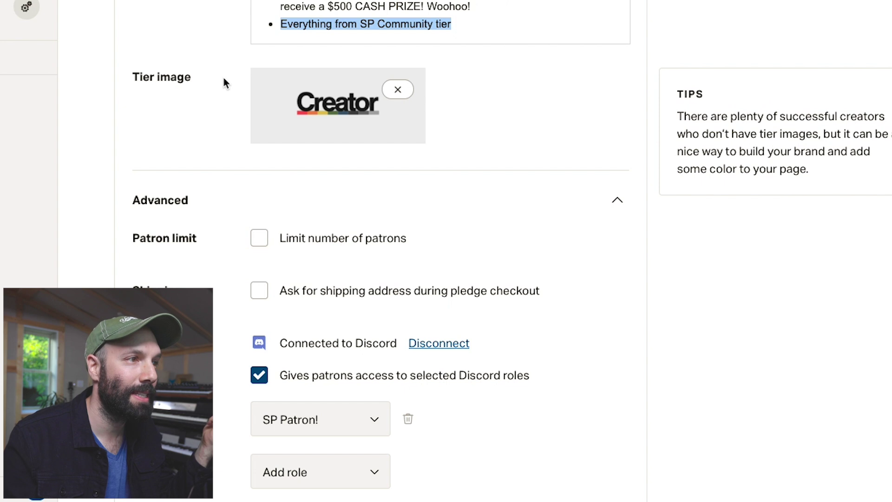
{"action": "scroll", "coordinate": [224, 82], "scroll_direction": "down", "scroll_amount": 4}
{"action": "scroll", "coordinate": [224, 82], "scroll_direction": "up", "scroll_amount": 3}
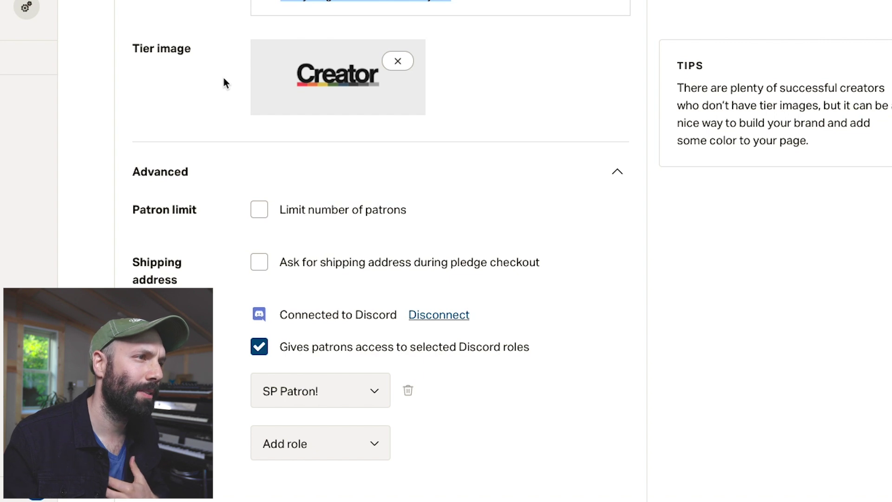
{"action": "scroll", "coordinate": [224, 83], "scroll_direction": "down", "scroll_amount": 10}
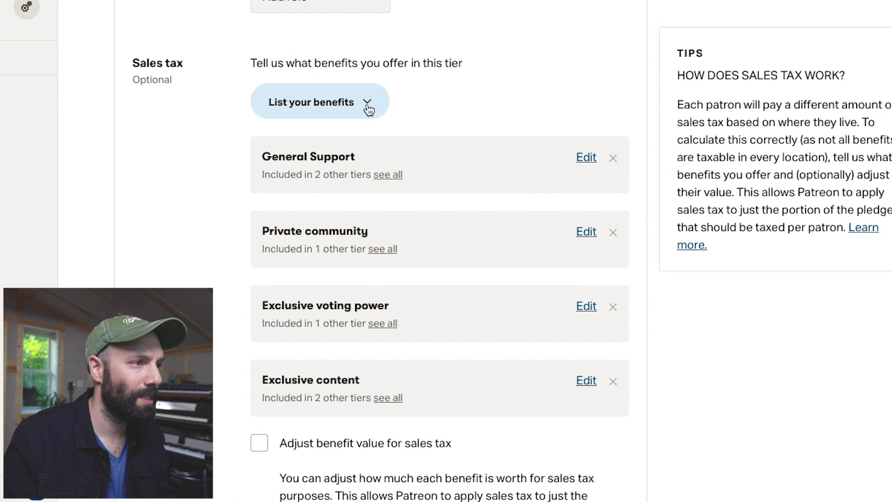
Look through the full library of recommended benefits for one that fits the remaining SP Creator perks
{"action": "left_click", "coordinate": [368, 105]}
{"action": "scroll", "coordinate": [398, 253], "scroll_direction": "down", "scroll_amount": 3}
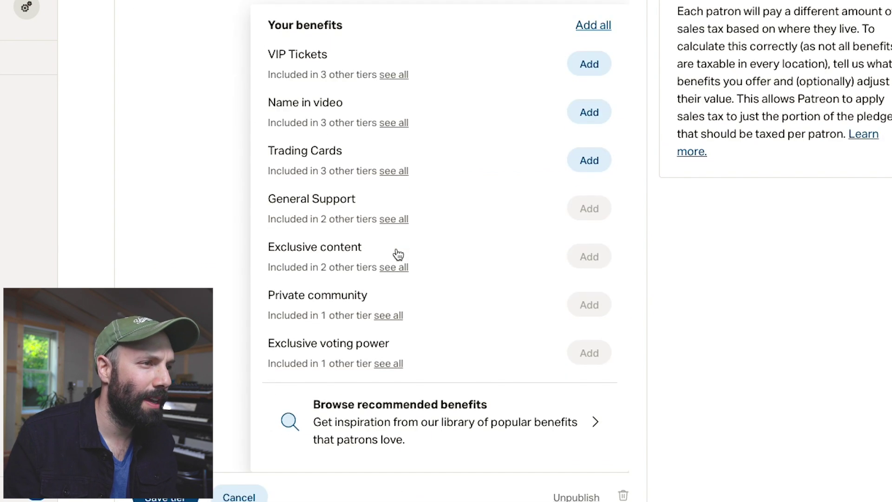
{"action": "left_click", "coordinate": [459, 424]}
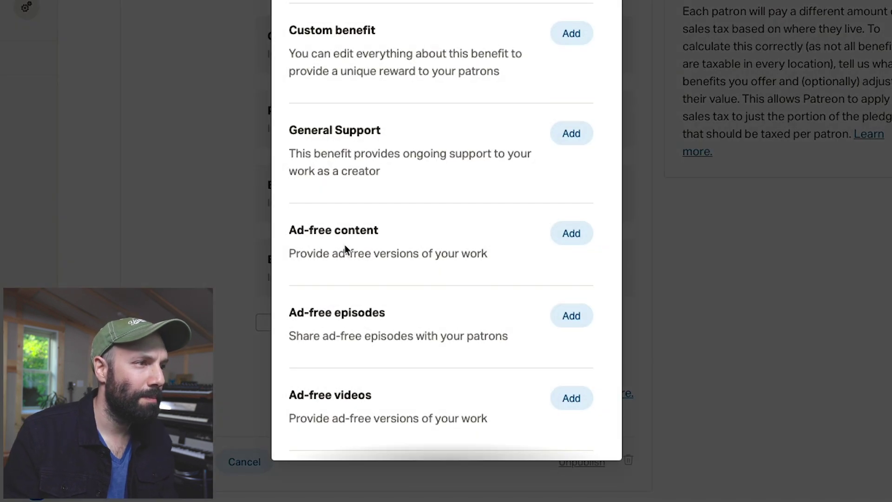
{"action": "scroll", "coordinate": [347, 245], "scroll_direction": "down", "scroll_amount": 2}
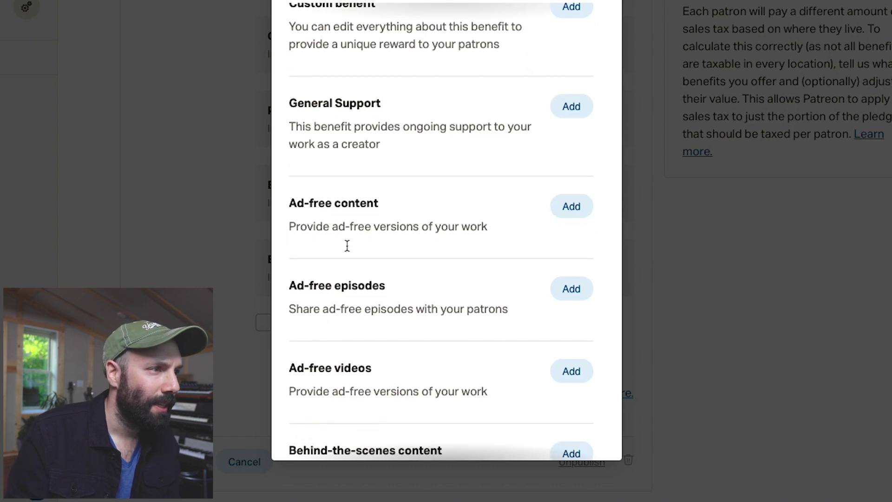
{"action": "scroll", "coordinate": [347, 244], "scroll_direction": "down", "scroll_amount": 4}
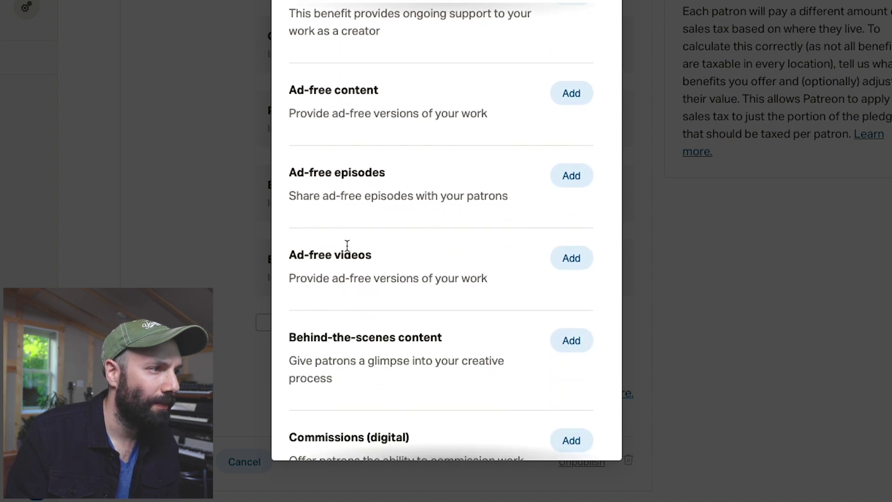
{"action": "scroll", "coordinate": [347, 245], "scroll_direction": "down", "scroll_amount": 3}
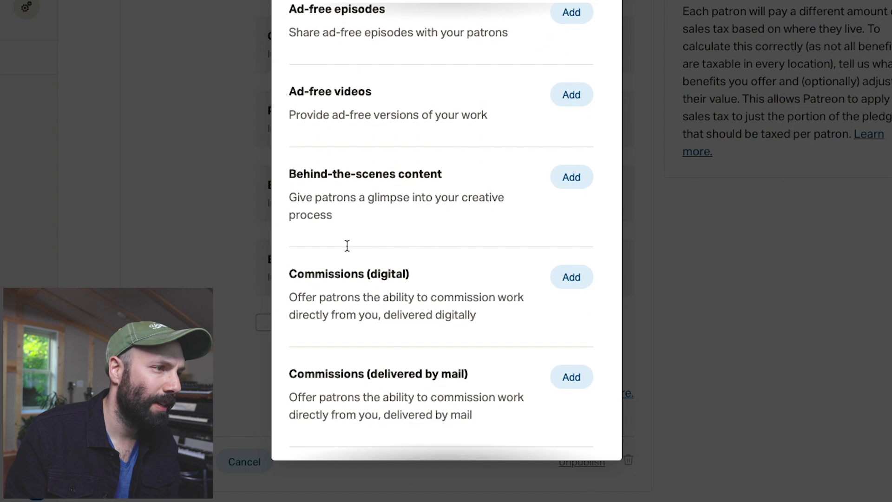
{"action": "scroll", "coordinate": [347, 245], "scroll_direction": "down", "scroll_amount": 4}
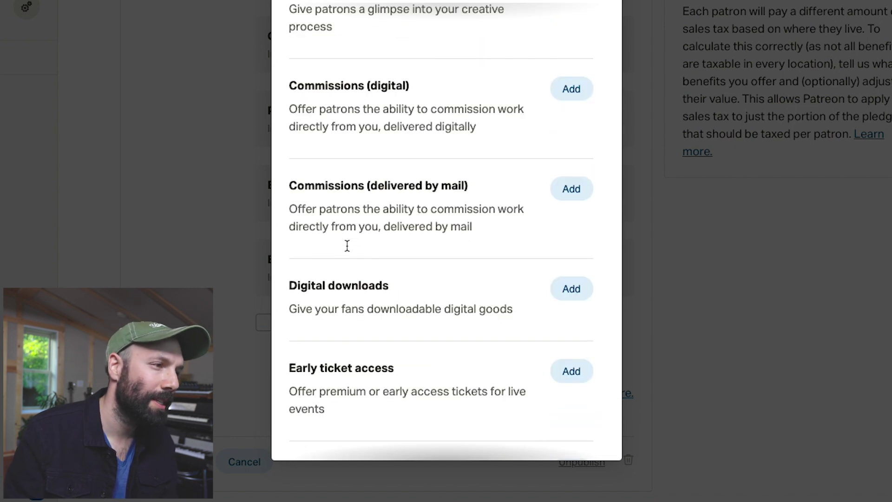
{"action": "scroll", "coordinate": [347, 245], "scroll_direction": "down", "scroll_amount": 3}
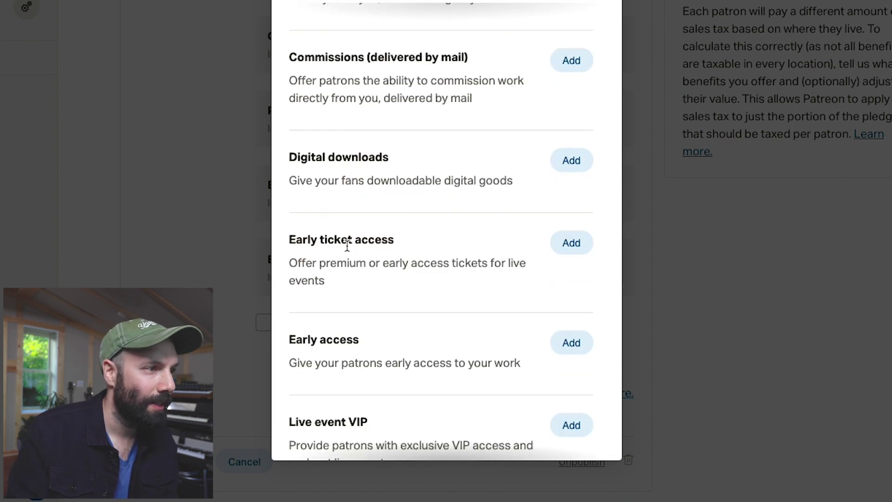
{"action": "scroll", "coordinate": [347, 245], "scroll_direction": "down", "scroll_amount": 2}
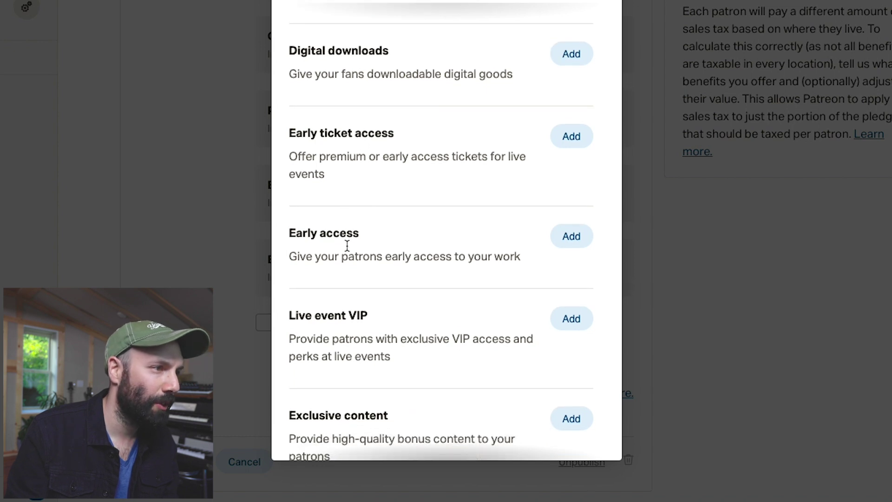
{"action": "scroll", "coordinate": [347, 250], "scroll_direction": "down", "scroll_amount": 3}
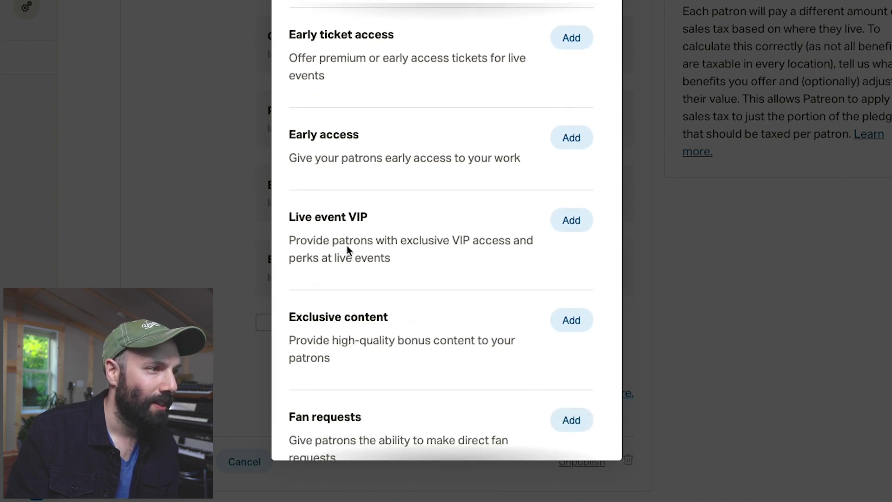
{"action": "scroll", "coordinate": [348, 250], "scroll_direction": "down", "scroll_amount": 3}
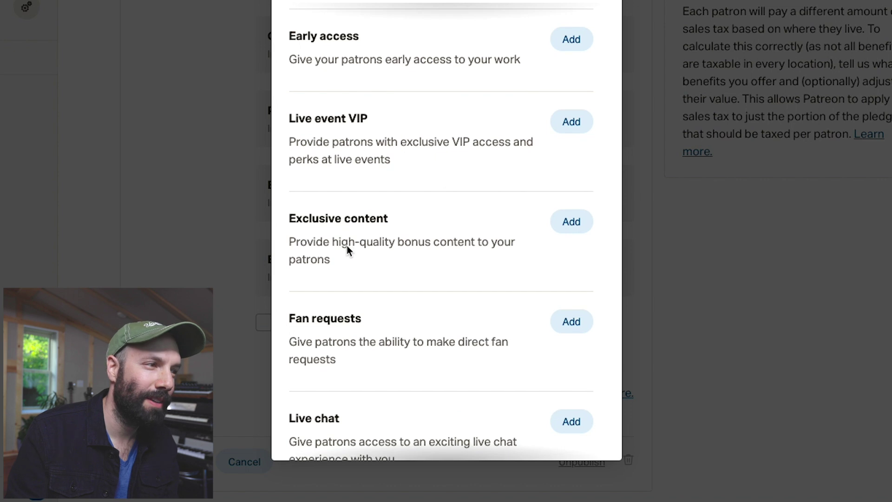
{"action": "scroll", "coordinate": [347, 250], "scroll_direction": "down", "scroll_amount": 4}
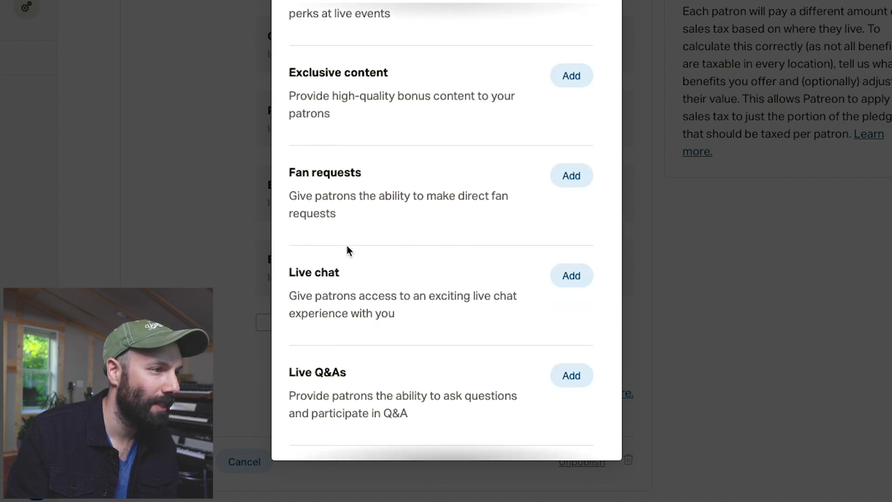
{"action": "scroll", "coordinate": [347, 250], "scroll_direction": "down", "scroll_amount": 6}
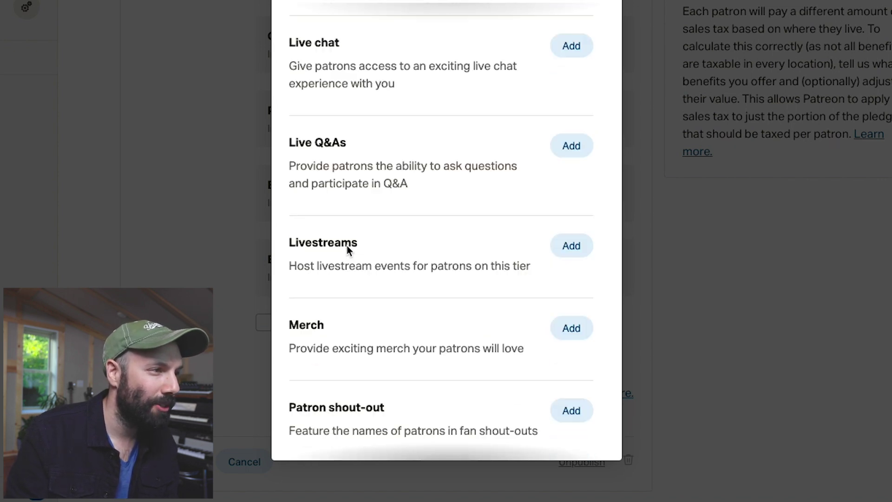
{"action": "scroll", "coordinate": [347, 250], "scroll_direction": "down", "scroll_amount": 6}
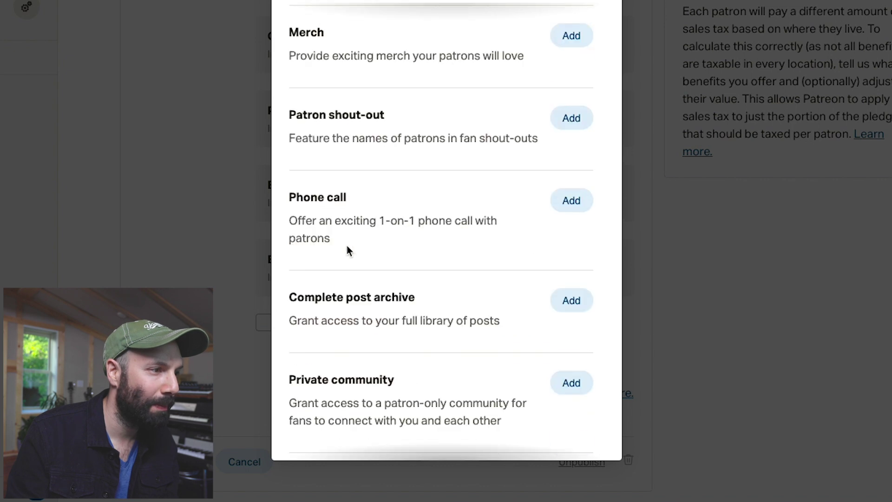
{"action": "scroll", "coordinate": [347, 250], "scroll_direction": "down", "scroll_amount": 3}
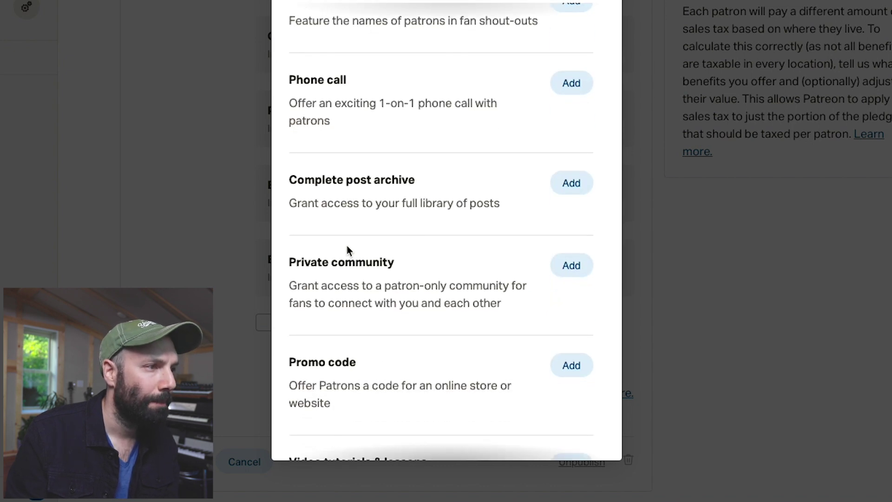
{"action": "scroll", "coordinate": [347, 250], "scroll_direction": "down", "scroll_amount": 5}
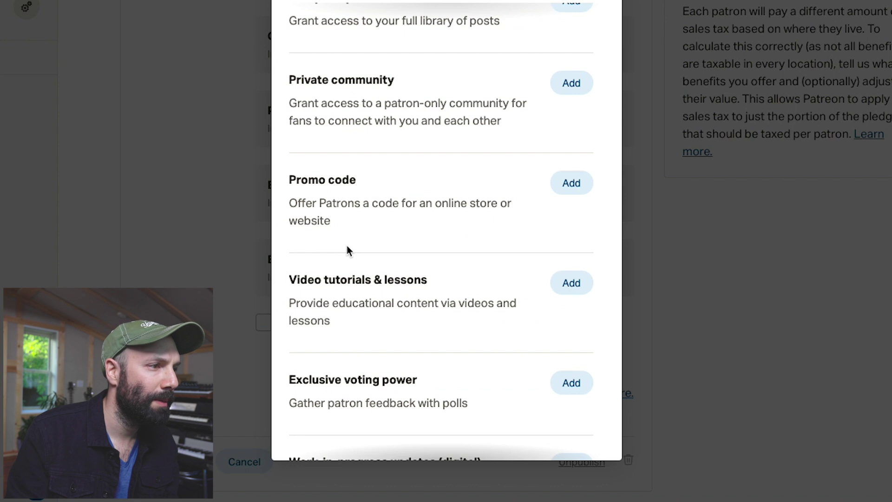
{"action": "scroll", "coordinate": [347, 250], "scroll_direction": "down", "scroll_amount": 1}
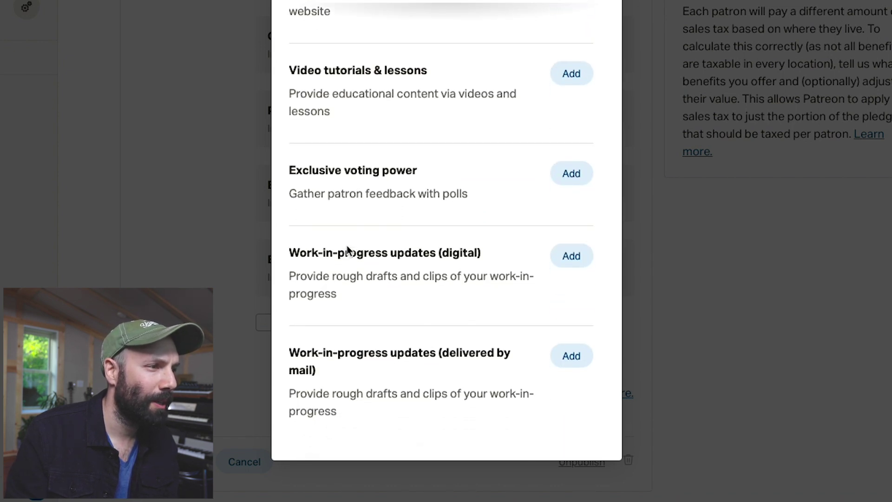
{"action": "scroll", "coordinate": [347, 245], "scroll_direction": "down", "scroll_amount": 15}
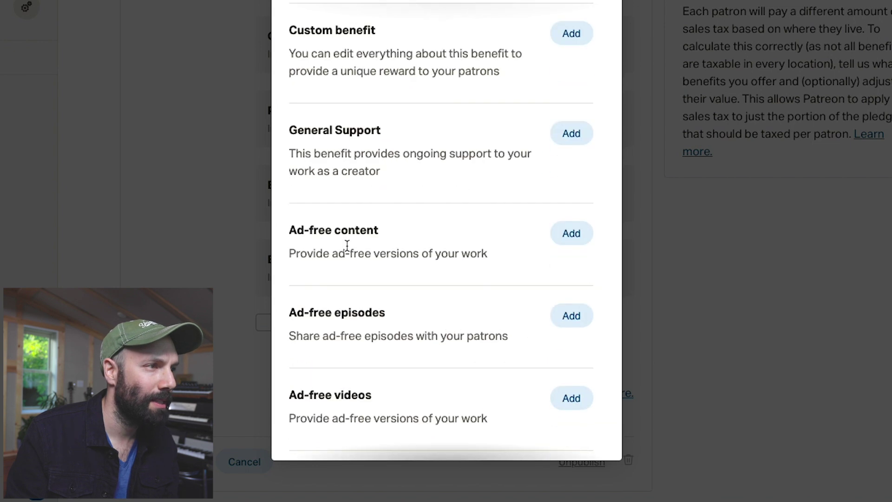
{"action": "scroll", "coordinate": [373, 257], "scroll_direction": "down", "scroll_amount": 3}
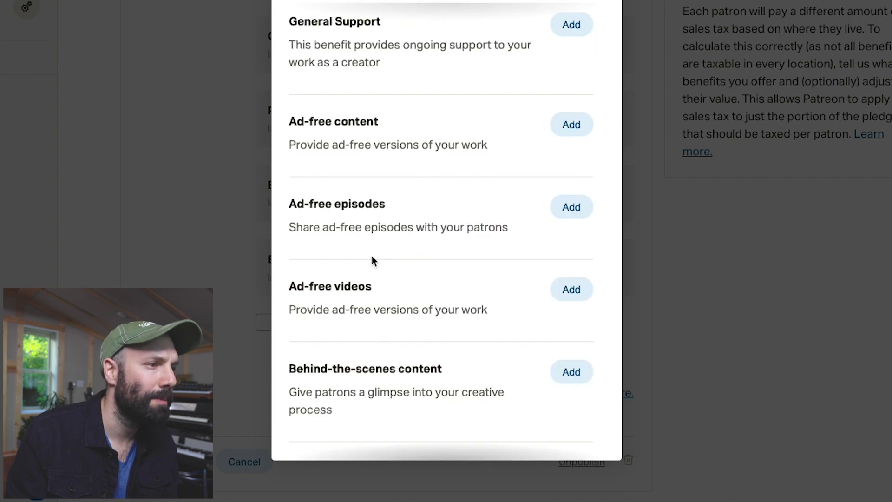
{"action": "key", "text": "Escape"}
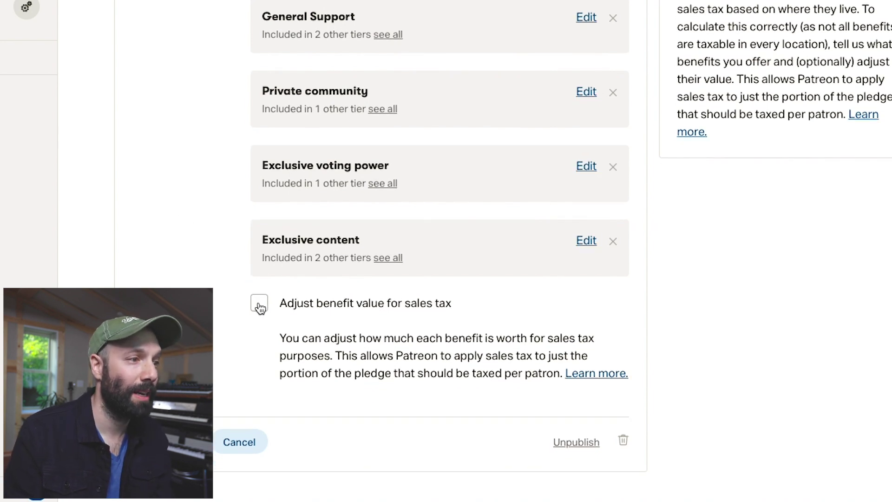
Enable benefit value adjustment for sales tax on the SP Creator tier and set General Support to 50%
{"action": "left_click", "coordinate": [259, 303]}
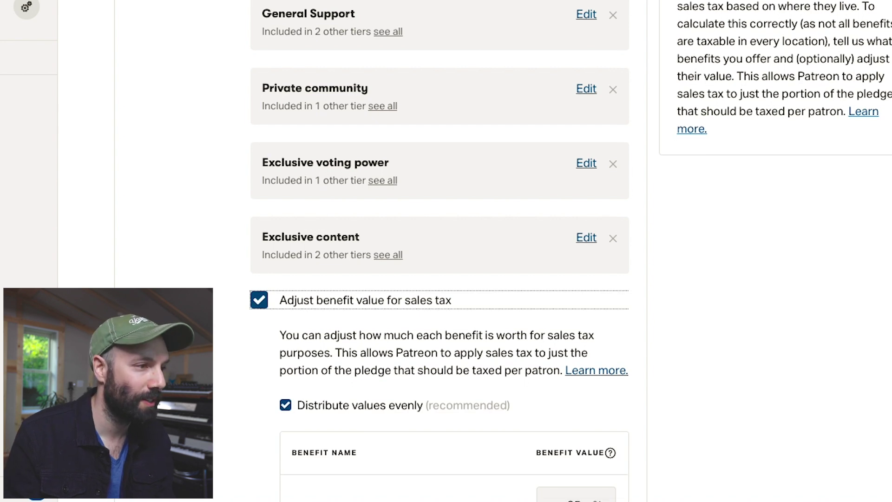
{"action": "scroll", "coordinate": [260, 308], "scroll_direction": "down", "scroll_amount": 6}
{"action": "scroll", "coordinate": [390, 339], "scroll_direction": "down", "scroll_amount": 1}
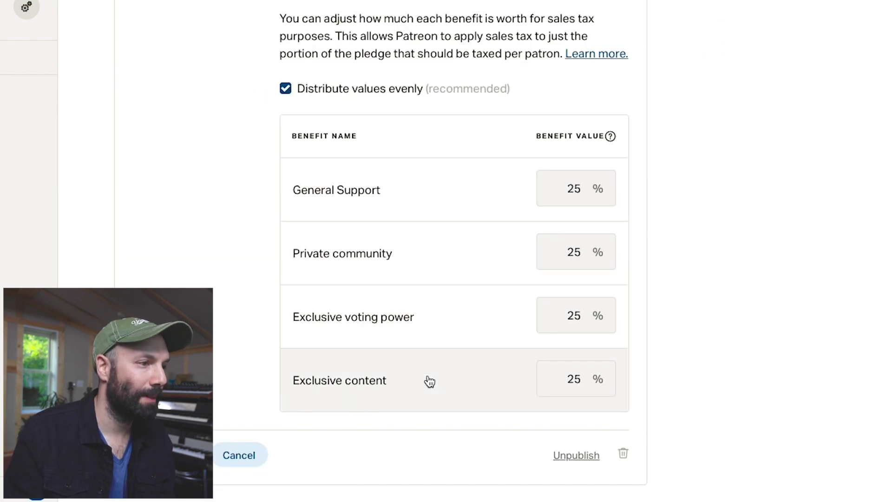
{"action": "left_click", "coordinate": [568, 187]}
{"action": "double_click", "coordinate": [569, 189]}
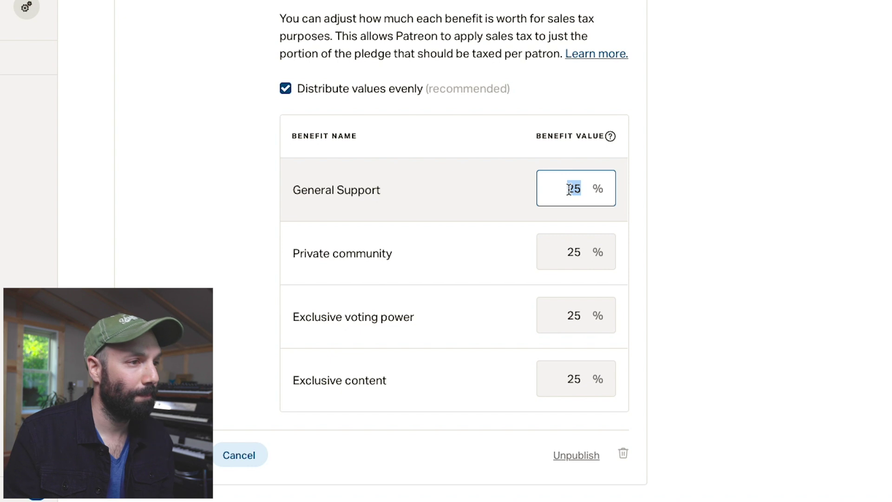
{"action": "type", "text": "50"}
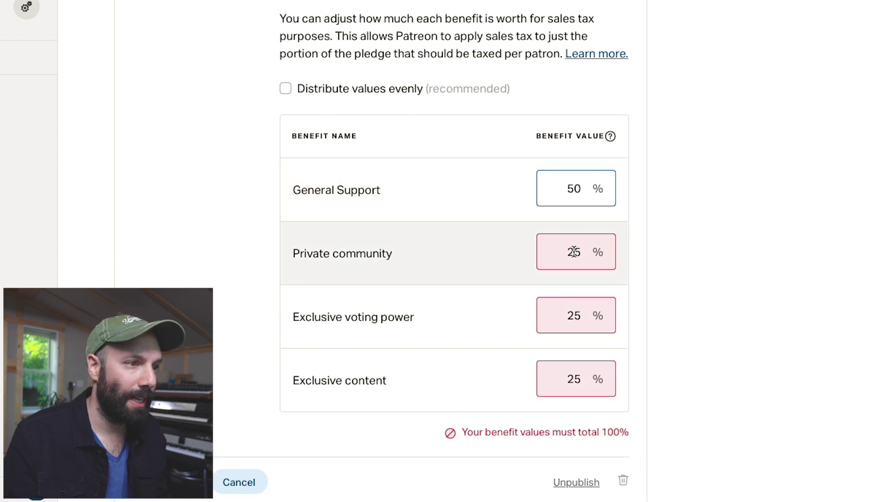
Set the SP Creator benefit values to 17% for Private community, 16% for Exclusive voting power and 17% for Exclusive content
{"action": "double_click", "coordinate": [573, 251]}
{"action": "type", "text": "17"}
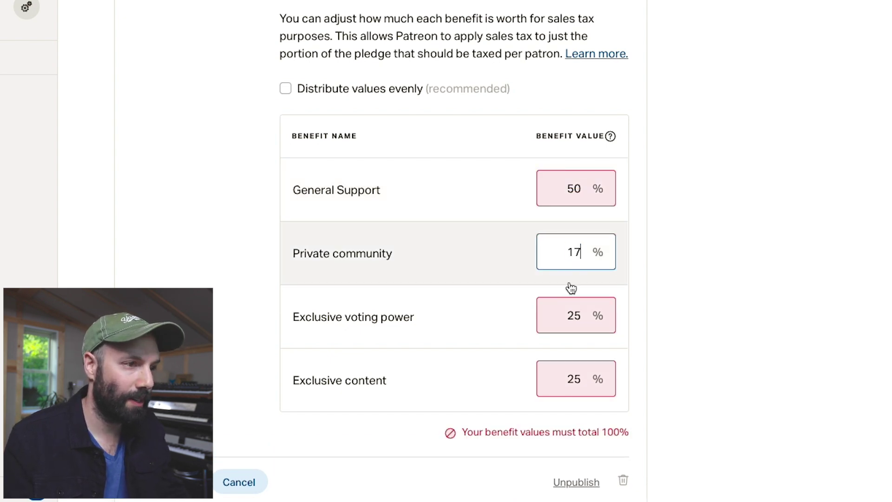
{"action": "double_click", "coordinate": [570, 314]}
{"action": "type", "text": "16"}
{"action": "left_click", "coordinate": [572, 371]}
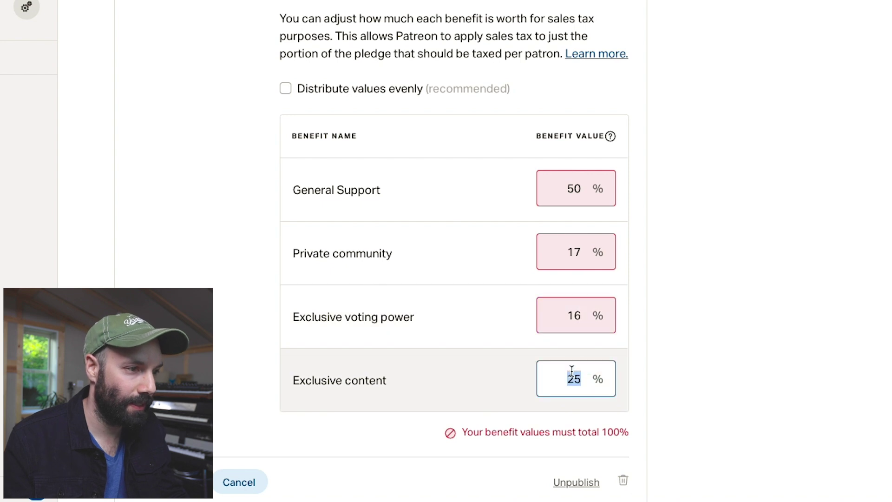
{"action": "double_click", "coordinate": [572, 374]}
{"action": "type", "text": "17"}
{"action": "left_click", "coordinate": [236, 322]}
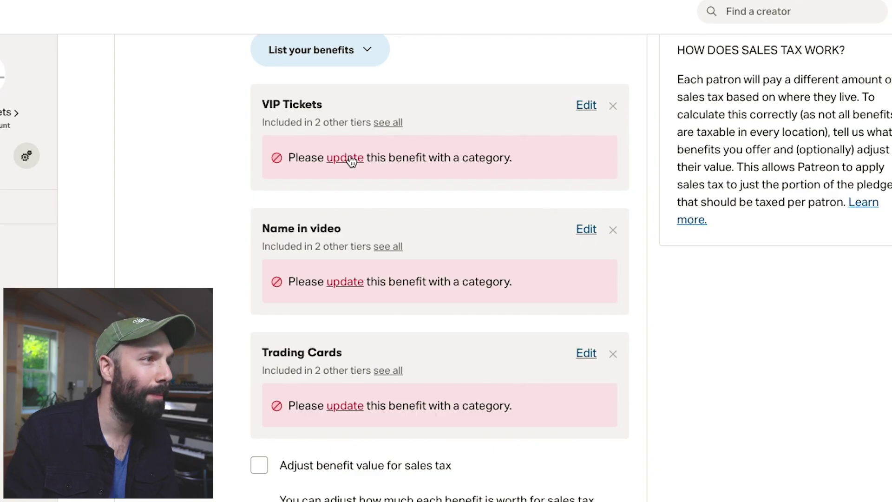
Assign the Live event category to the VIP Tickets benefit and save the benefit
{"action": "left_click", "coordinate": [350, 156]}
{"action": "left_click", "coordinate": [434, 329]}
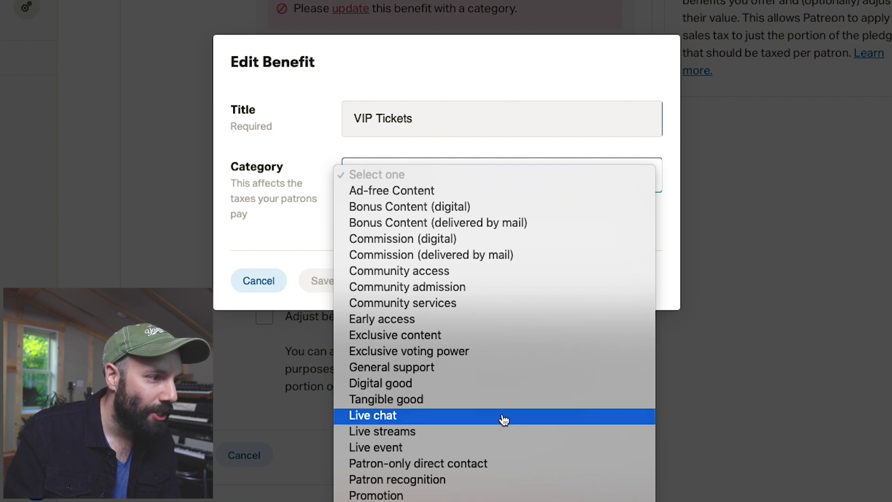
{"action": "left_click", "coordinate": [501, 451]}
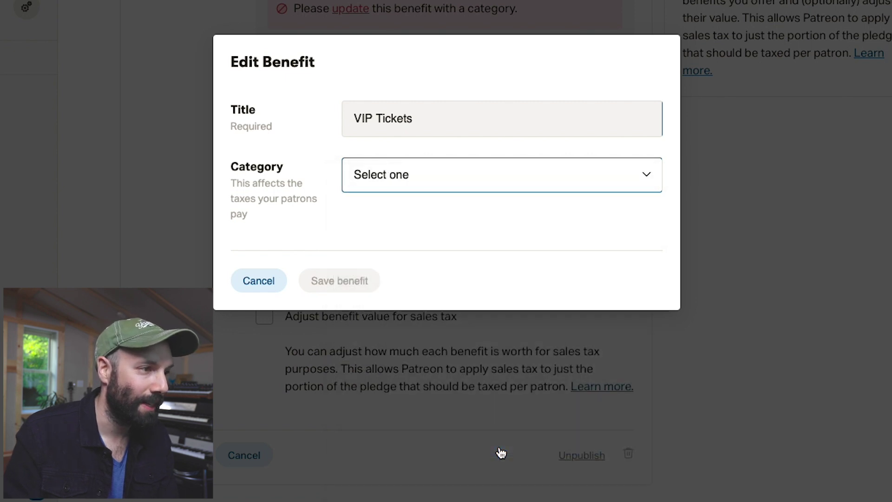
{"action": "left_click", "coordinate": [349, 281]}
Assign the Patron recognition category to the Name in video benefit of the Ultimate SP Experience tier and save the benefit
{"action": "scroll", "coordinate": [347, 229], "scroll_direction": "up", "scroll_amount": 10}
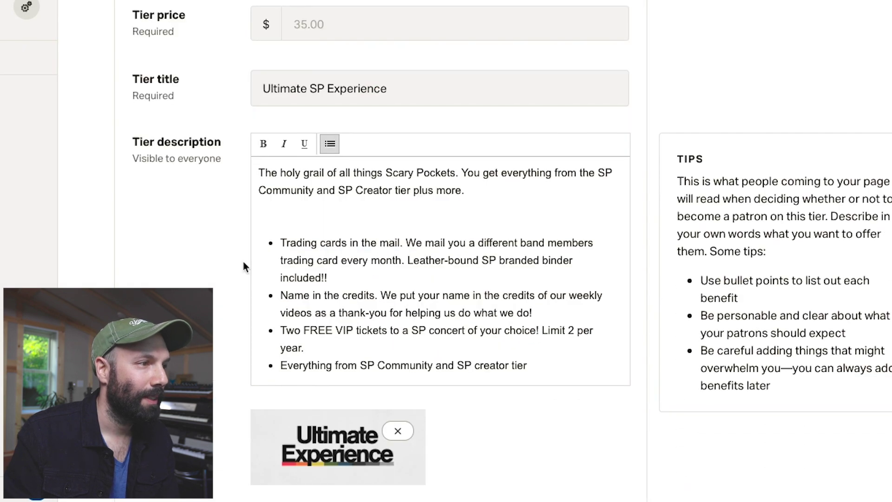
{"action": "scroll", "coordinate": [227, 274], "scroll_direction": "down", "scroll_amount": 10}
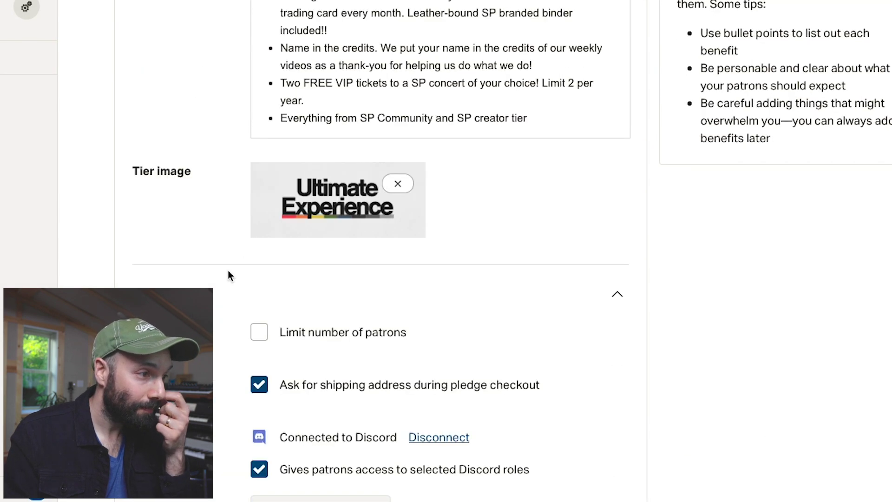
{"action": "scroll", "coordinate": [227, 275], "scroll_direction": "down", "scroll_amount": 9}
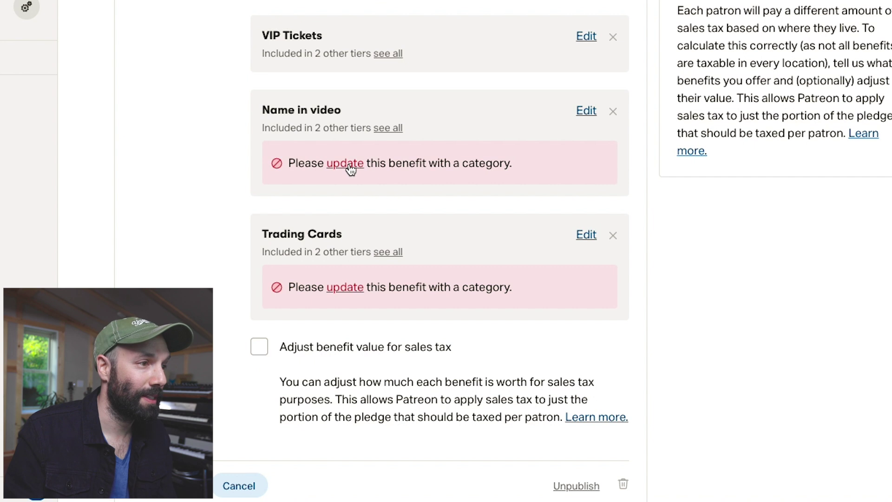
{"action": "left_click", "coordinate": [348, 166]}
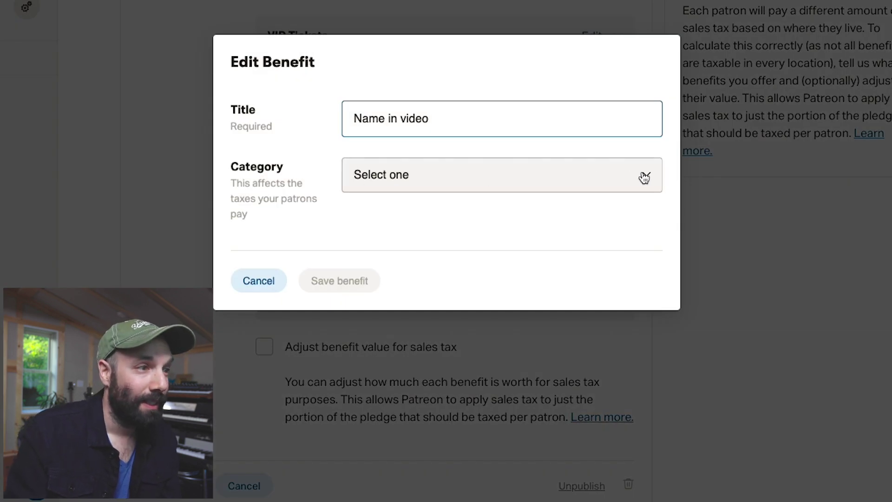
{"action": "left_click", "coordinate": [647, 178]}
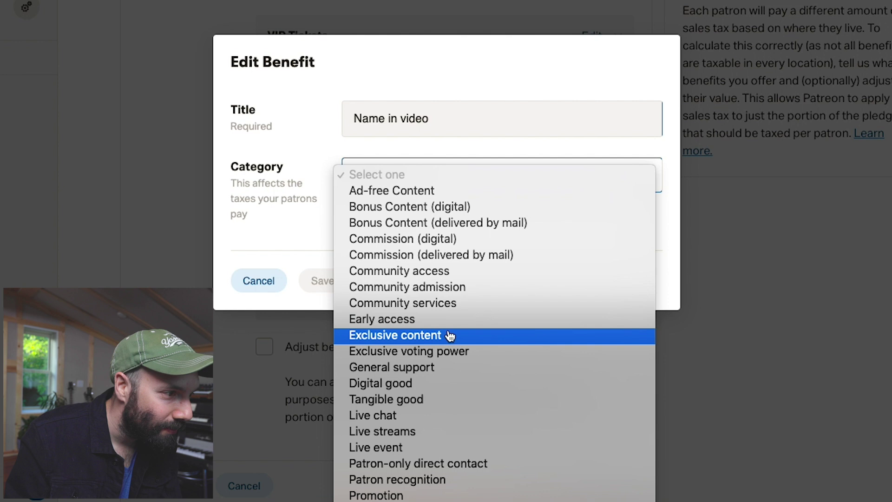
{"action": "left_click", "coordinate": [450, 481]}
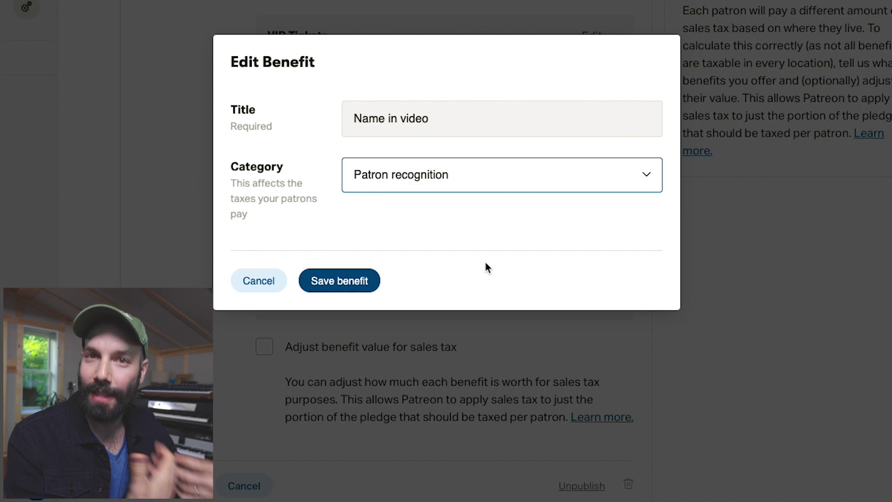
{"action": "left_click", "coordinate": [360, 284]}
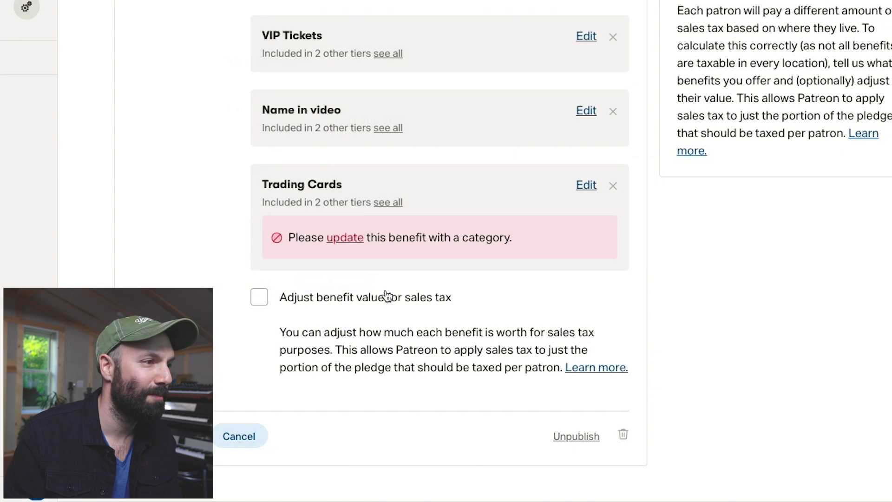
Assign the Tangible good category to the Trading Cards benefit and save the benefit
{"action": "scroll", "coordinate": [408, 253], "scroll_direction": "down", "scroll_amount": 5}
{"action": "scroll", "coordinate": [402, 313], "scroll_direction": "down", "scroll_amount": 10}
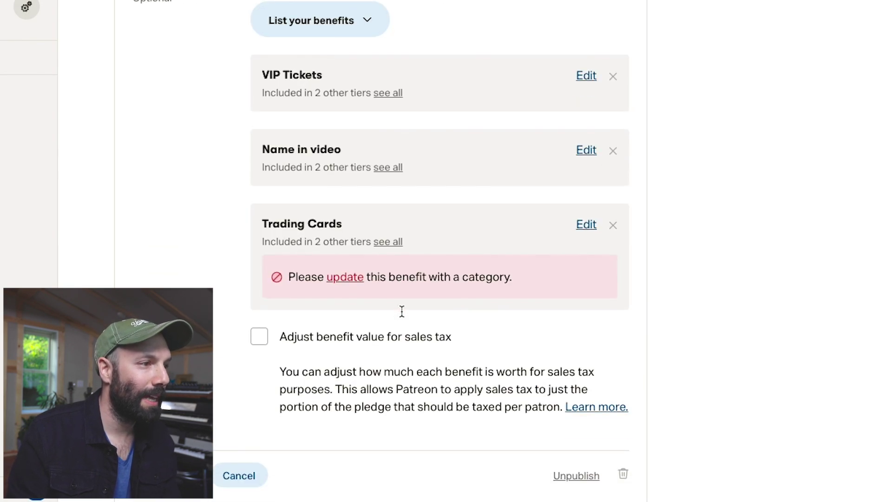
{"action": "left_click", "coordinate": [350, 280]}
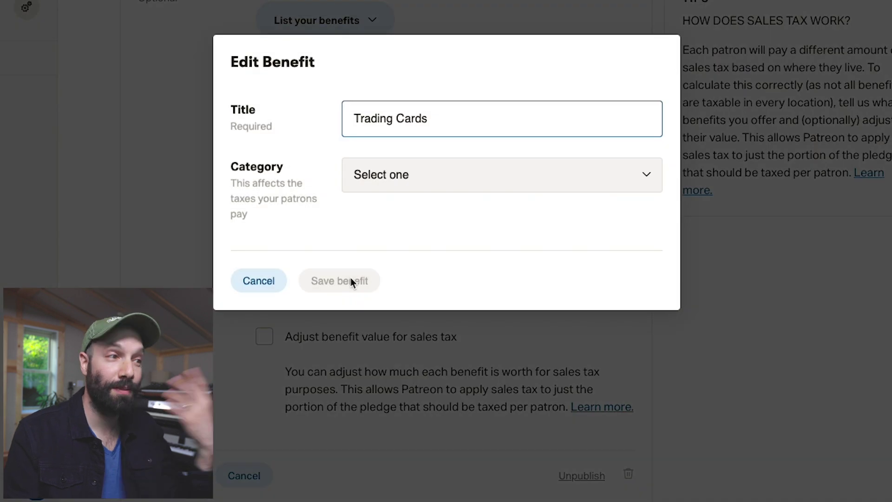
{"action": "left_click", "coordinate": [639, 175]}
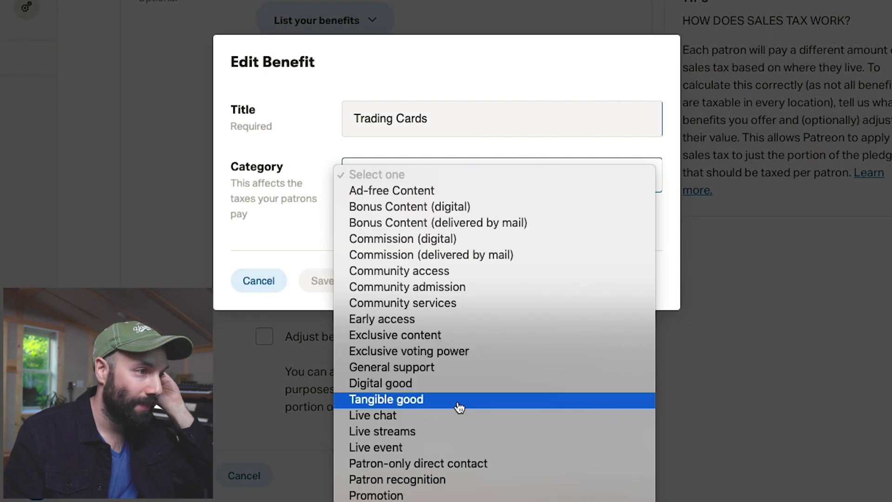
{"action": "left_click", "coordinate": [425, 406]}
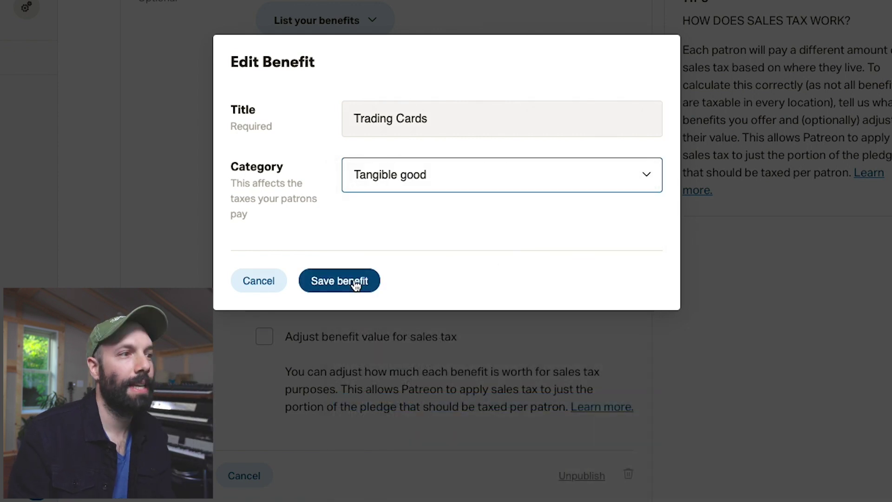
{"action": "left_click", "coordinate": [355, 284]}
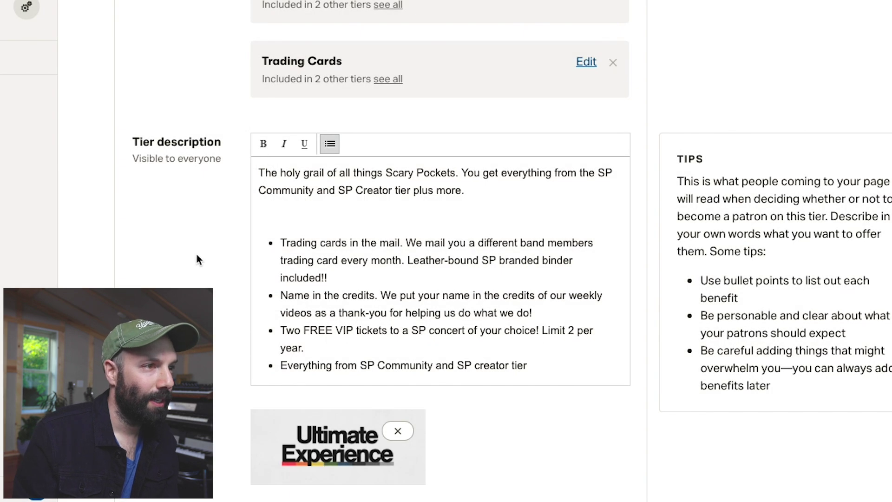
Add the existing General Support and Exclusive content benefits to the Ultimate SP Experience tier
{"action": "scroll", "coordinate": [197, 254], "scroll_direction": "up", "scroll_amount": 10}
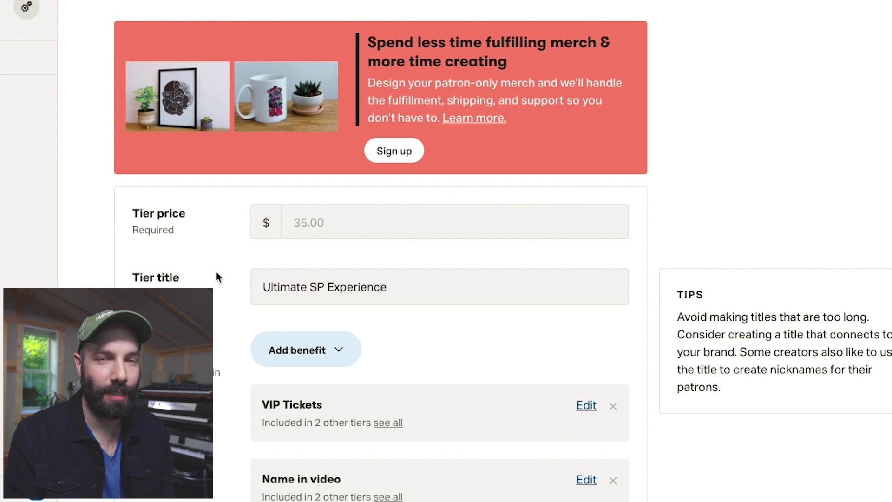
{"action": "scroll", "coordinate": [216, 273], "scroll_direction": "down", "scroll_amount": 3}
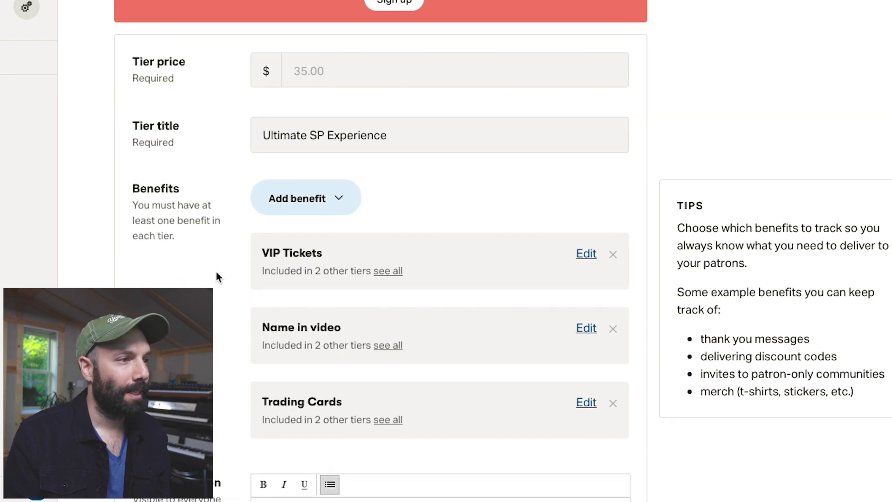
{"action": "scroll", "coordinate": [217, 274], "scroll_direction": "down", "scroll_amount": 3}
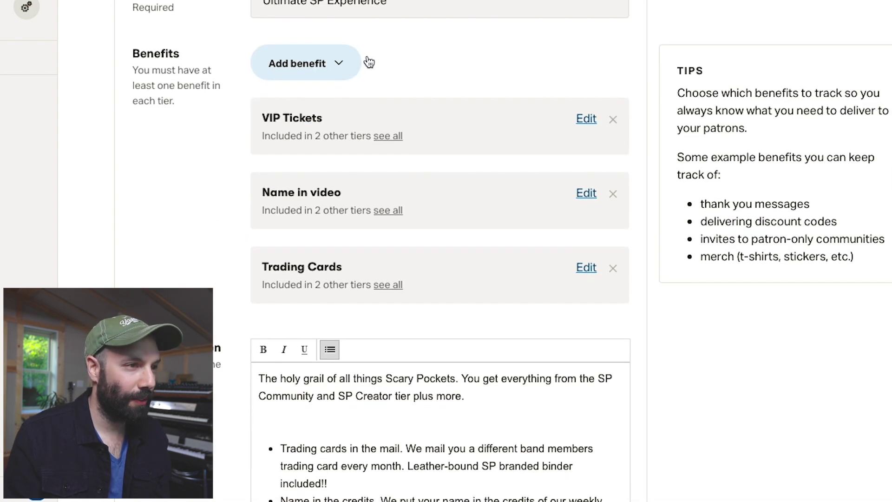
{"action": "scroll", "coordinate": [209, 223], "scroll_direction": "down", "scroll_amount": 5}
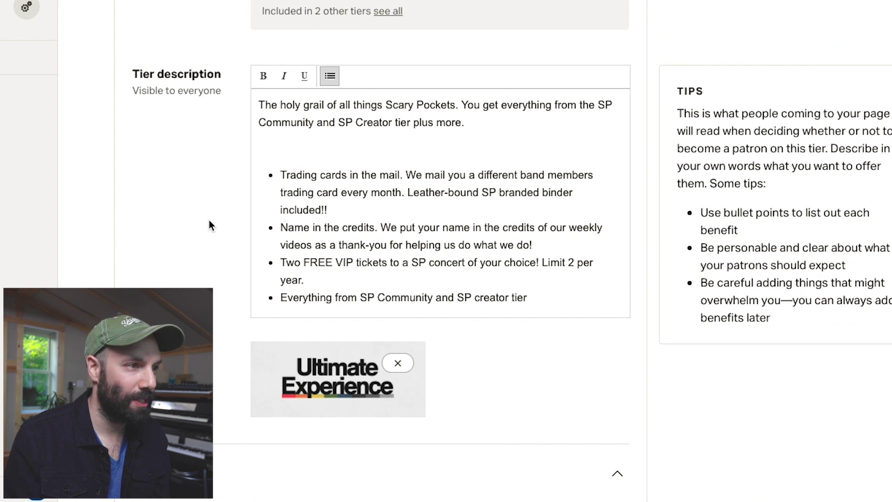
{"action": "scroll", "coordinate": [209, 224], "scroll_direction": "up", "scroll_amount": 4}
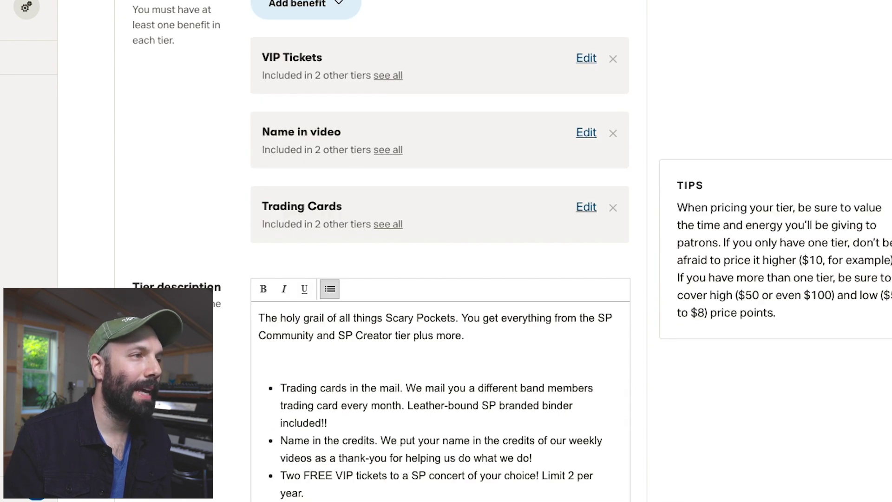
{"action": "left_click", "coordinate": [327, 7]}
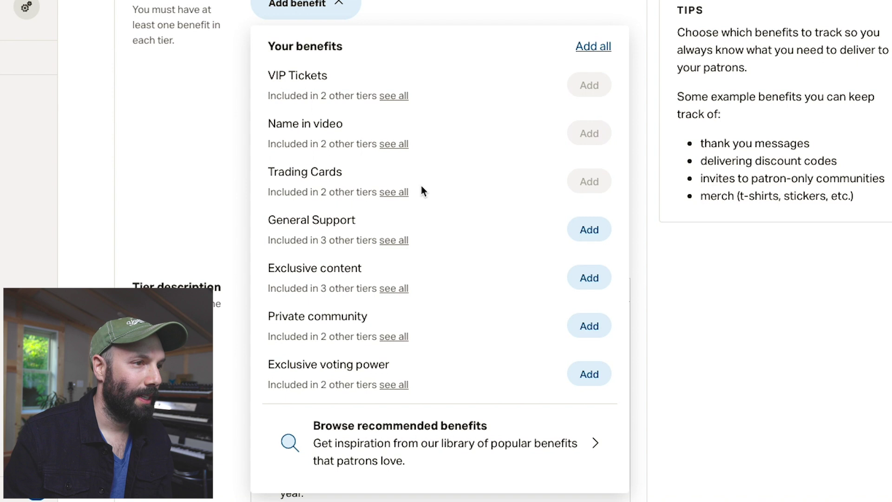
{"action": "left_click", "coordinate": [590, 230]}
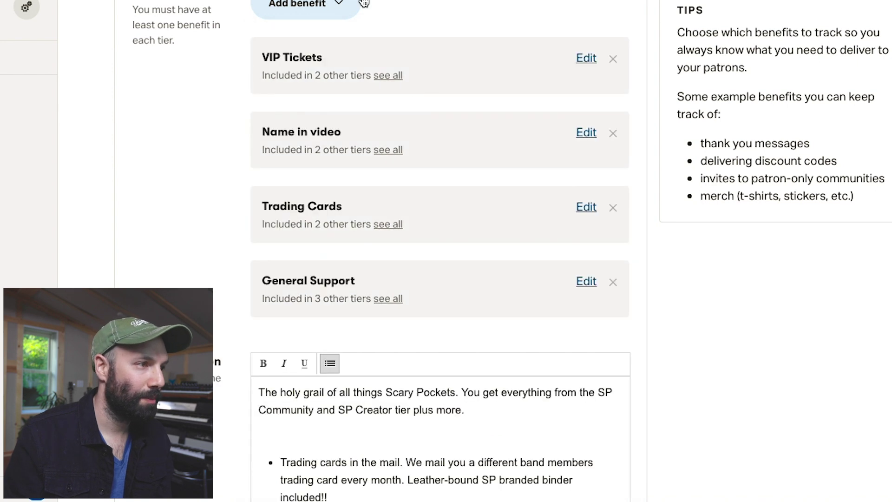
{"action": "left_click", "coordinate": [332, 6]}
{"action": "left_click", "coordinate": [589, 278]}
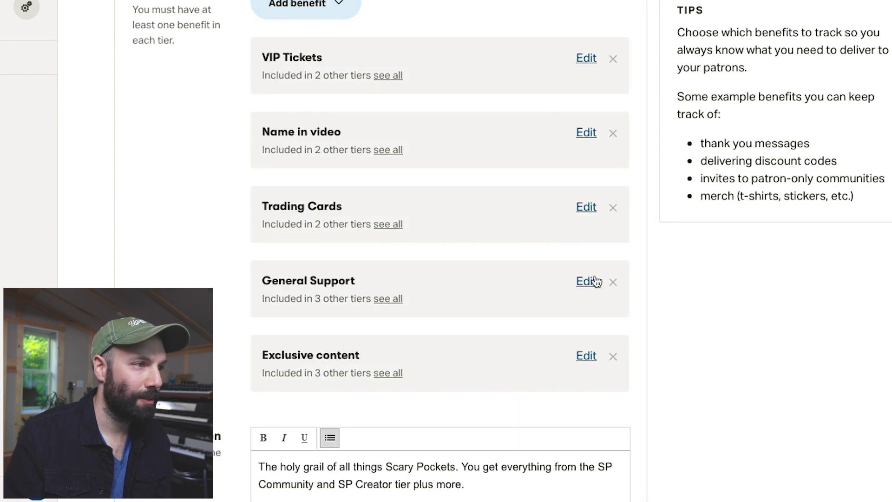
Add the existing Private community and Exclusive voting power benefits to the Ultimate SP Experience tier
{"action": "left_click", "coordinate": [334, 6]}
{"action": "left_click", "coordinate": [589, 325]}
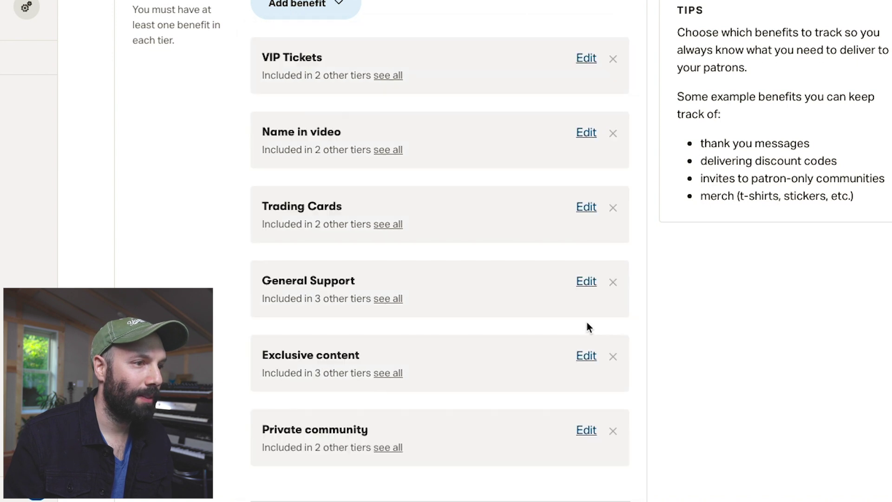
{"action": "left_click", "coordinate": [320, 5]}
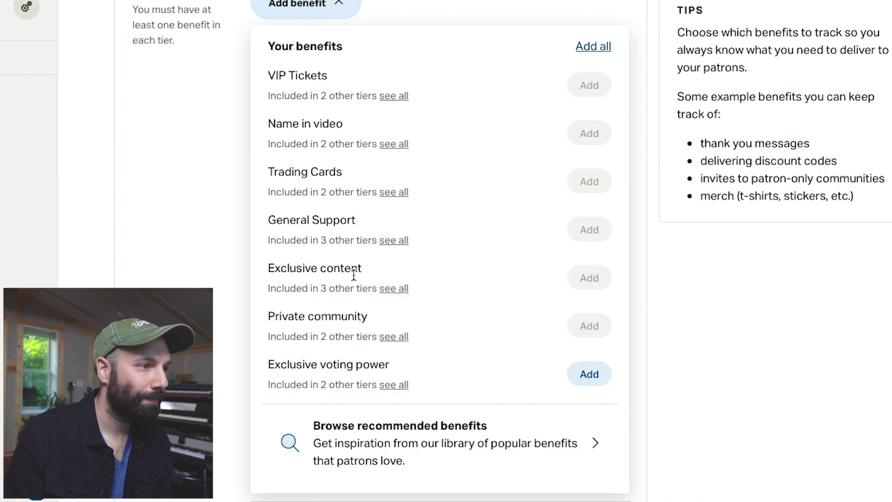
{"action": "left_click", "coordinate": [588, 374]}
Enable benefit value adjustment for sales tax on the Ultimate SP Experience tier and set General Support to 50%
{"action": "scroll", "coordinate": [227, 301], "scroll_direction": "down", "scroll_amount": 1}
{"action": "scroll", "coordinate": [226, 301], "scroll_direction": "down", "scroll_amount": 14}
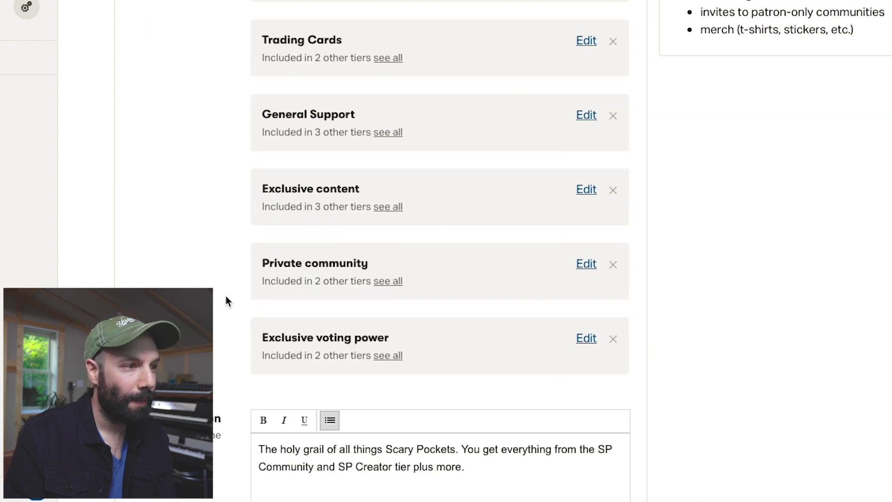
{"action": "scroll", "coordinate": [225, 302], "scroll_direction": "down", "scroll_amount": 9}
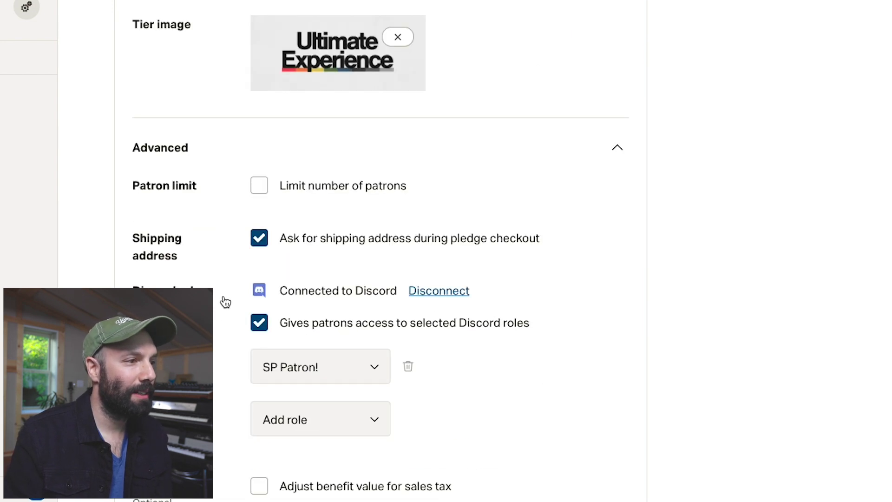
{"action": "mouse_move", "coordinate": [258, 208]}
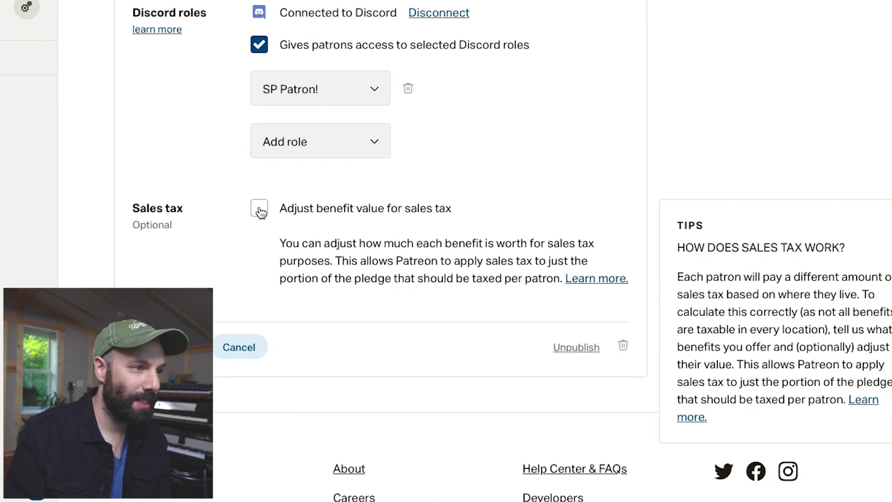
{"action": "left_click", "coordinate": [258, 208]}
{"action": "scroll", "coordinate": [208, 277], "scroll_direction": "down", "scroll_amount": 7}
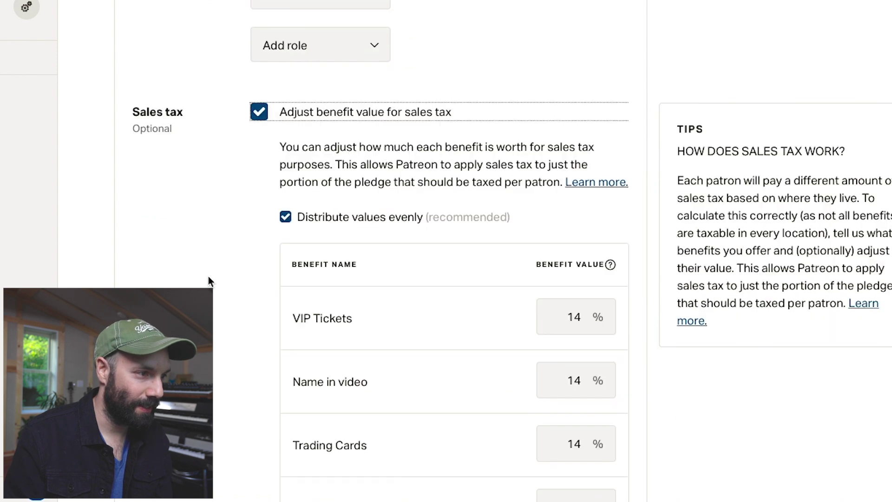
{"action": "scroll", "coordinate": [212, 359], "scroll_direction": "down", "scroll_amount": 1}
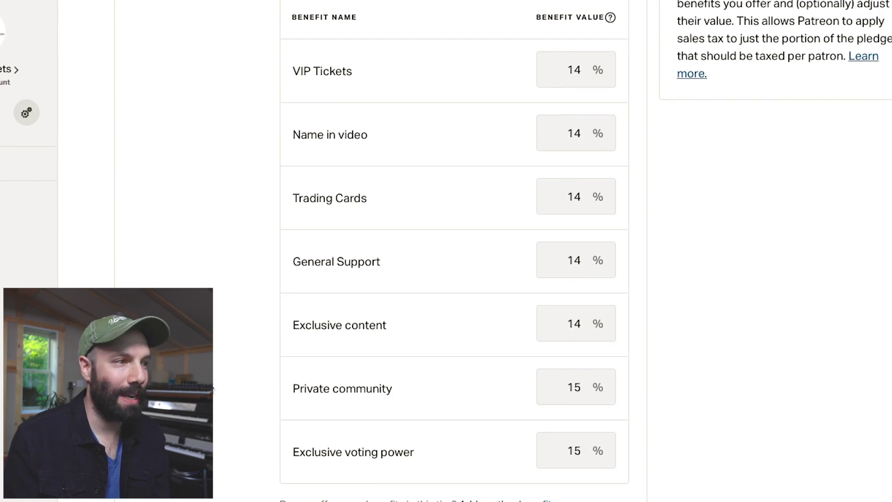
{"action": "left_click", "coordinate": [570, 196]}
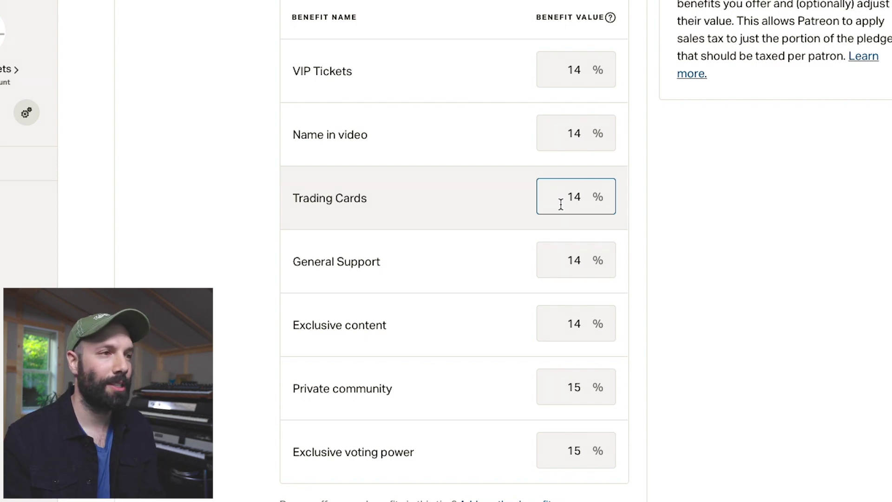
{"action": "double_click", "coordinate": [560, 195]}
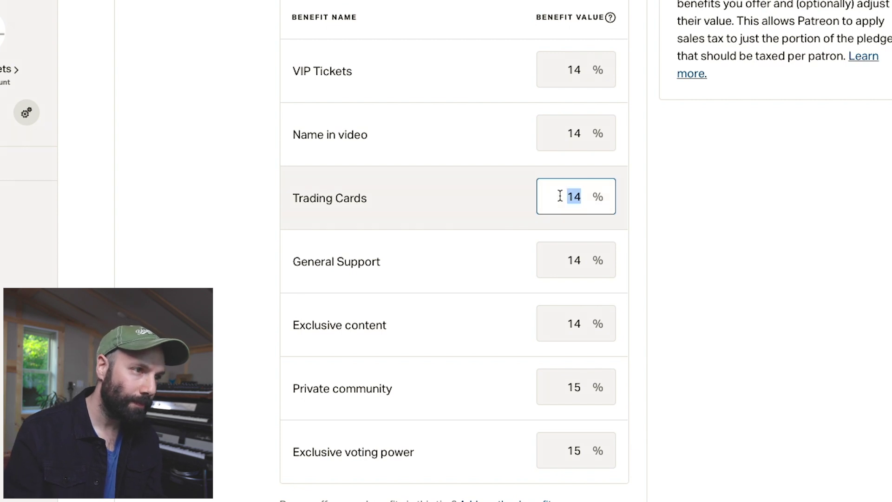
{"action": "double_click", "coordinate": [578, 259]}
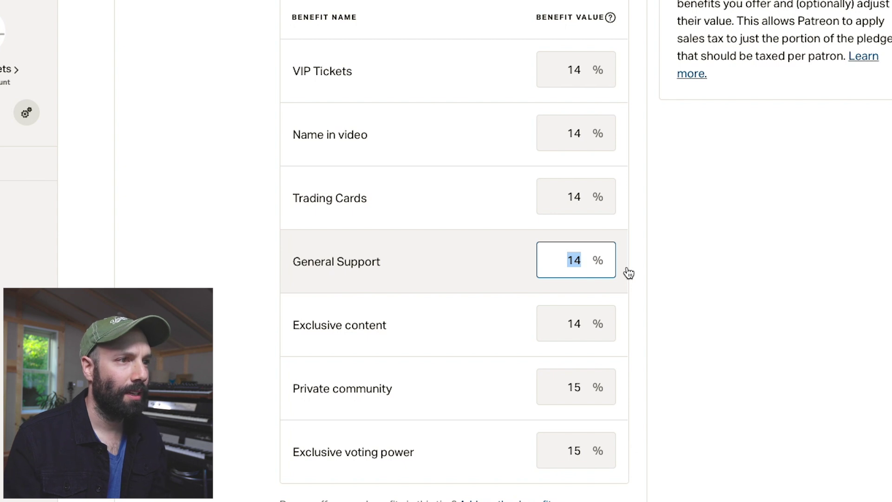
{"action": "type", "text": "50"}
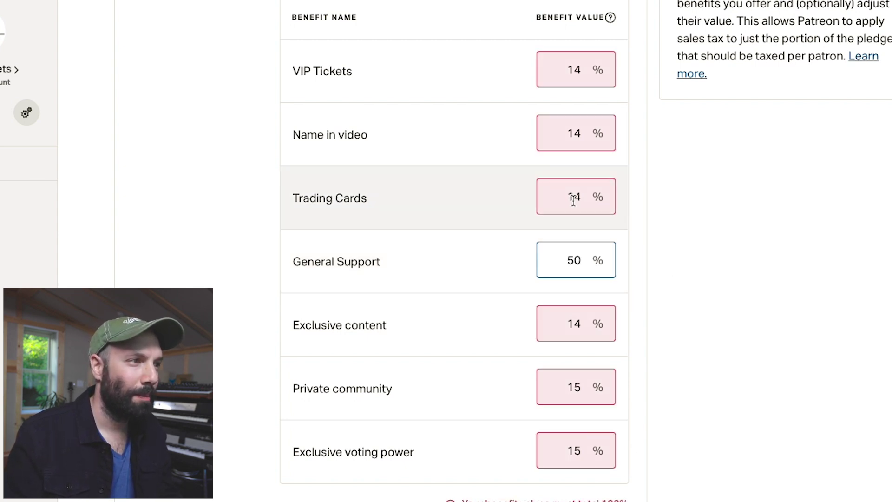
Set the Ultimate SP Experience benefit values to 25% for Trading Cards, 5% for VIP Tickets and 5% for Name in video
{"action": "double_click", "coordinate": [574, 198]}
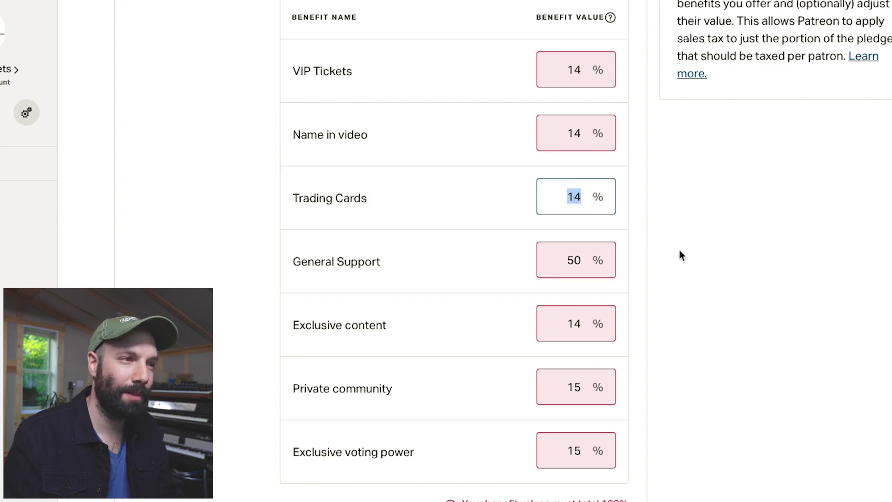
{"action": "type", "text": "25"}
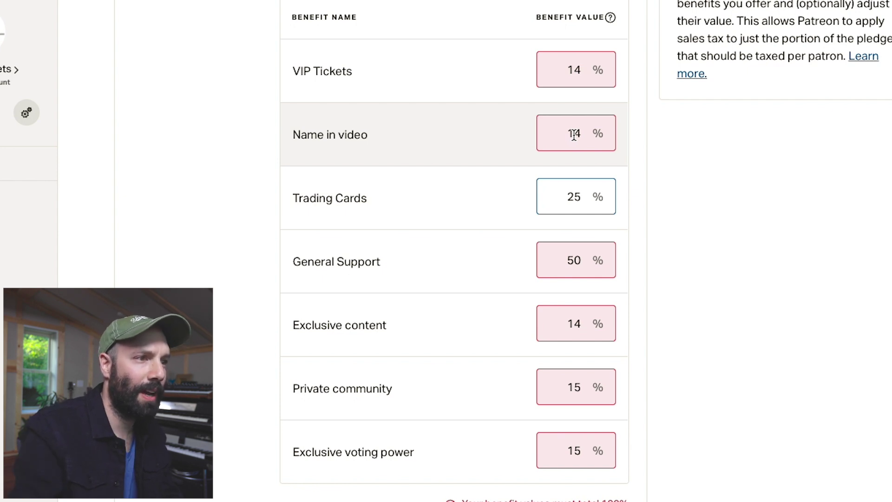
{"action": "double_click", "coordinate": [574, 70]}
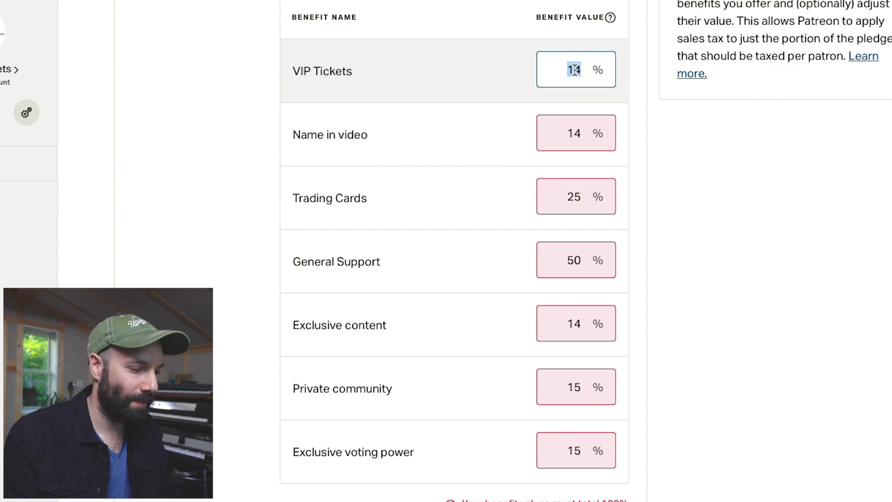
{"action": "type", "text": "5"}
{"action": "double_click", "coordinate": [574, 134]}
{"action": "type", "text": "5"}
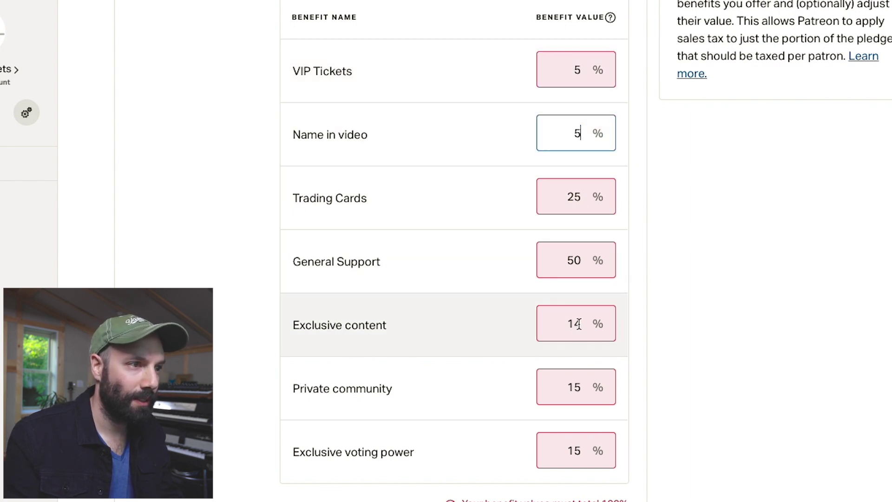
Set the Exclusive content, Private community and Exclusive voting power benefit values to 5% each
{"action": "double_click", "coordinate": [572, 323]}
{"action": "type", "text": "5"}
{"action": "double_click", "coordinate": [570, 387]}
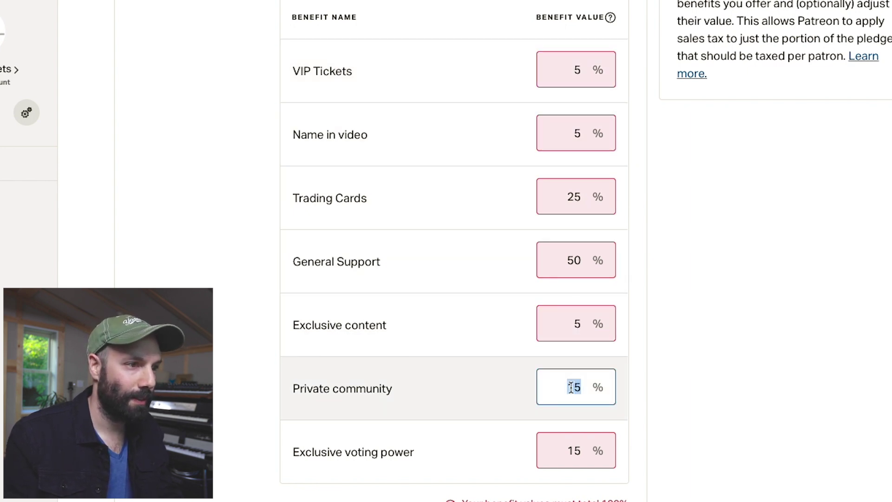
{"action": "type", "text": "5"}
{"action": "double_click", "coordinate": [574, 453]}
{"action": "type", "text": "155"}
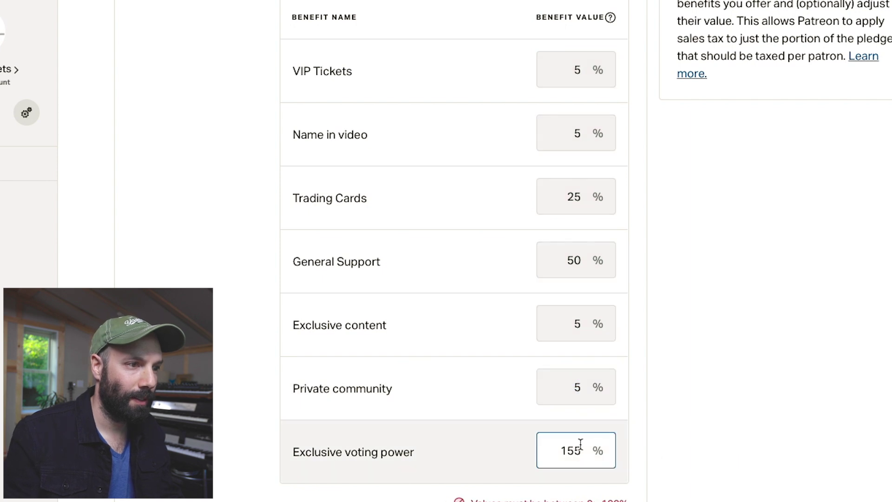
{"action": "type", "text": "5"}
{"action": "left_click", "coordinate": [681, 397]}
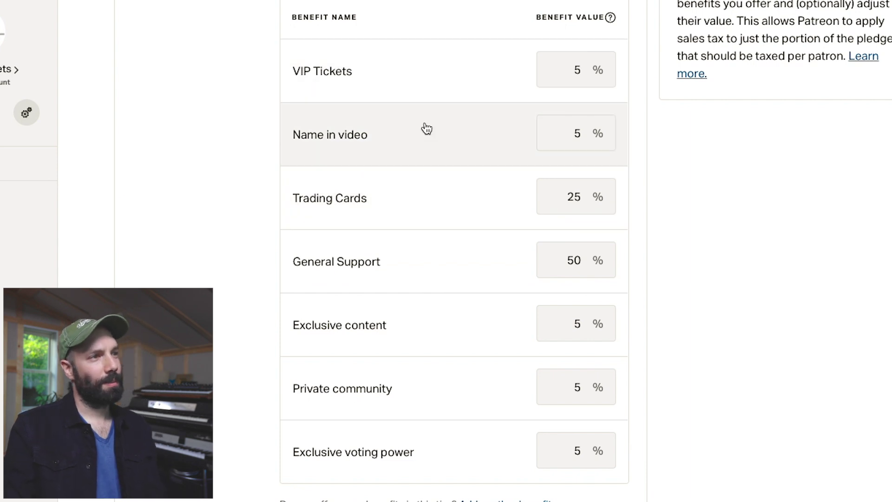
{"action": "scroll", "coordinate": [202, 207], "scroll_direction": "up", "scroll_amount": 1}
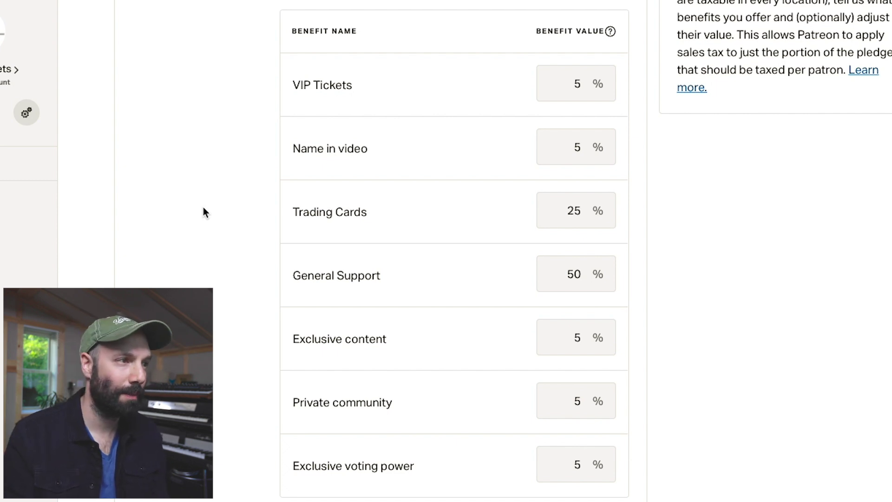
Raise the VIP Tickets benefit value to 10% in the tier's benefit value table
{"action": "left_click", "coordinate": [560, 82]}
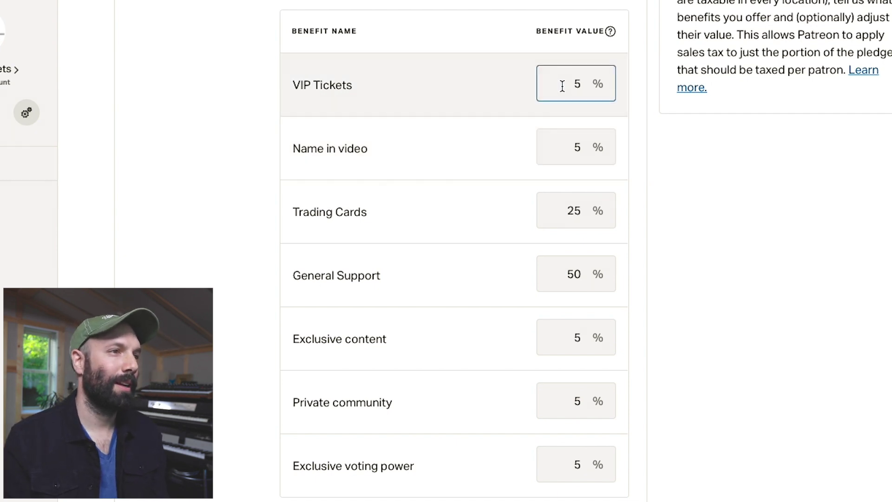
{"action": "double_click", "coordinate": [561, 86]}
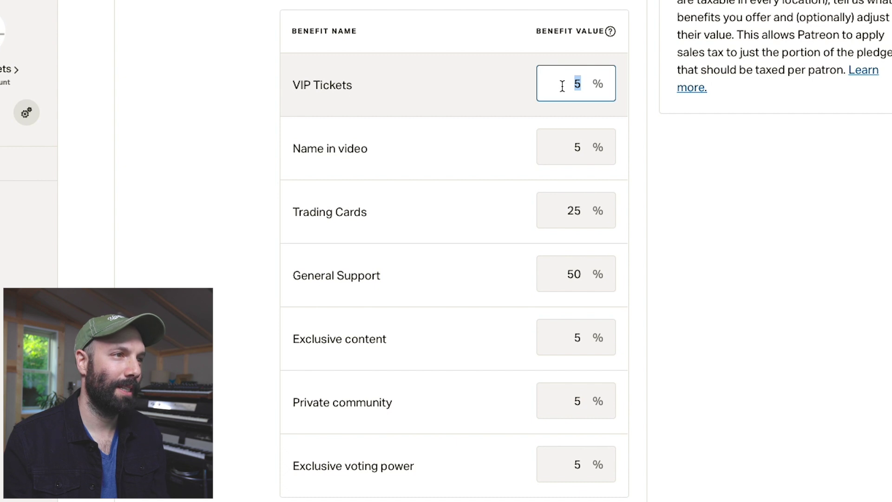
{"action": "type", "text": "10"}
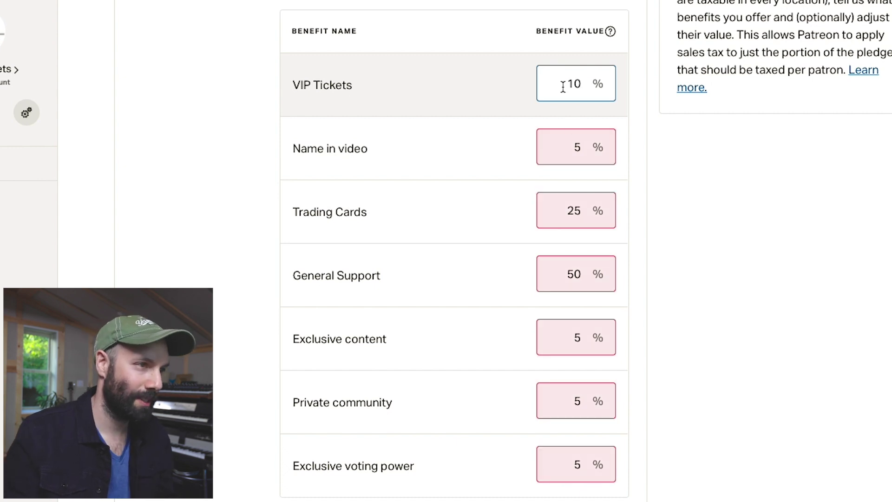
Set Name in video, Private community and Exclusive content to 3% each and Exclusive voting power to 2%
{"action": "double_click", "coordinate": [569, 144]}
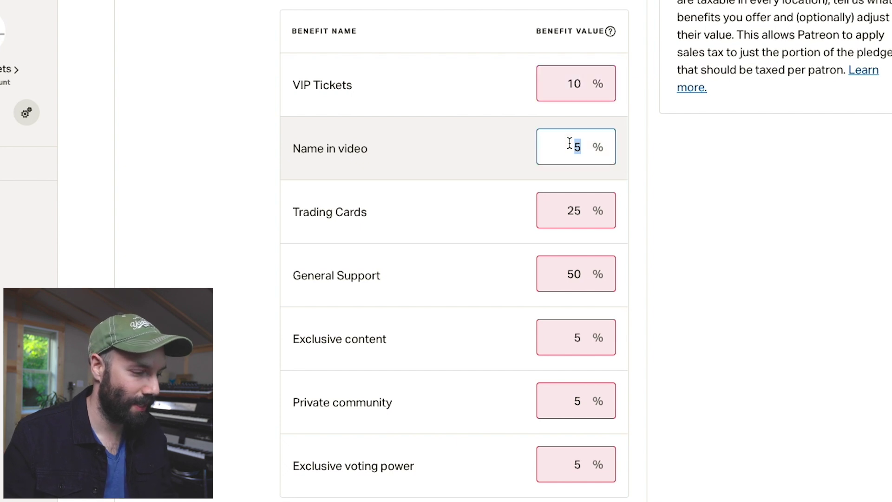
{"action": "type", "text": "3"}
{"action": "double_click", "coordinate": [566, 400]}
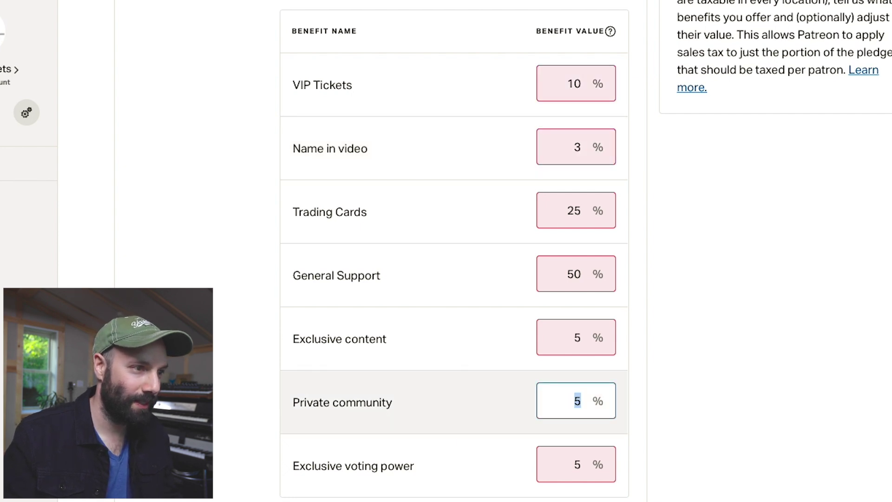
{"action": "type", "text": "3"}
{"action": "double_click", "coordinate": [542, 464]}
{"action": "type", "text": "2"}
{"action": "left_click", "coordinate": [687, 456]}
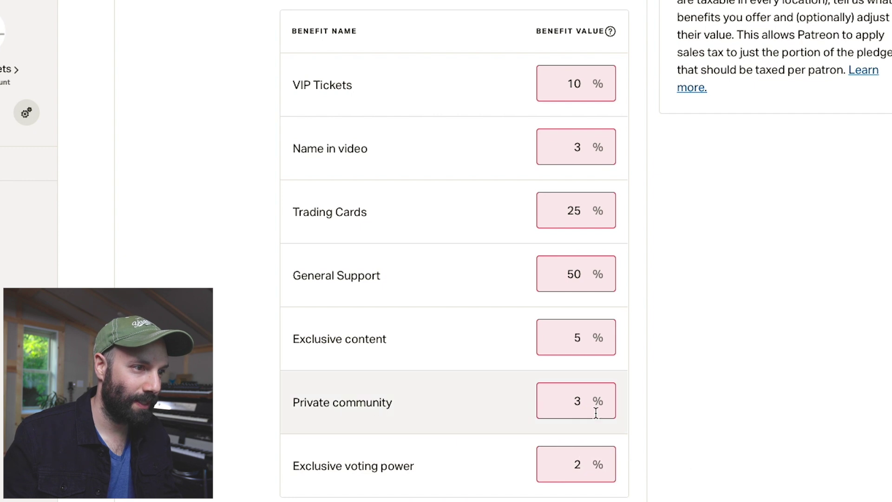
{"action": "double_click", "coordinate": [566, 334]}
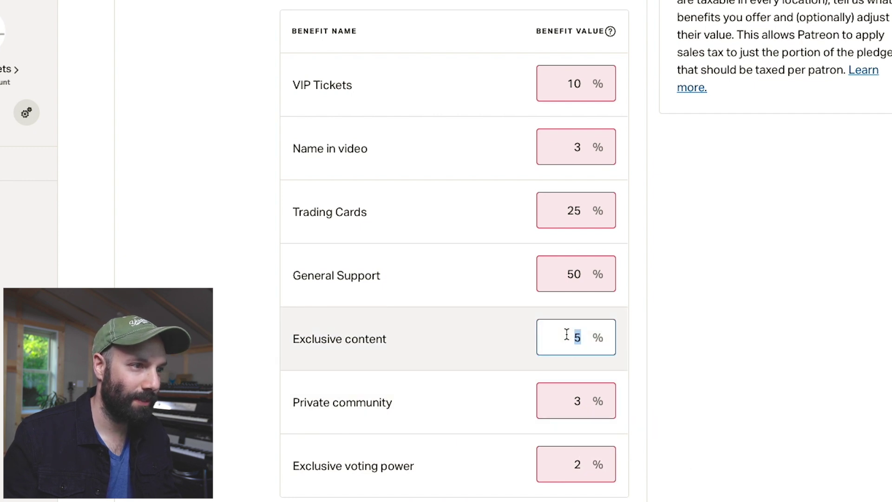
{"action": "type", "text": "3"}
{"action": "left_click", "coordinate": [712, 349]}
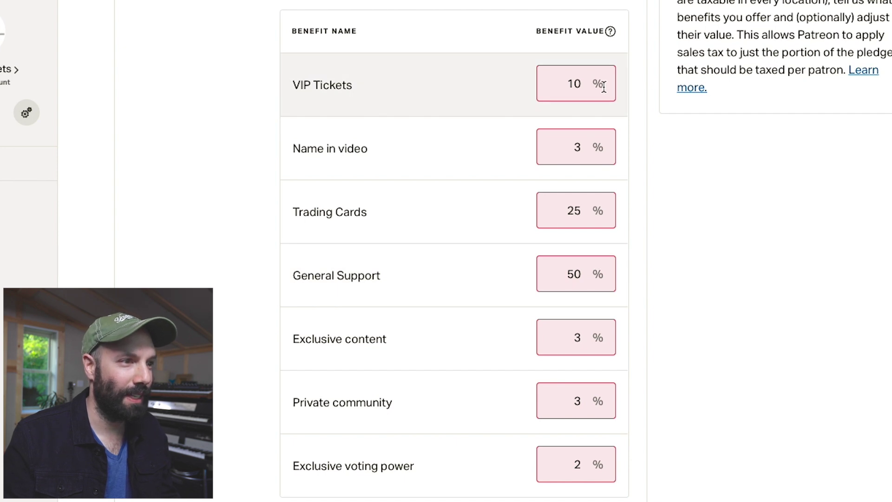
Set the Name in video benefit value to 5%, and Exclusive content and Private community to 4% each
{"action": "double_click", "coordinate": [577, 147]}
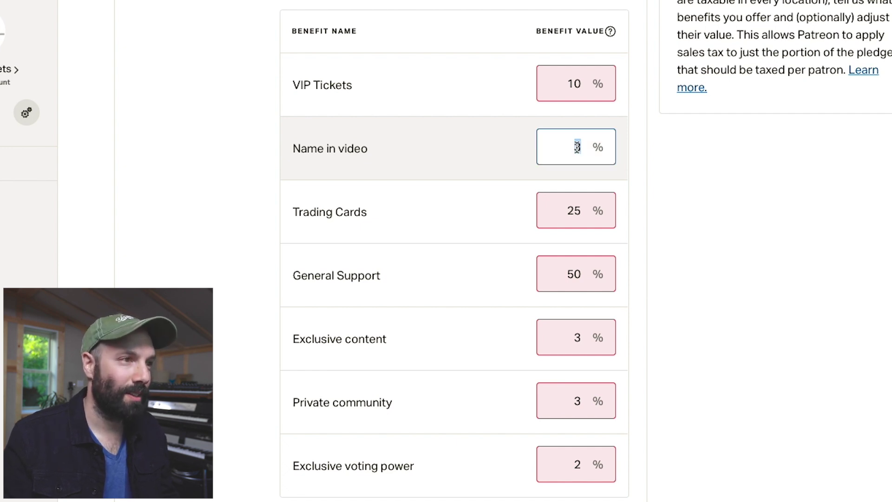
{"action": "type", "text": "5"}
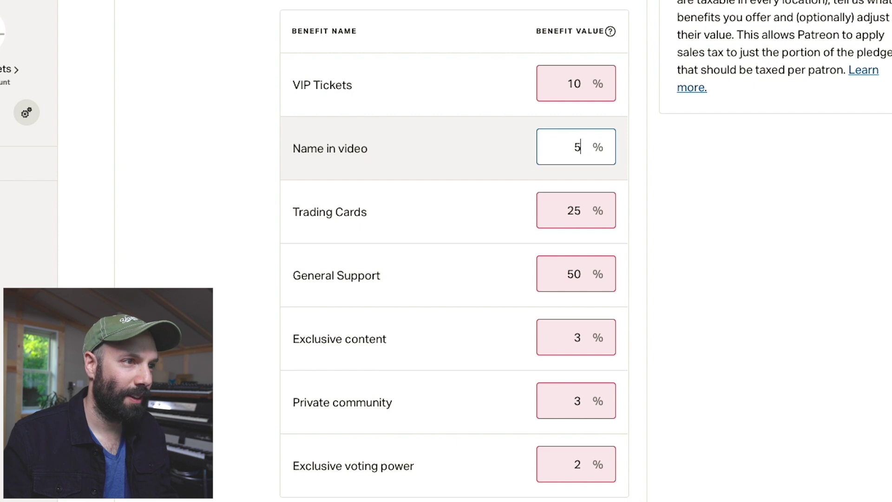
{"action": "double_click", "coordinate": [573, 342]}
{"action": "type", "text": "4"}
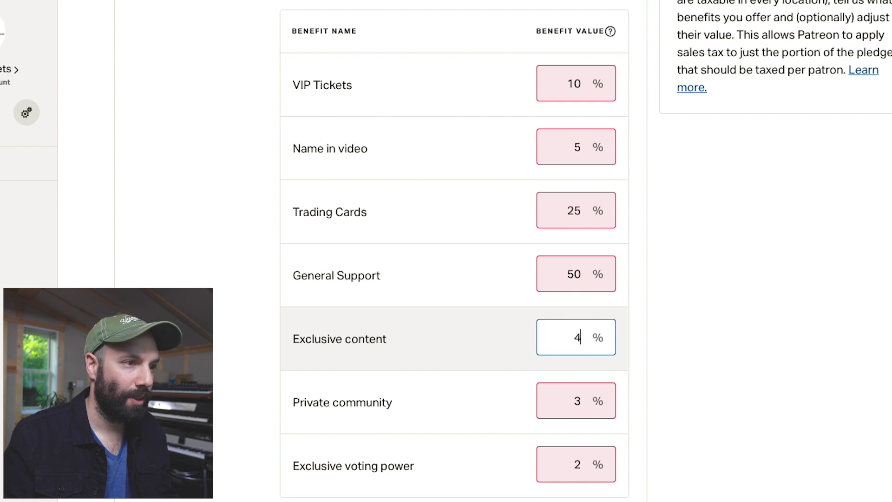
{"action": "double_click", "coordinate": [571, 396]}
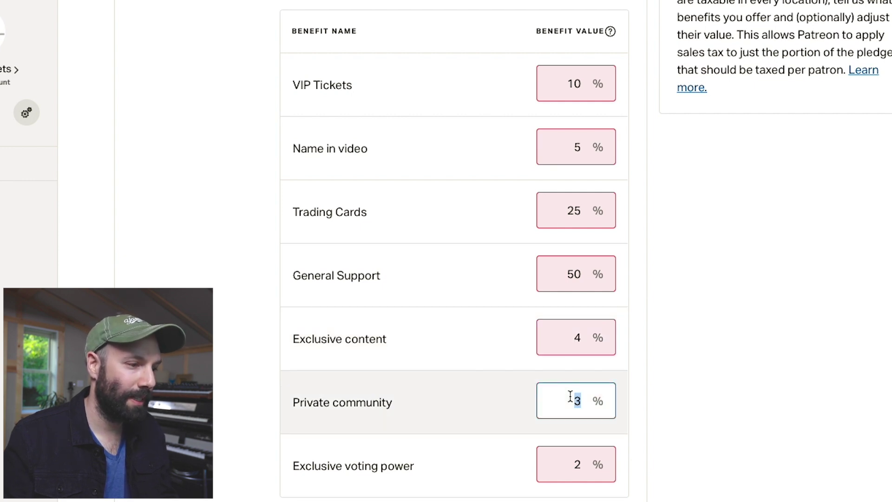
{"action": "type", "text": "4"}
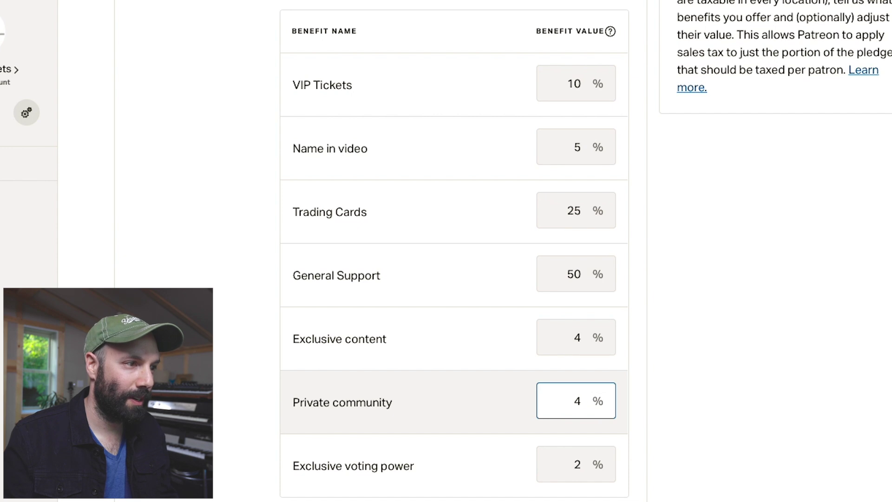
{"action": "left_click", "coordinate": [643, 424]}
{"action": "left_click", "coordinate": [565, 464]}
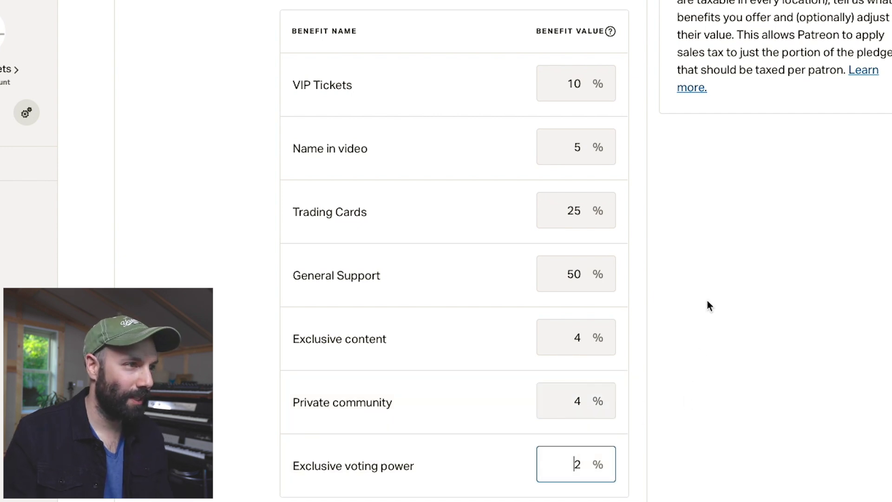
Set the Name in video benefit value to 4% and Exclusive voting power to 3%
{"action": "double_click", "coordinate": [566, 148]}
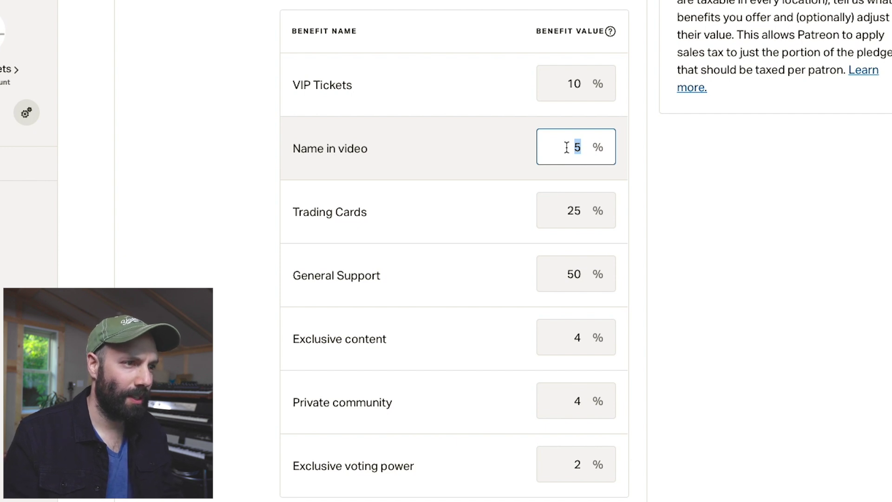
{"action": "type", "text": "4"}
{"action": "double_click", "coordinate": [572, 463]}
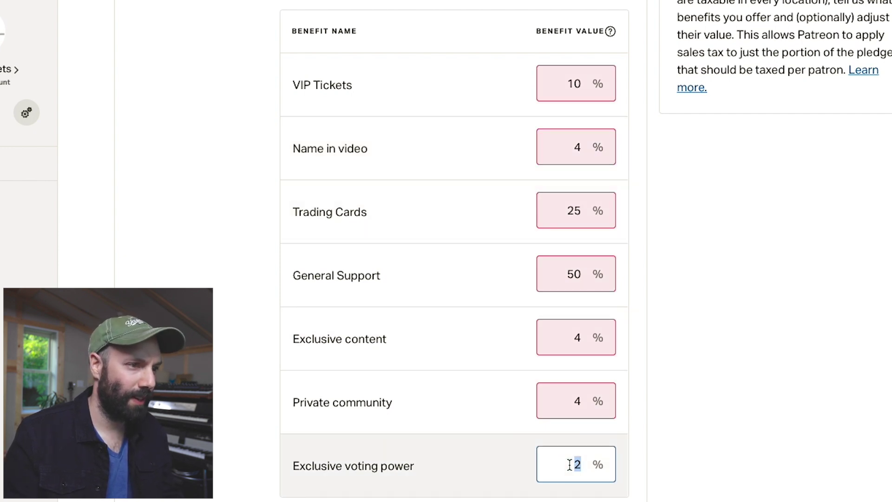
{"action": "type", "text": "3"}
{"action": "left_click", "coordinate": [729, 455]}
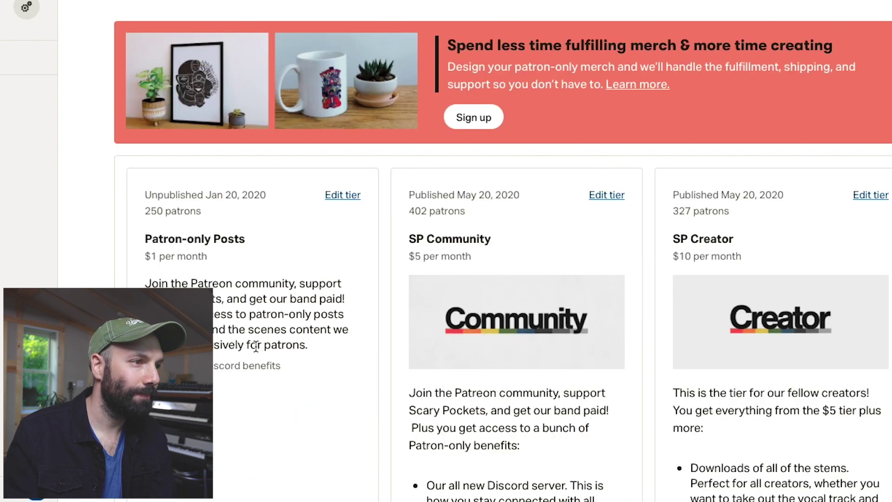
Open the $50 per month tier "Your name in the video credits!" for editing
{"action": "scroll", "coordinate": [255, 346], "scroll_direction": "down", "scroll_amount": 5}
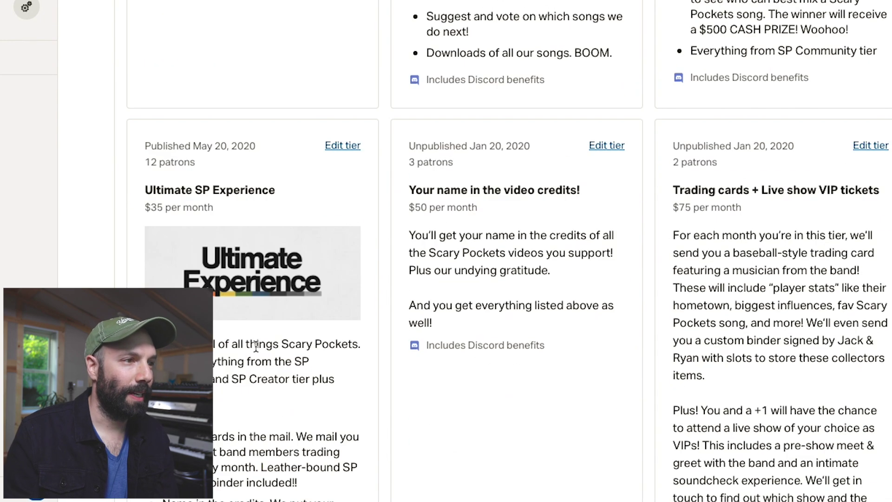
{"action": "scroll", "coordinate": [255, 346], "scroll_direction": "down", "scroll_amount": 4}
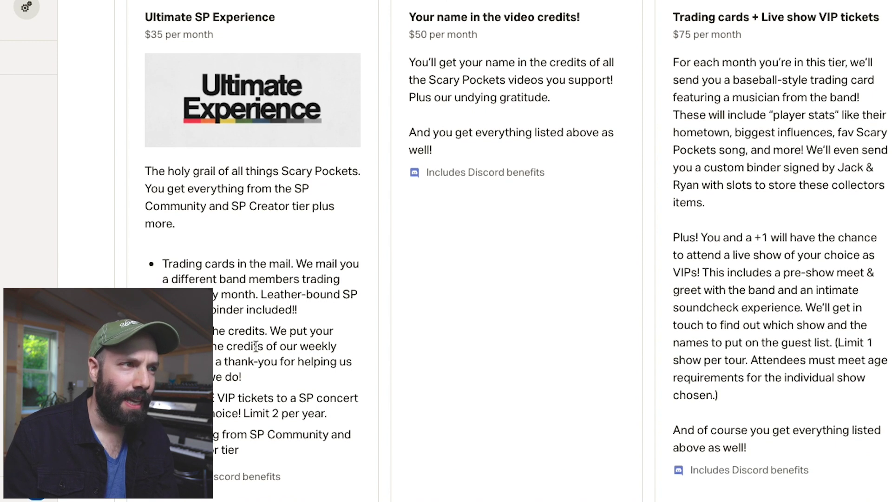
{"action": "scroll", "coordinate": [256, 346], "scroll_direction": "down", "scroll_amount": 2}
{"action": "scroll", "coordinate": [256, 346], "scroll_direction": "up", "scroll_amount": 3}
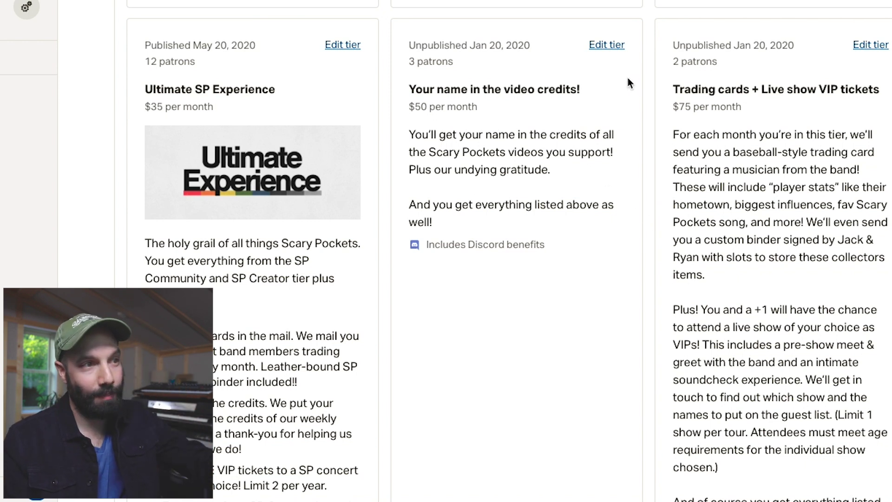
{"action": "left_click", "coordinate": [604, 47]}
Review the video credits tier's assigned benefits, description and remaining settings
{"action": "scroll", "coordinate": [188, 272], "scroll_direction": "down", "scroll_amount": 8}
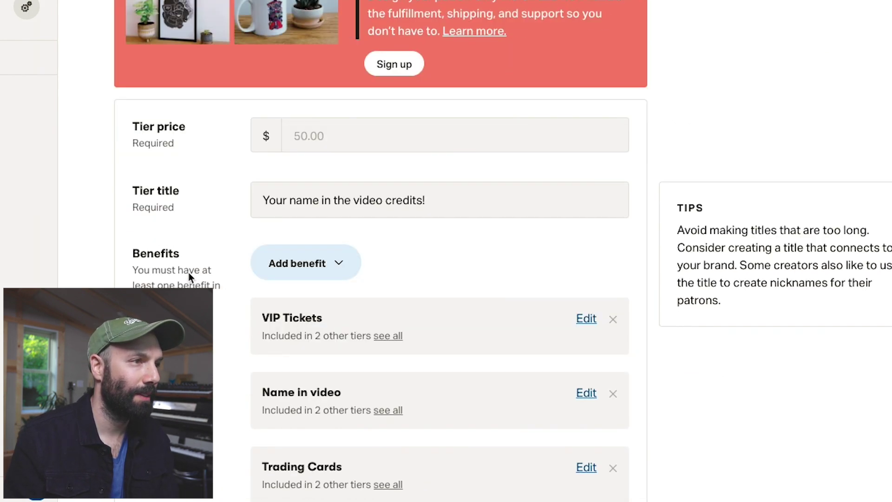
{"action": "mouse_move", "coordinate": [189, 272]}
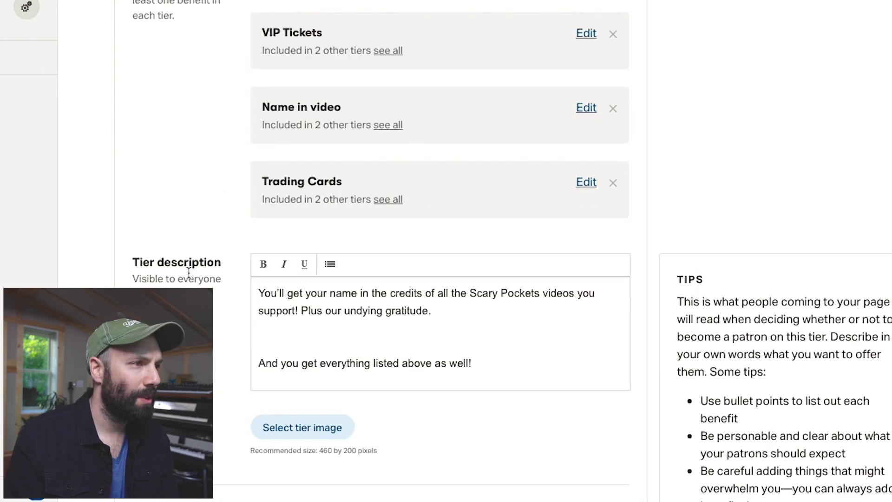
{"action": "scroll", "coordinate": [189, 272], "scroll_direction": "down", "scroll_amount": 1}
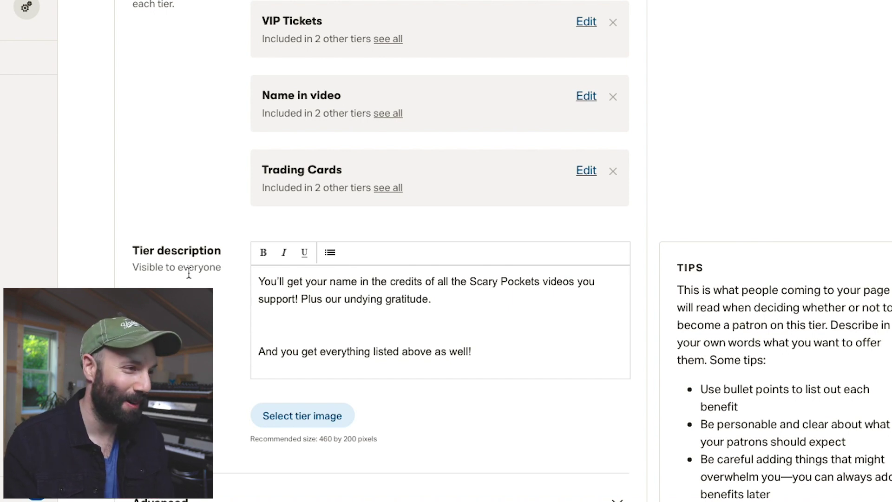
{"action": "scroll", "coordinate": [232, 302], "scroll_direction": "down", "scroll_amount": 2}
{"action": "scroll", "coordinate": [233, 302], "scroll_direction": "up", "scroll_amount": 3}
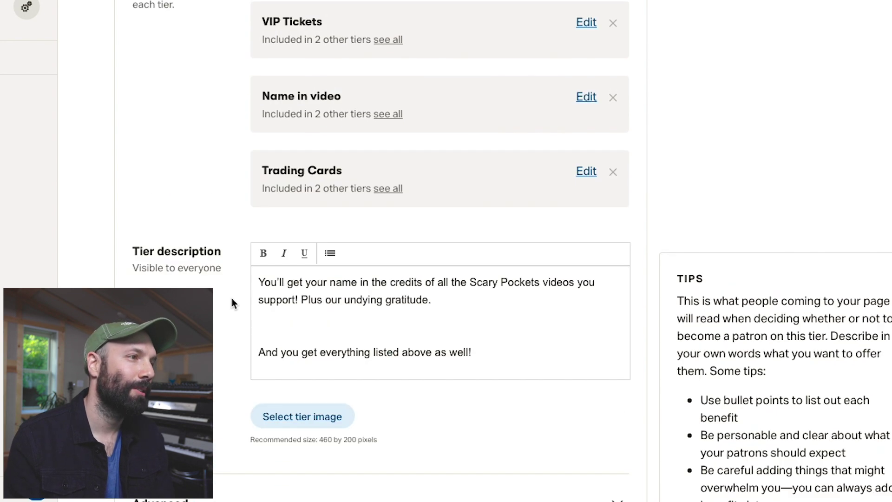
{"action": "scroll", "coordinate": [234, 303], "scroll_direction": "up", "scroll_amount": 1}
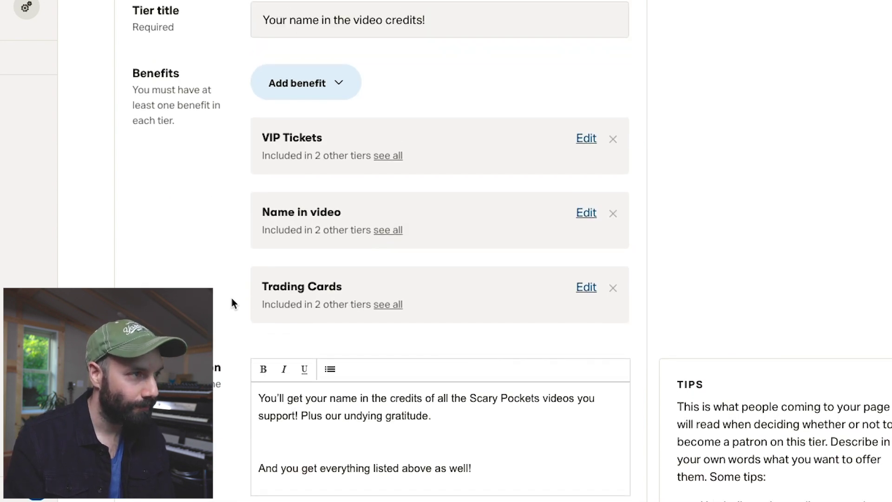
{"action": "scroll", "coordinate": [233, 303], "scroll_direction": "down", "scroll_amount": 6}
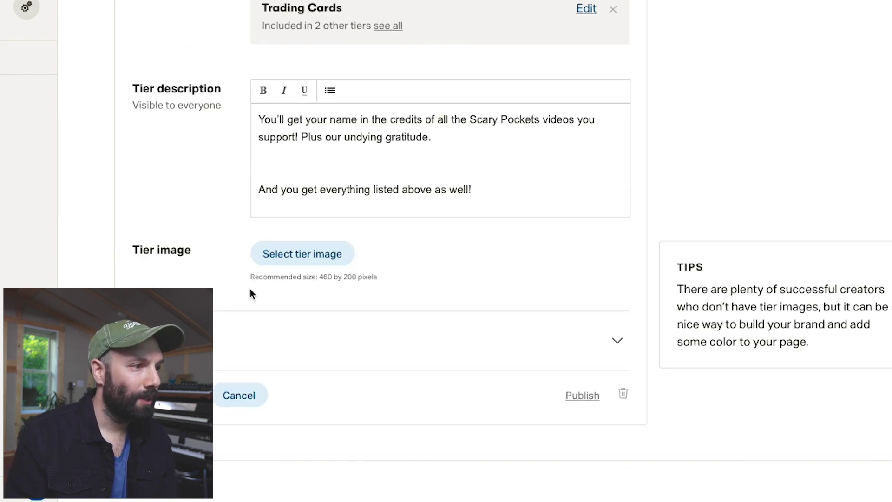
{"action": "scroll", "coordinate": [216, 303], "scroll_direction": "up", "scroll_amount": 4}
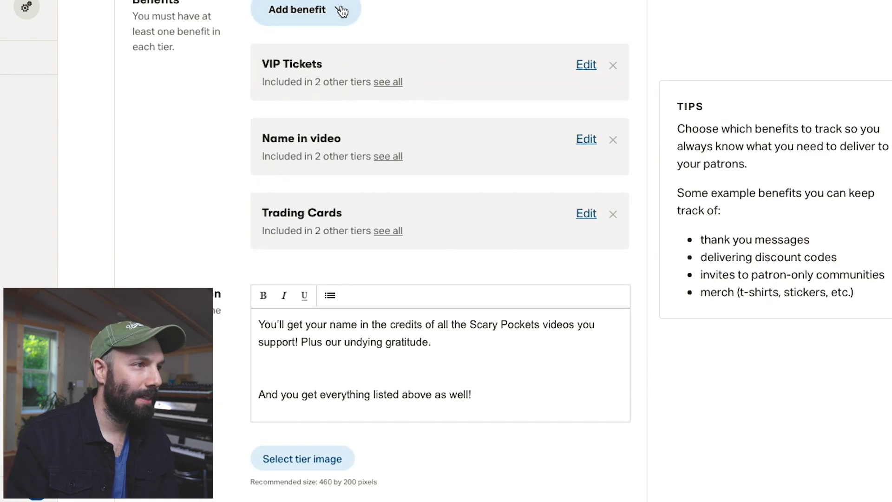
{"action": "scroll", "coordinate": [165, 239], "scroll_direction": "down", "scroll_amount": 4}
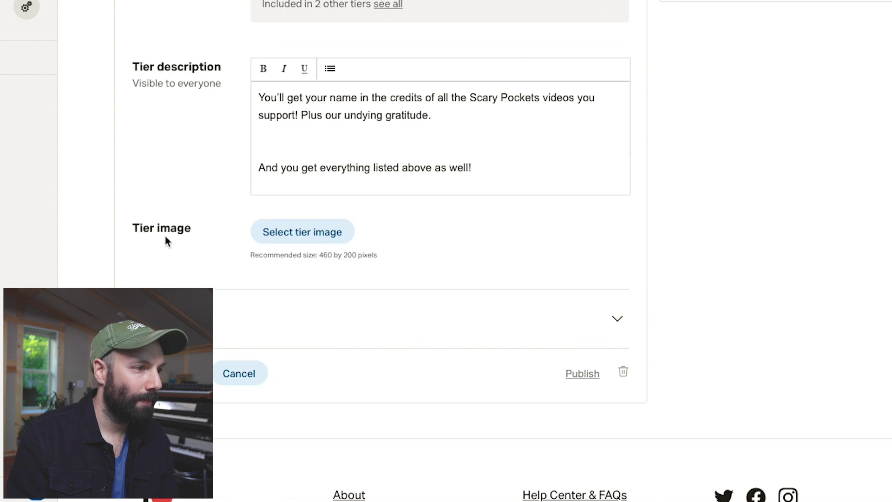
Add the existing Exclusive content benefit to the "Your name in the video credits!" tier
{"action": "scroll", "coordinate": [285, 172], "scroll_direction": "up", "scroll_amount": 7}
{"action": "scroll", "coordinate": [284, 171], "scroll_direction": "up", "scroll_amount": 2}
{"action": "left_click", "coordinate": [325, 237]}
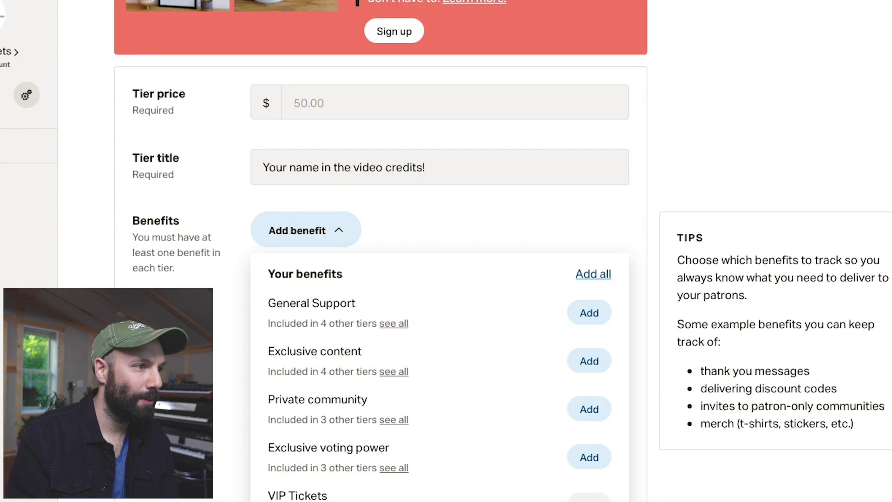
{"action": "scroll", "coordinate": [325, 236], "scroll_direction": "down", "scroll_amount": 4}
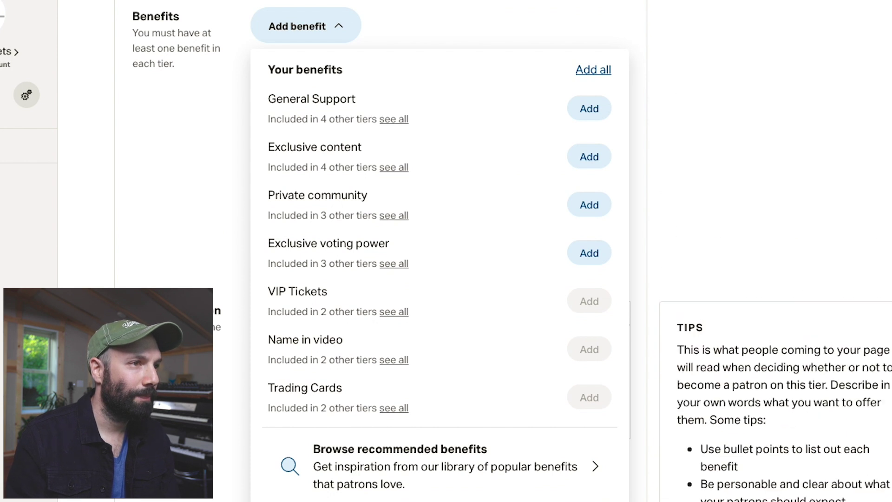
{"action": "left_click", "coordinate": [593, 161]}
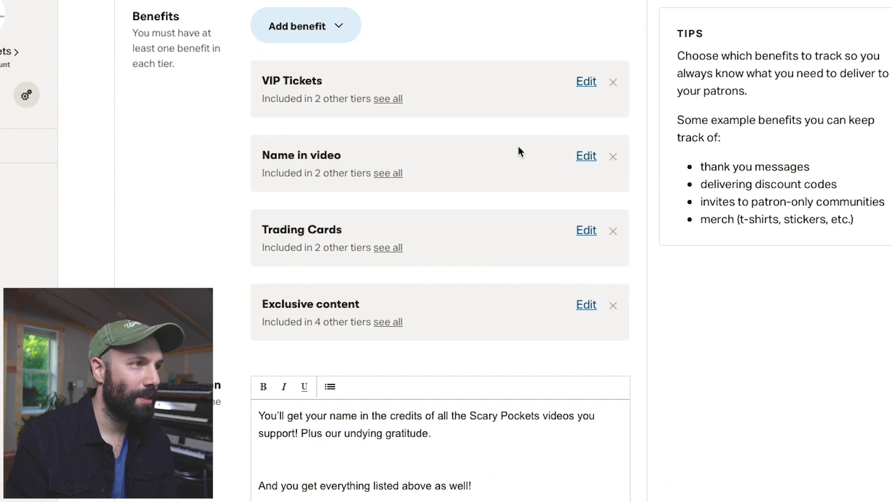
Add the existing General Support and Exclusive voting power benefits to the "Your name in the video credits!" tier
{"action": "left_click", "coordinate": [341, 31]}
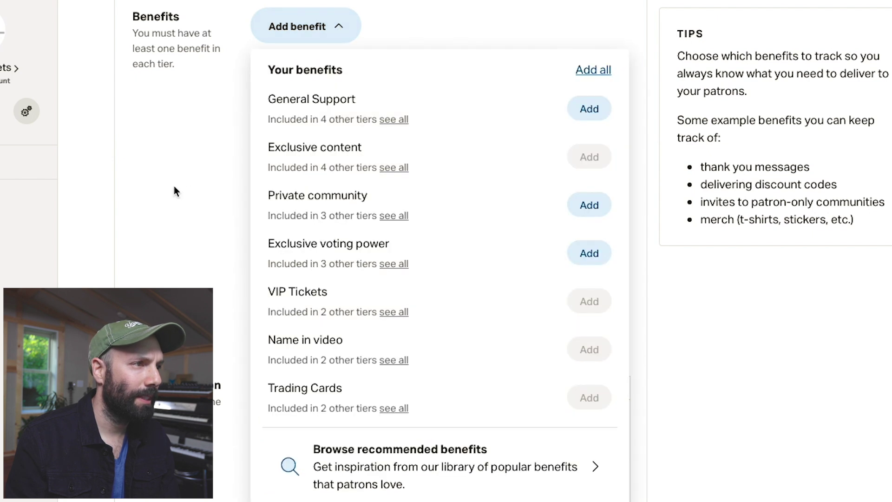
{"action": "left_click", "coordinate": [591, 112]}
{"action": "left_click", "coordinate": [334, 27]}
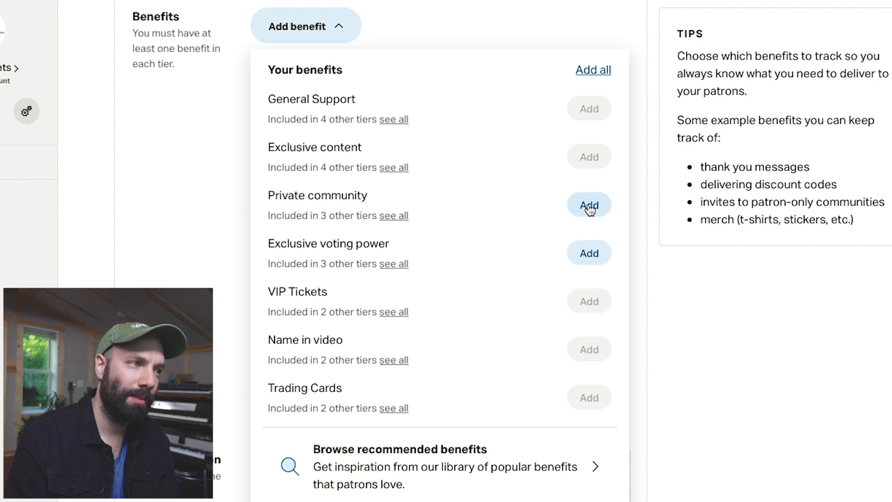
{"action": "left_click", "coordinate": [206, 206]}
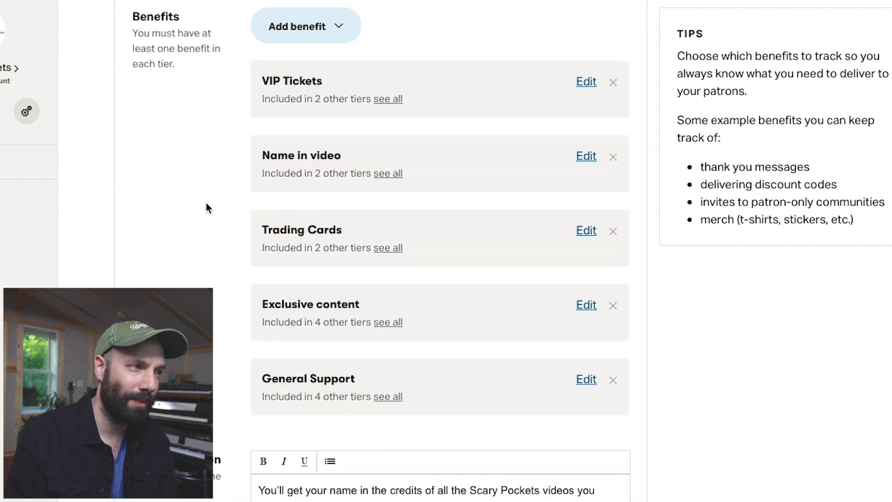
{"action": "left_click", "coordinate": [335, 26]}
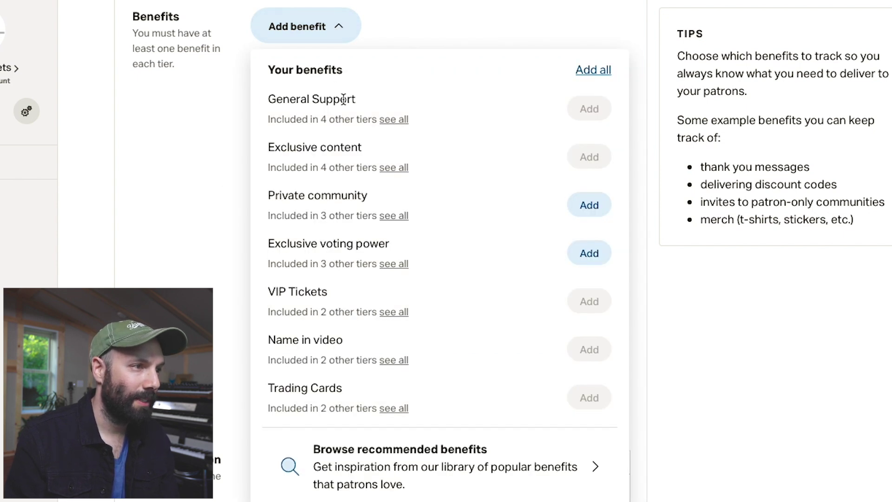
{"action": "left_click", "coordinate": [588, 255]}
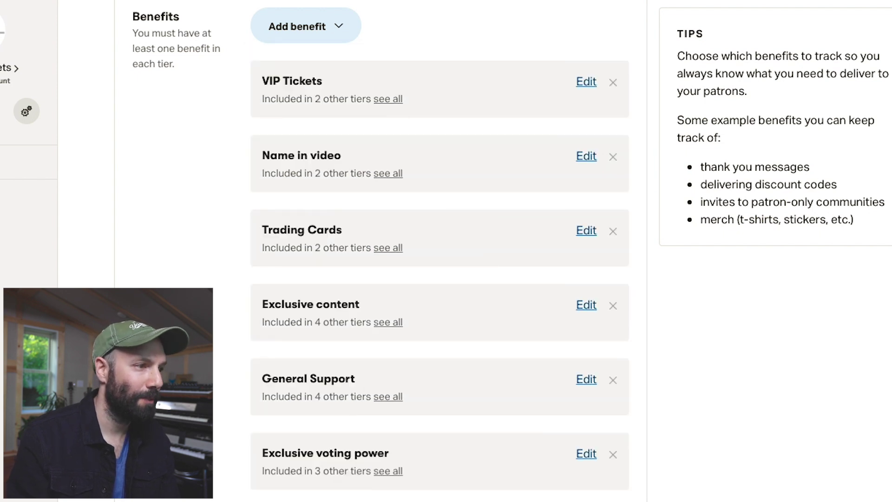
Enable benefit value adjustment for sales tax in the video credits tier's advanced settings
{"action": "scroll", "coordinate": [439, 251], "scroll_direction": "down", "scroll_amount": 10}
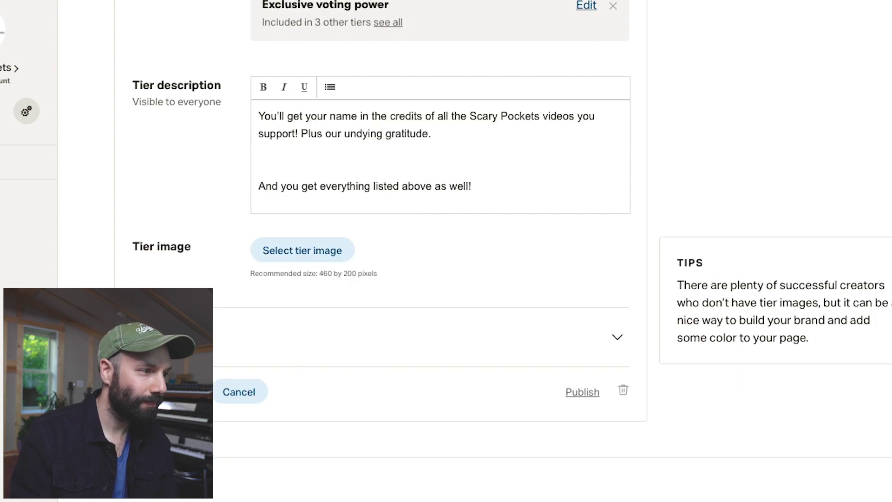
{"action": "left_click", "coordinate": [617, 338]}
{"action": "scroll", "coordinate": [312, 364], "scroll_direction": "down", "scroll_amount": 5}
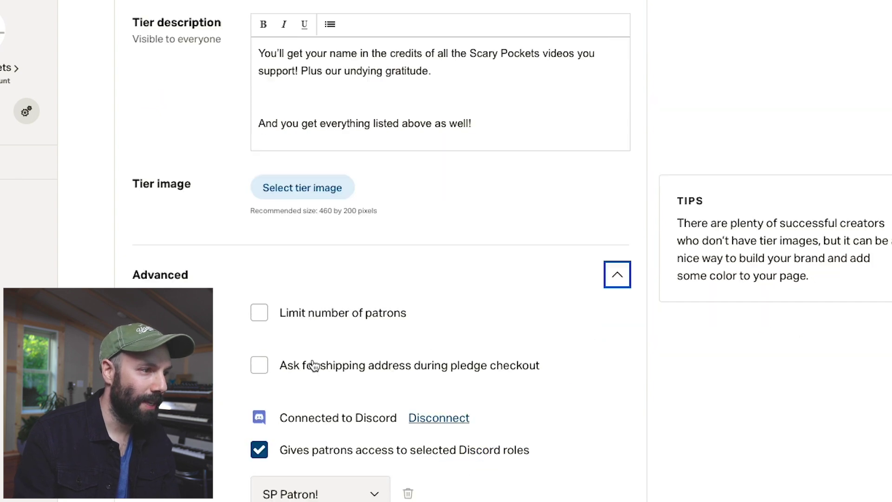
{"action": "scroll", "coordinate": [314, 366], "scroll_direction": "down", "scroll_amount": 2}
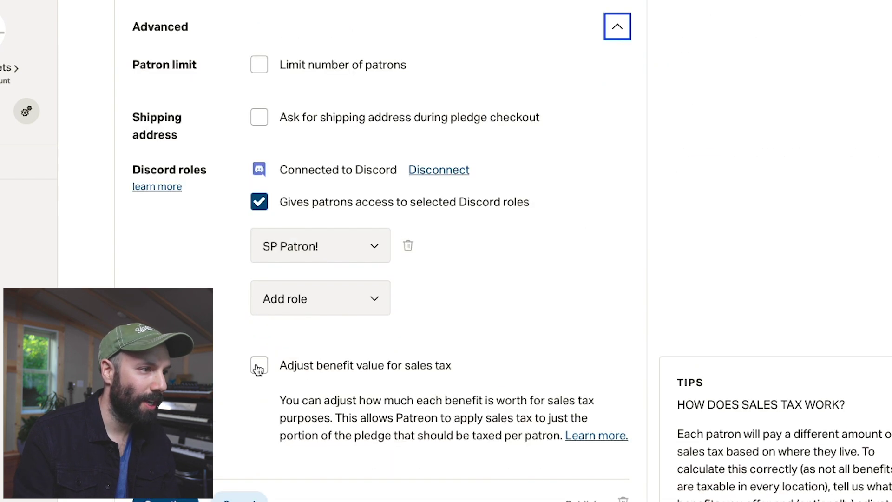
{"action": "left_click", "coordinate": [258, 364]}
{"action": "scroll", "coordinate": [258, 395], "scroll_direction": "down", "scroll_amount": 2}
{"action": "scroll", "coordinate": [259, 415], "scroll_direction": "down", "scroll_amount": 7}
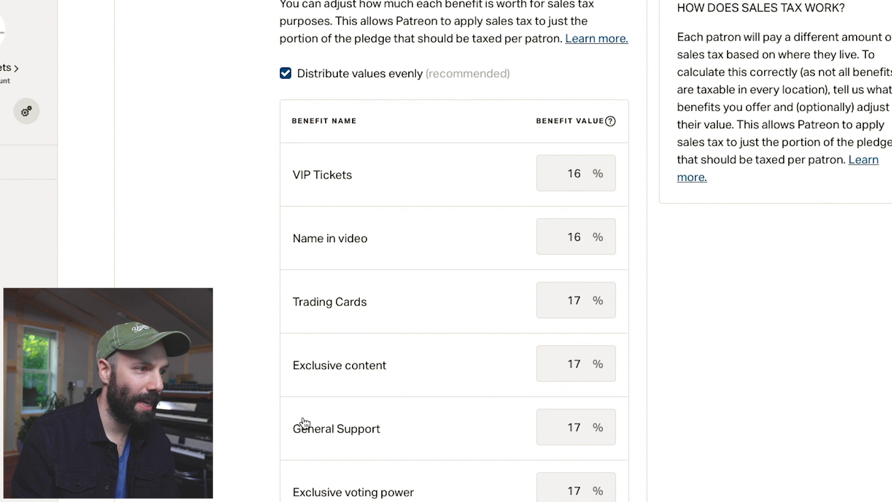
Set the benefit values to 50% for General Support, 25% for Trading Cards and 10% for VIP Tickets
{"action": "double_click", "coordinate": [573, 424]}
{"action": "type", "text": "50"}
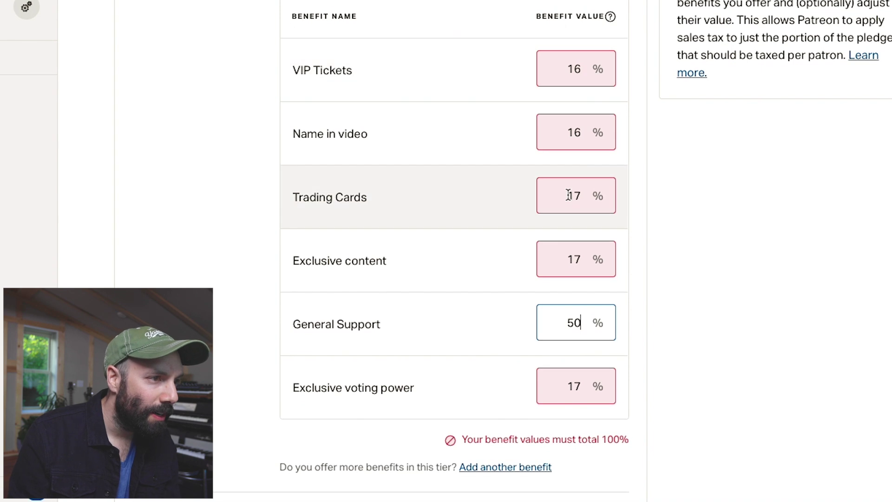
{"action": "double_click", "coordinate": [569, 296]}
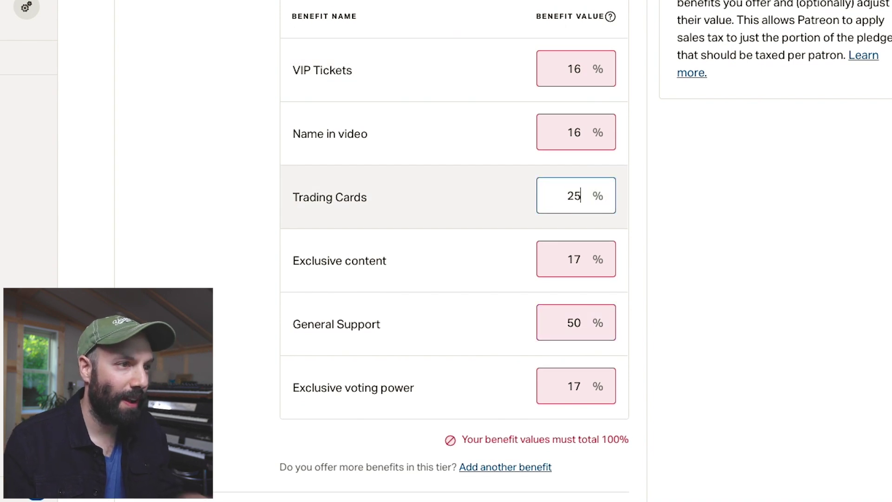
{"action": "type", "text": "25"}
{"action": "double_click", "coordinate": [575, 70]}
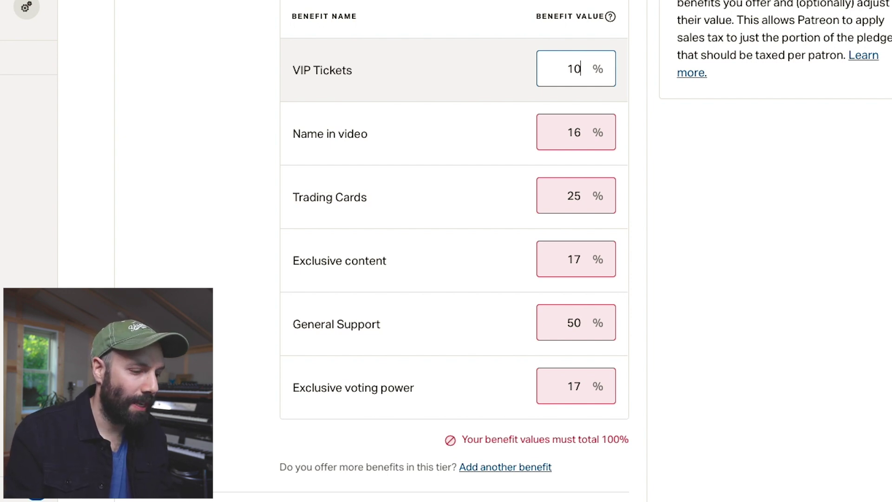
Set Name in video, Exclusive content and Exclusive voting power to 5% each and save the tier
{"action": "double_click", "coordinate": [570, 135]}
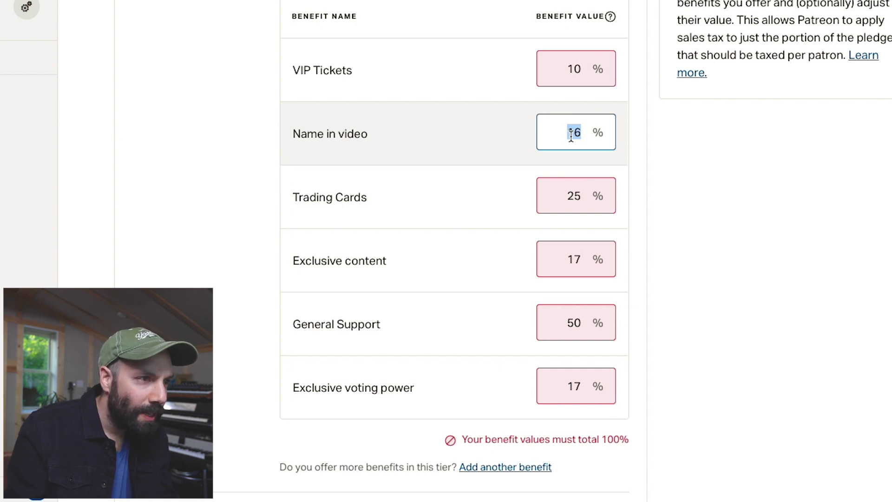
{"action": "type", "text": "5"}
{"action": "double_click", "coordinate": [574, 259]}
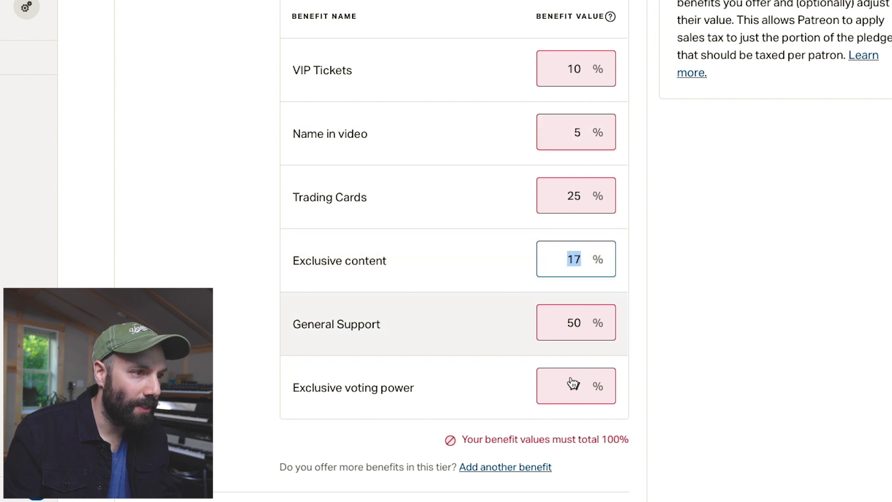
{"action": "type", "text": "5"}
{"action": "double_click", "coordinate": [574, 385]}
{"action": "type", "text": "5"}
{"action": "left_click", "coordinate": [710, 366]}
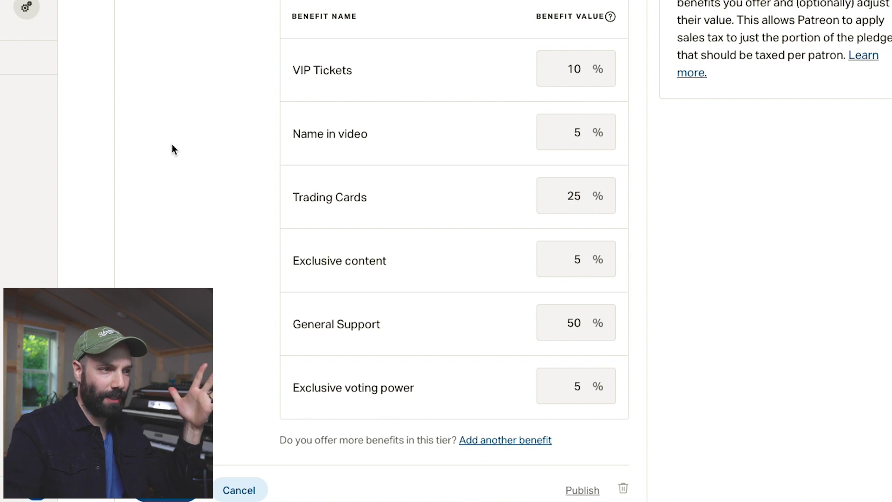
{"action": "scroll", "coordinate": [200, 218], "scroll_direction": "down", "scroll_amount": 2}
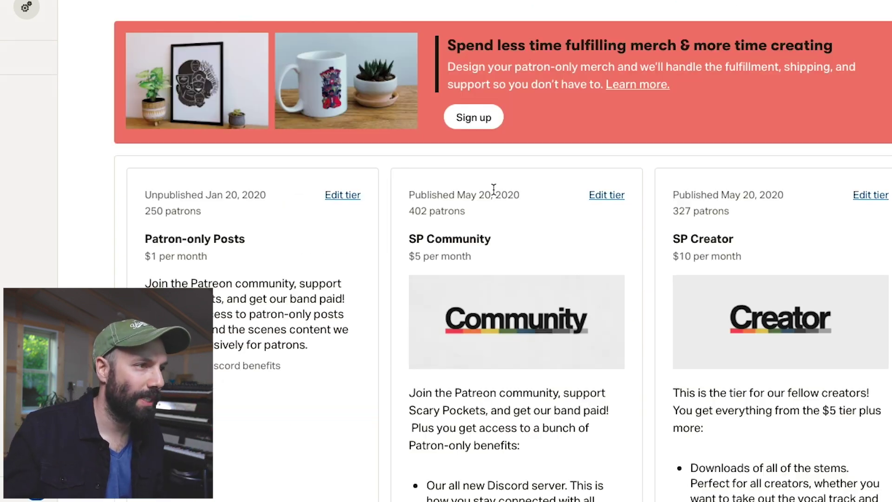
Open the $75 per month tier "Trading cards + Live show VIP tickets" for editing
{"action": "scroll", "coordinate": [534, 216], "scroll_direction": "down", "scroll_amount": 15}
{"action": "scroll", "coordinate": [534, 216], "scroll_direction": "up", "scroll_amount": 2}
{"action": "scroll", "coordinate": [534, 219], "scroll_direction": "up", "scroll_amount": 4}
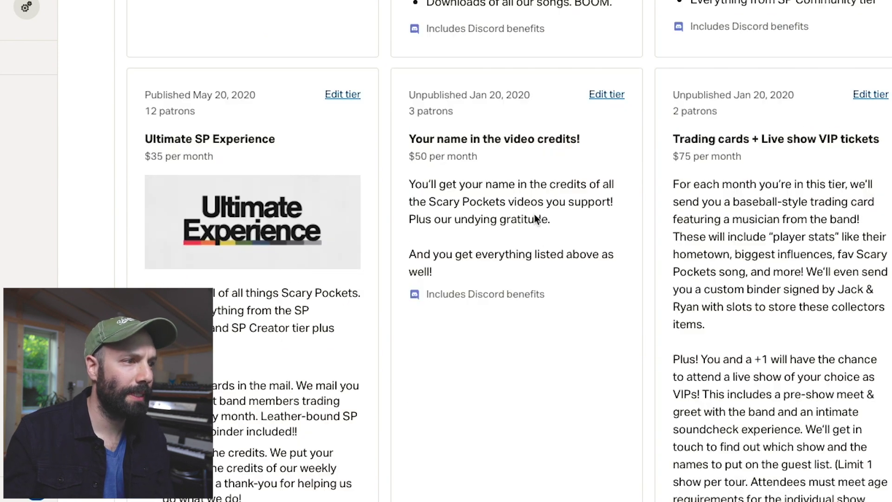
{"action": "left_click", "coordinate": [880, 95]}
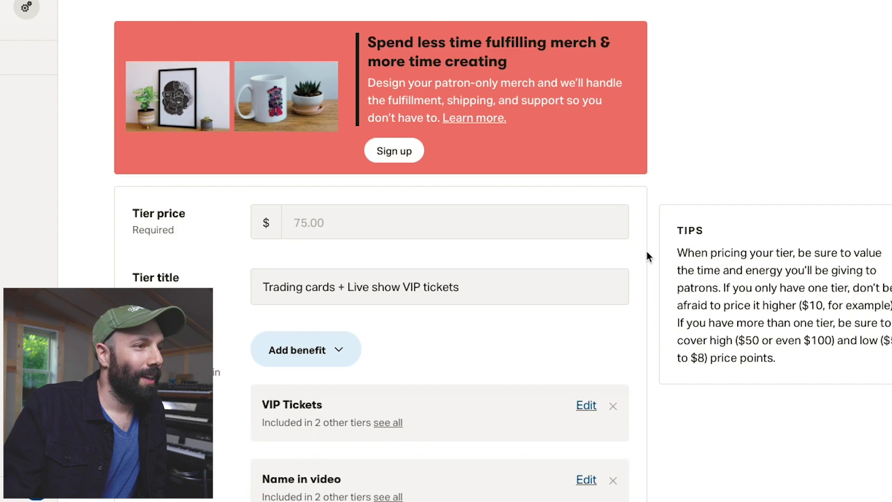
Add the existing General Support, Exclusive content and Exclusive voting power benefits to the $75 tier
{"action": "scroll", "coordinate": [646, 251], "scroll_direction": "down", "scroll_amount": 2}
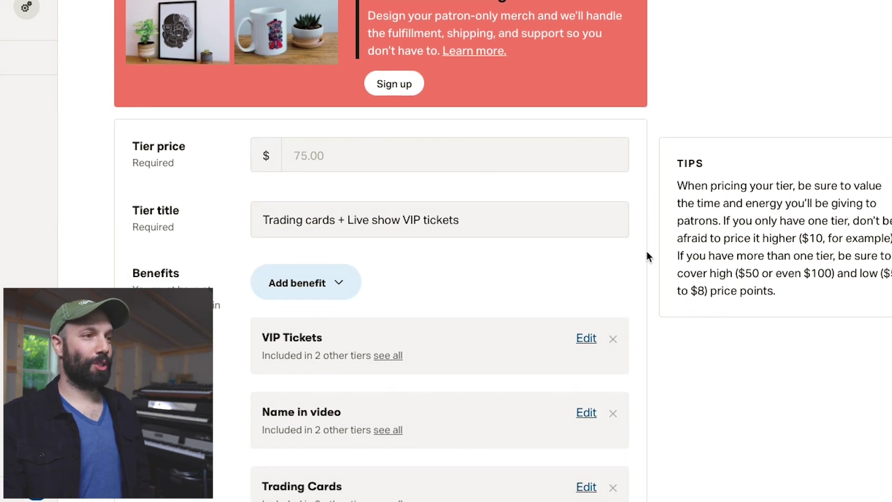
{"action": "scroll", "coordinate": [647, 252], "scroll_direction": "down", "scroll_amount": 4}
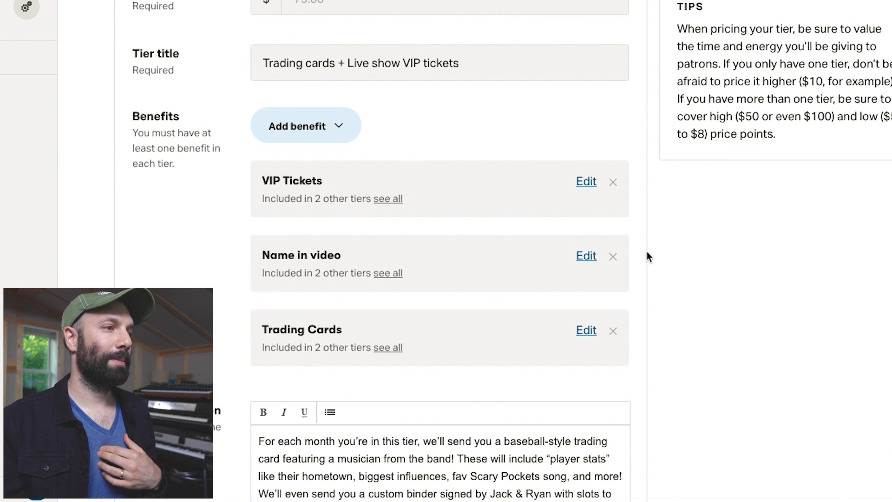
{"action": "scroll", "coordinate": [647, 255], "scroll_direction": "down", "scroll_amount": 1}
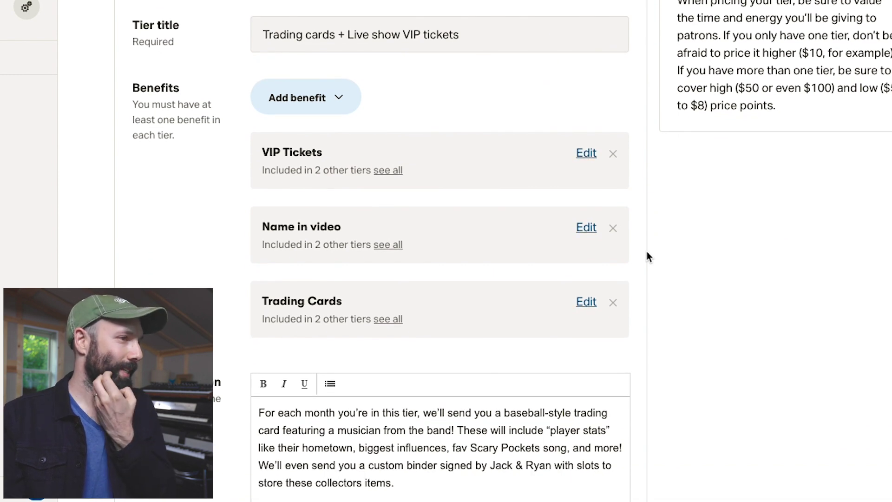
{"action": "scroll", "coordinate": [646, 252], "scroll_direction": "down", "scroll_amount": 9}
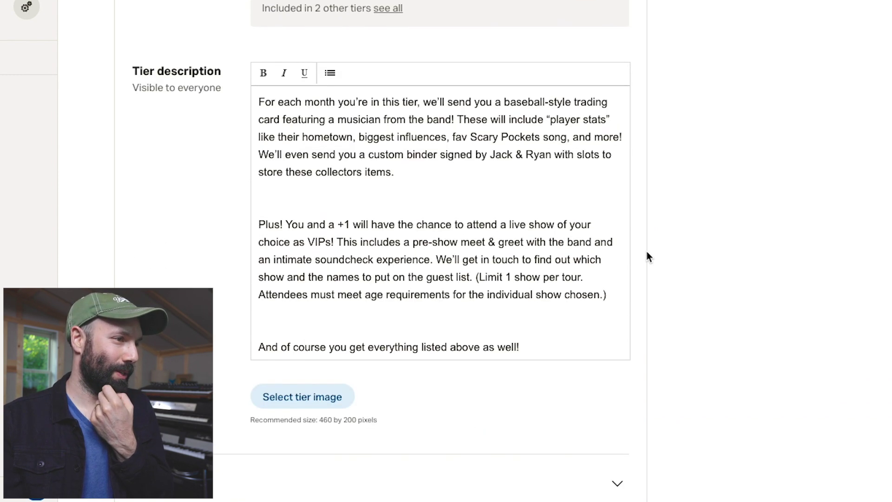
{"action": "scroll", "coordinate": [645, 249], "scroll_direction": "up", "scroll_amount": 11}
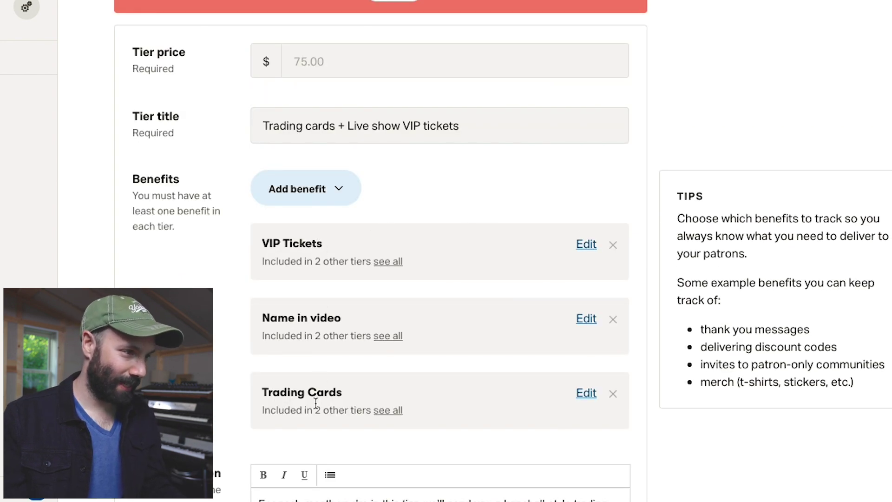
{"action": "left_click", "coordinate": [330, 189]}
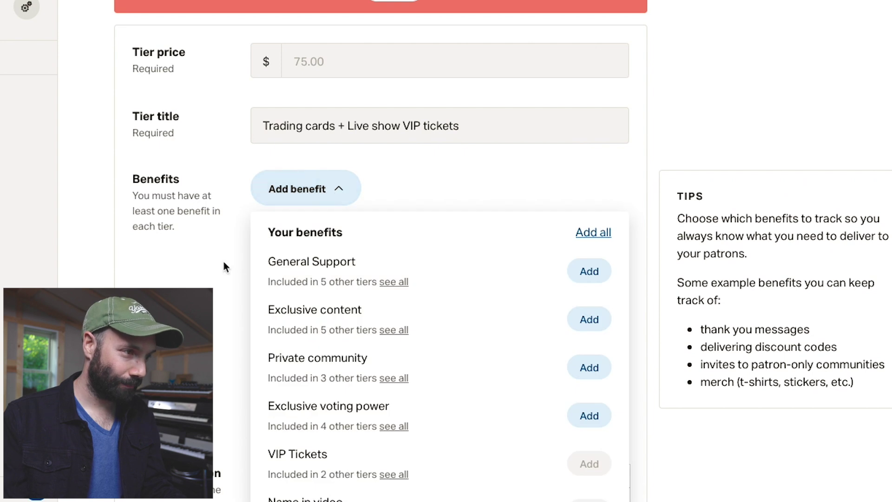
{"action": "scroll", "coordinate": [573, 152], "scroll_direction": "down", "scroll_amount": 3}
{"action": "left_click", "coordinate": [589, 148]}
{"action": "left_click", "coordinate": [319, 68]}
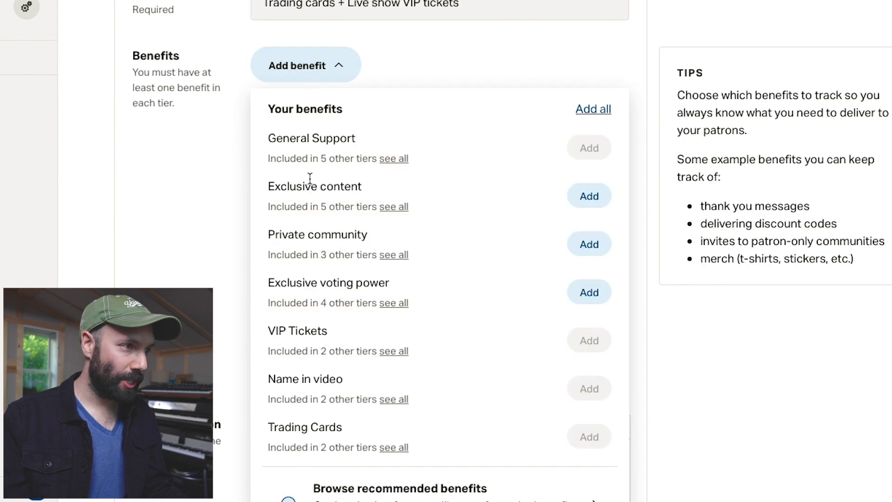
{"action": "left_click", "coordinate": [588, 196]}
{"action": "left_click", "coordinate": [315, 70]}
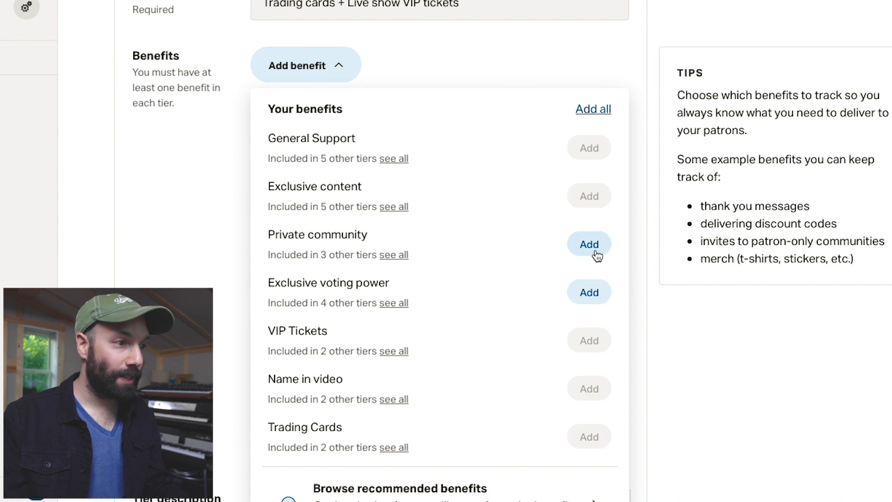
{"action": "left_click", "coordinate": [599, 291]}
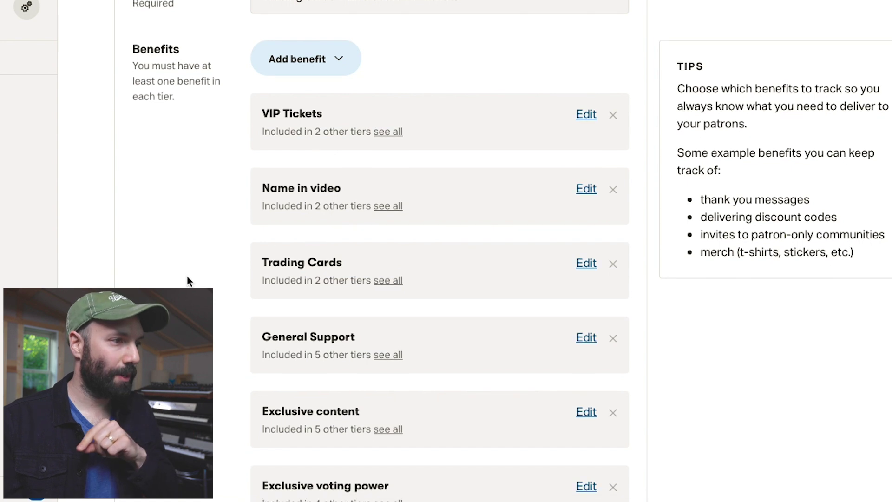
Enable benefit value adjustment for sales tax in the $75 tier's advanced settings
{"action": "scroll", "coordinate": [189, 169], "scroll_direction": "down", "scroll_amount": 7}
{"action": "scroll", "coordinate": [187, 276], "scroll_direction": "down", "scroll_amount": 5}
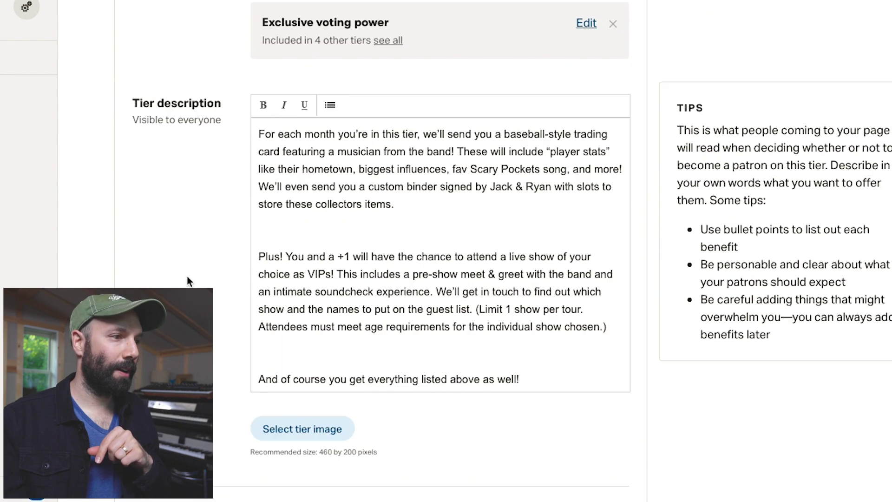
{"action": "scroll", "coordinate": [615, 261], "scroll_direction": "down", "scroll_amount": 4}
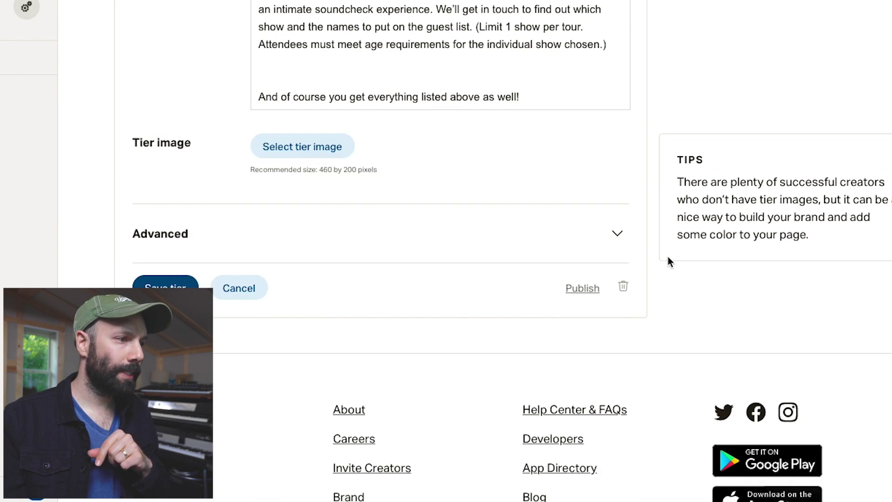
{"action": "left_click", "coordinate": [617, 232]}
{"action": "scroll", "coordinate": [617, 233], "scroll_direction": "down", "scroll_amount": 2}
{"action": "scroll", "coordinate": [255, 325], "scroll_direction": "down", "scroll_amount": 4}
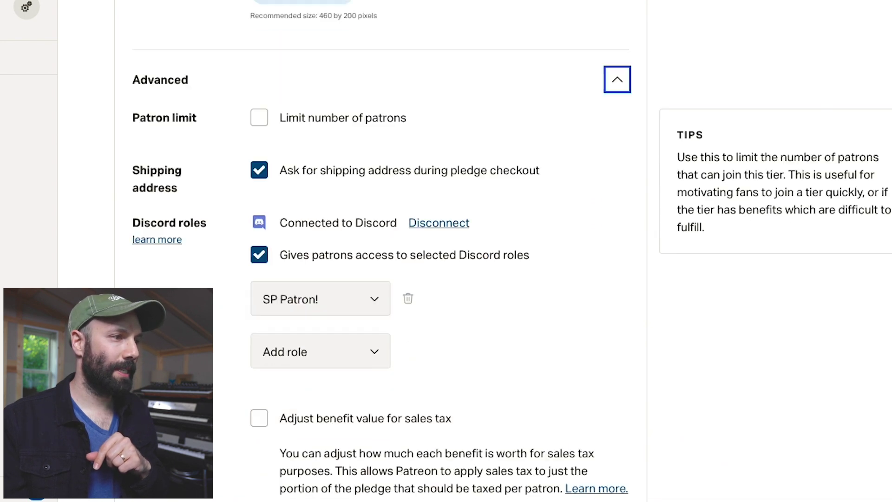
{"action": "left_click", "coordinate": [259, 333]}
{"action": "scroll", "coordinate": [219, 342], "scroll_direction": "down", "scroll_amount": 10}
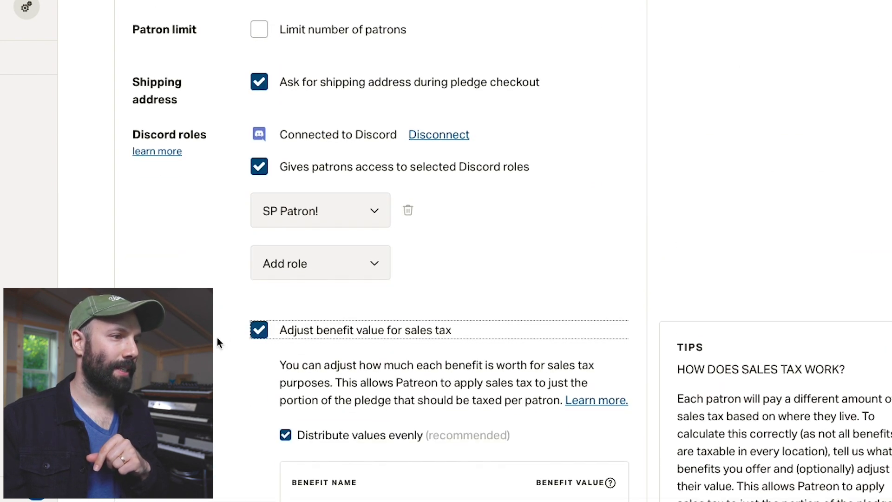
{"action": "scroll", "coordinate": [219, 343], "scroll_direction": "down", "scroll_amount": 1}
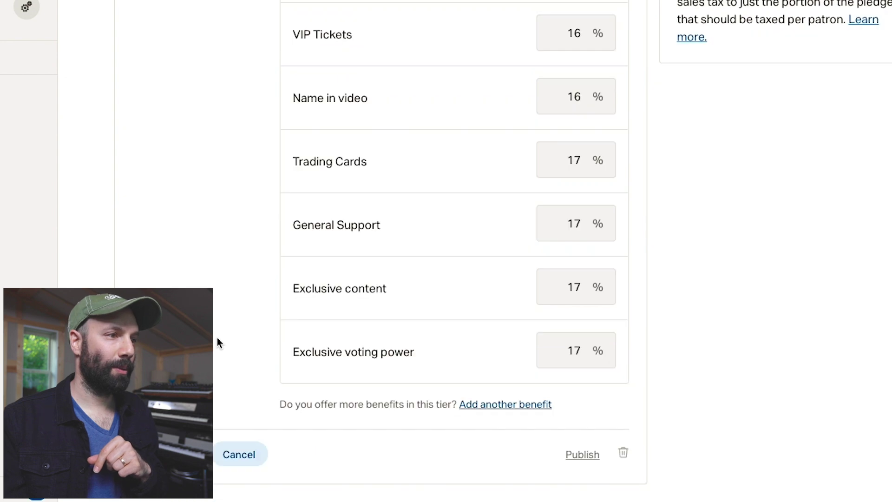
Set the $75 tier's General Support value to 50% and Trading Cards to 25%
{"action": "double_click", "coordinate": [572, 223]}
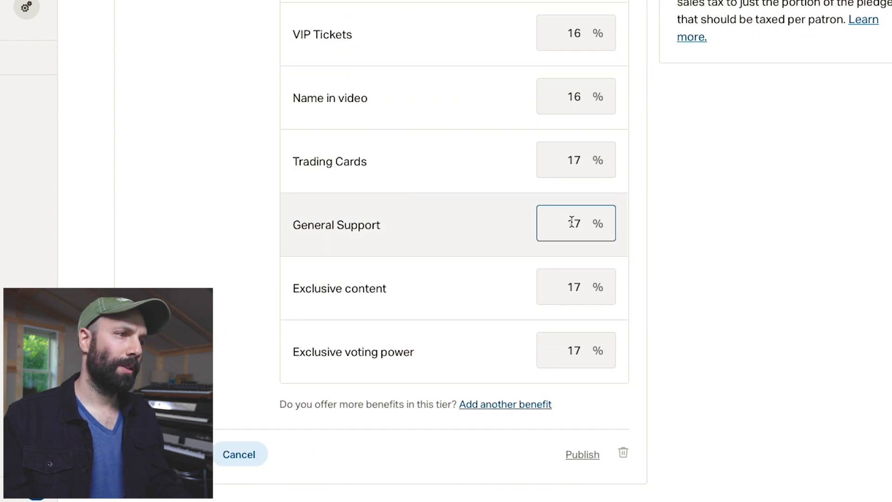
{"action": "type", "text": "50"}
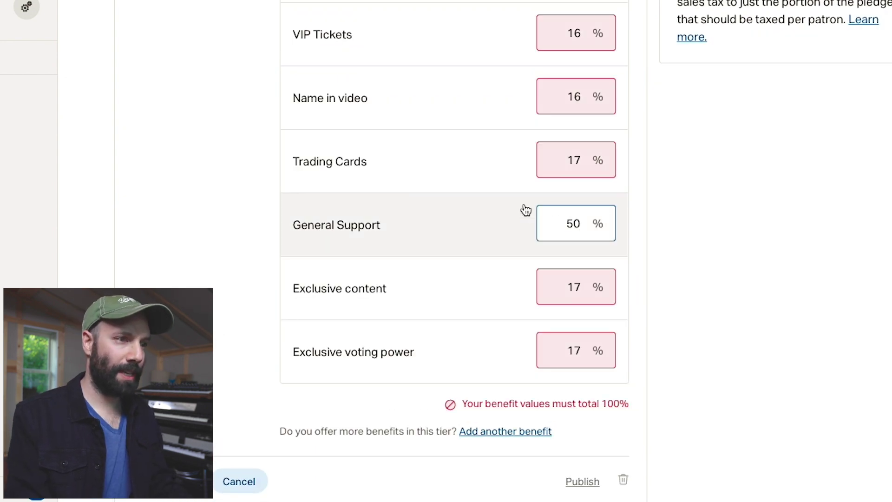
{"action": "double_click", "coordinate": [572, 160]}
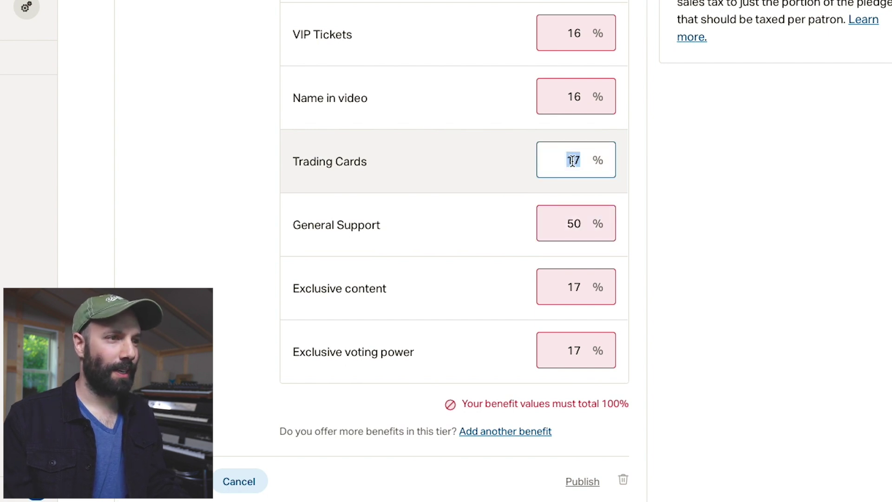
{"action": "type", "text": "25"}
{"action": "left_click", "coordinate": [465, 165]}
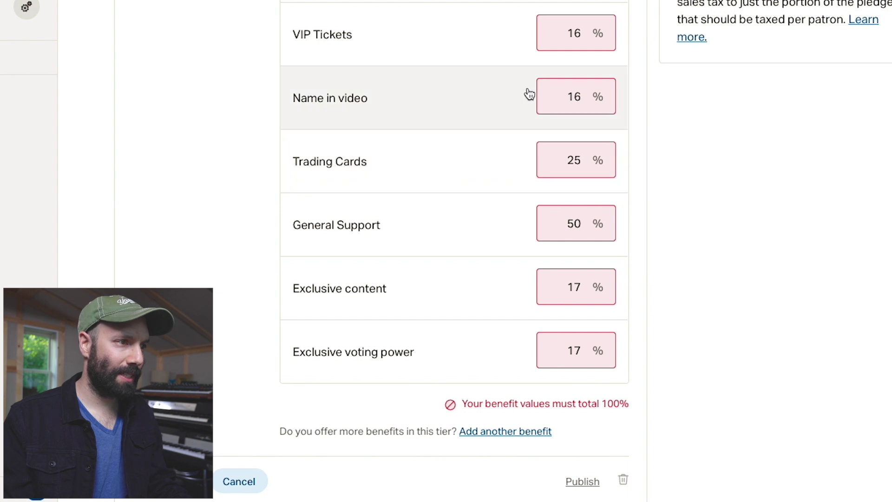